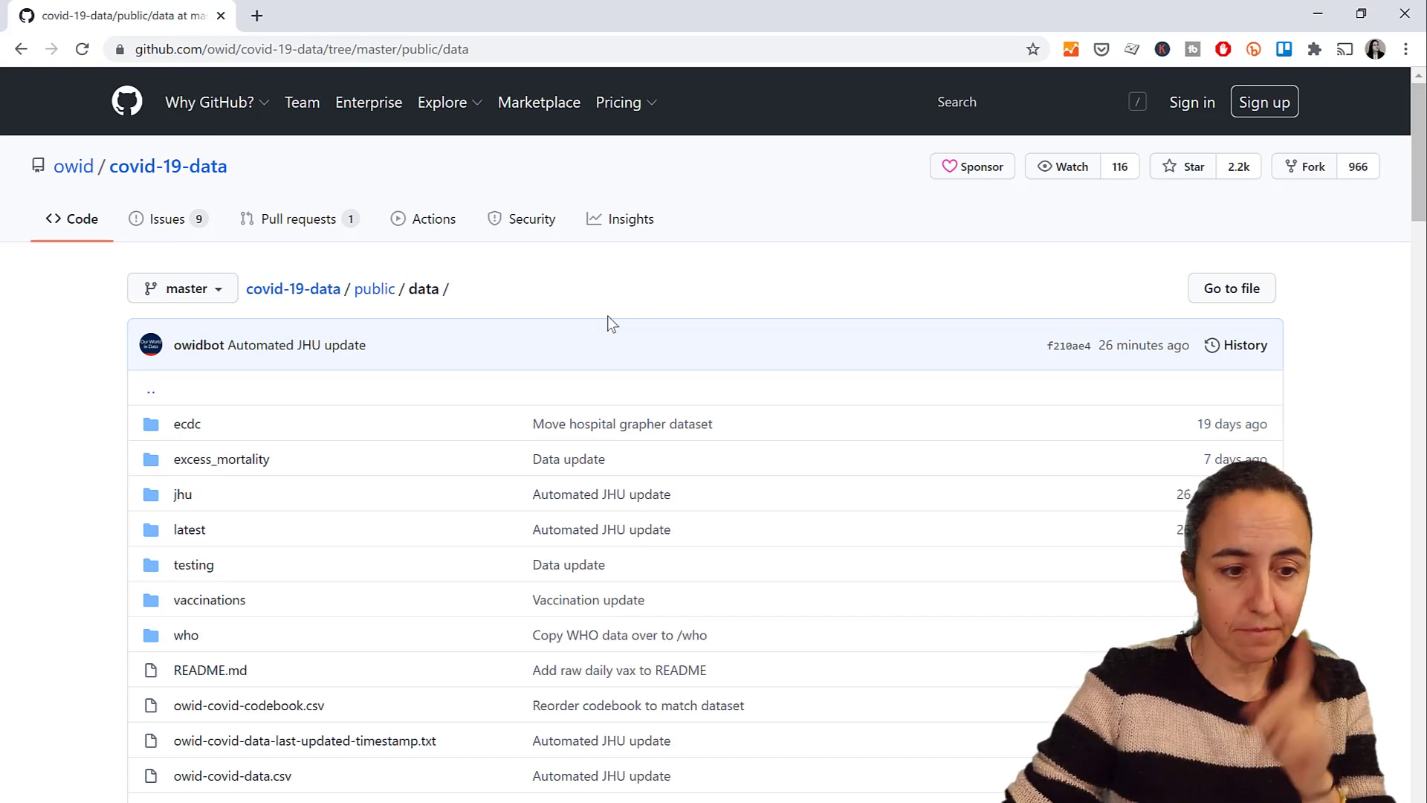
Open vaccinations.csv in the repository's vaccinations folder, looking into the country_data folder on the way.
click(214, 602)
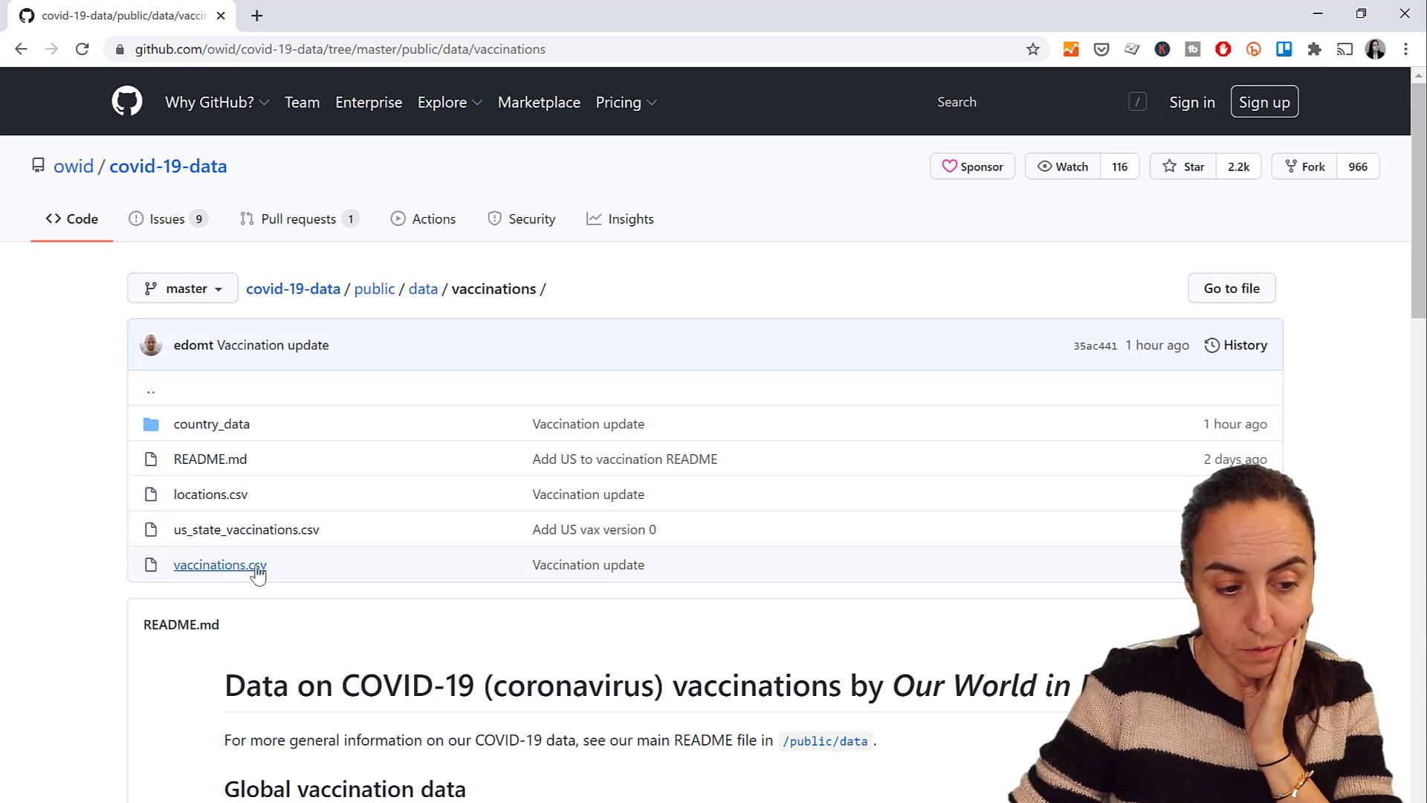
click(220, 425)
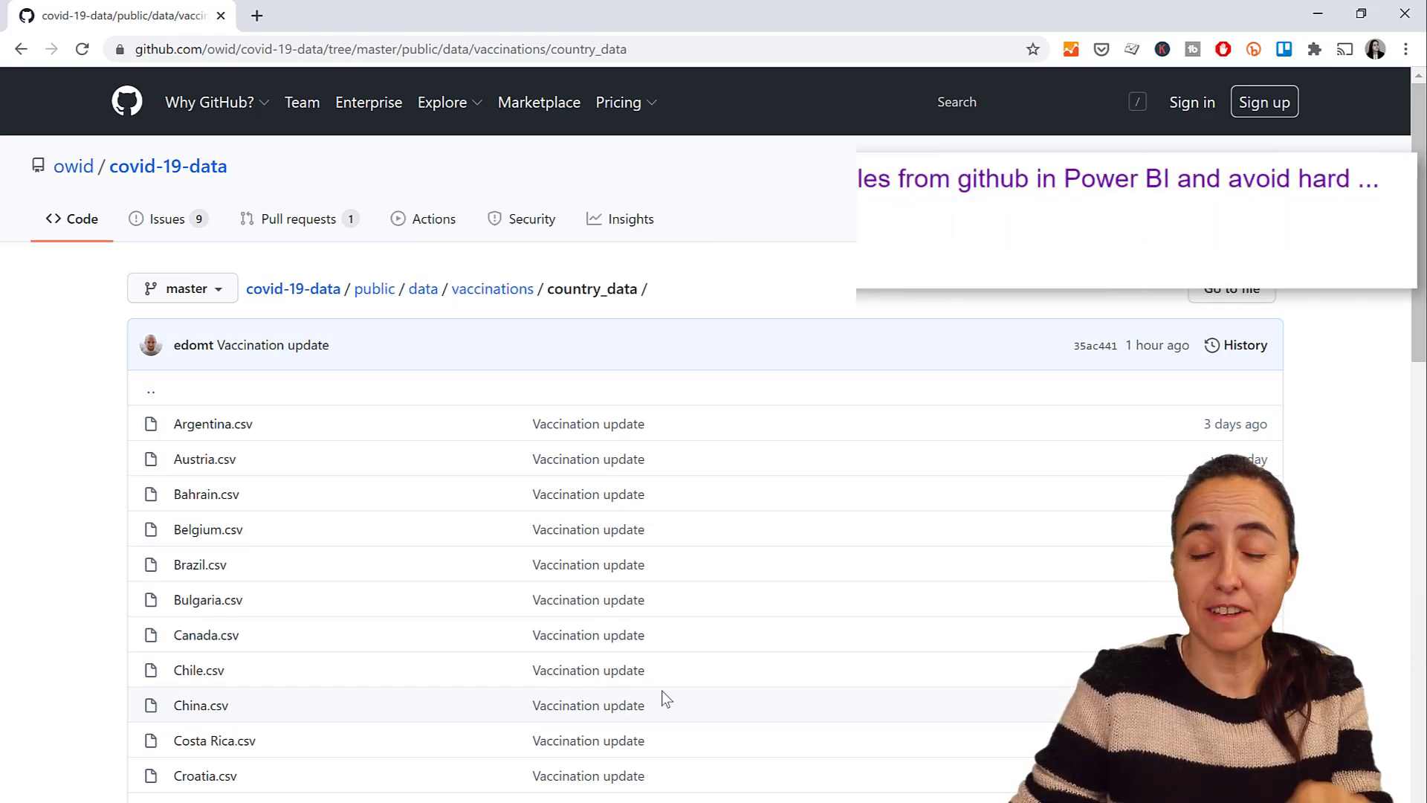
click(493, 291)
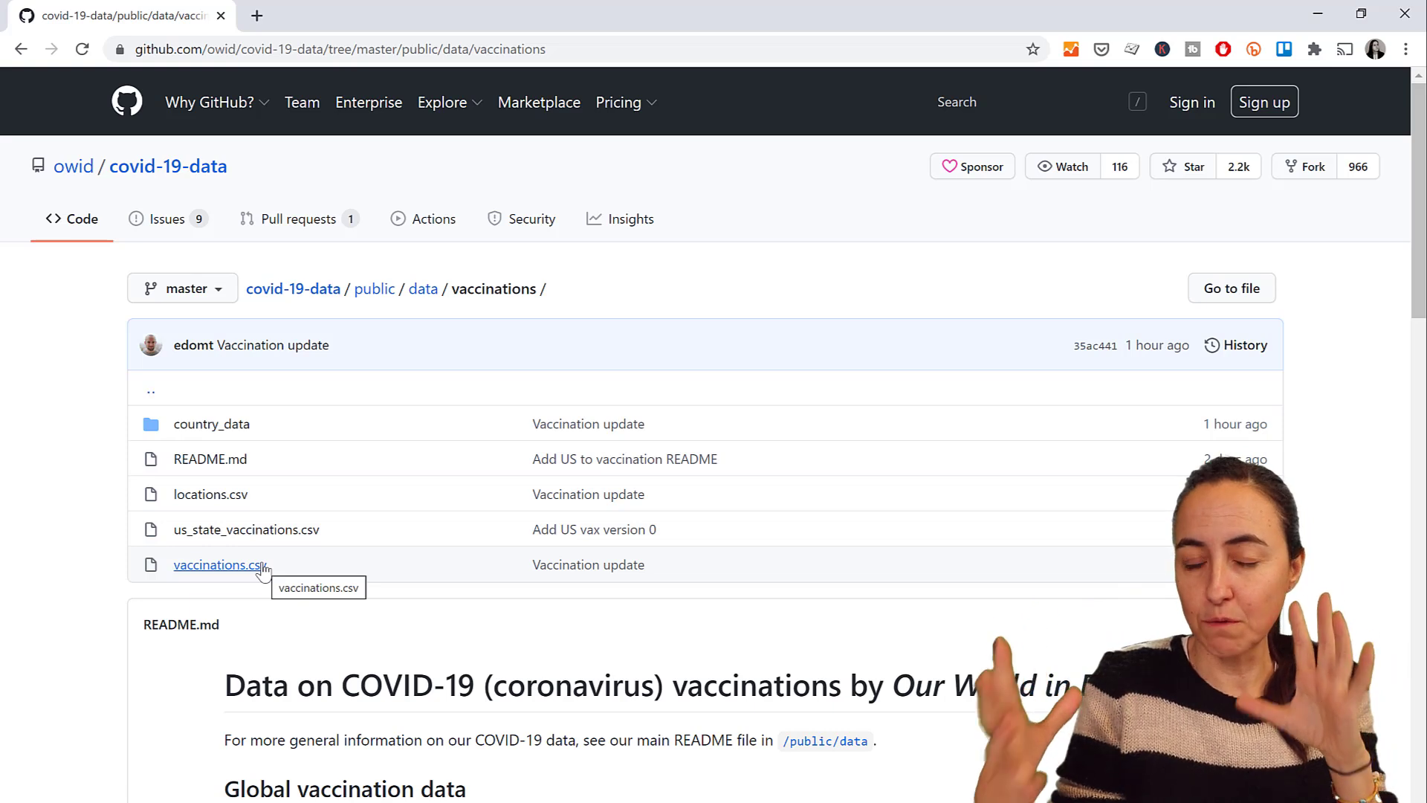
click(230, 570)
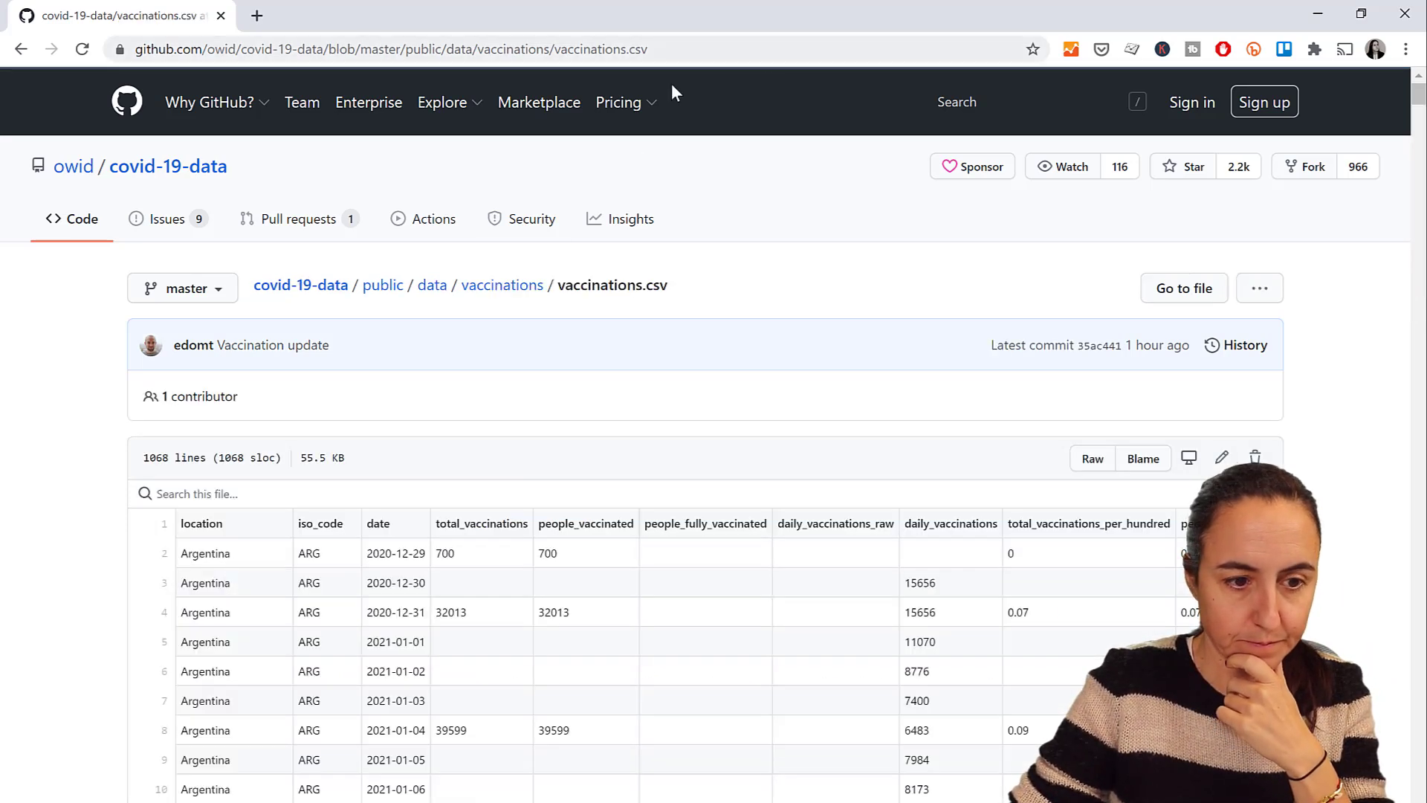
Open the raw version of vaccinations.csv and copy its web address.
click(731, 54)
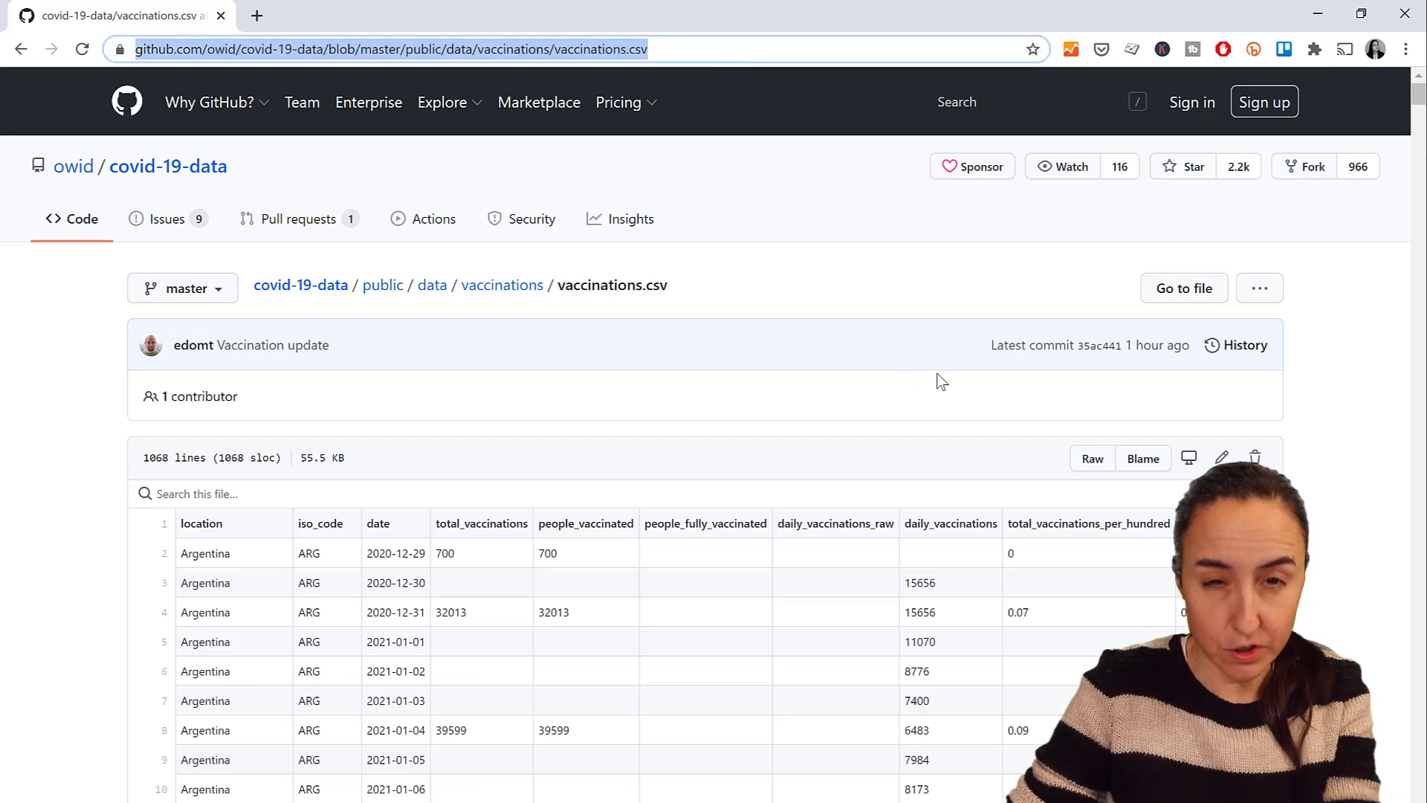
click(1093, 458)
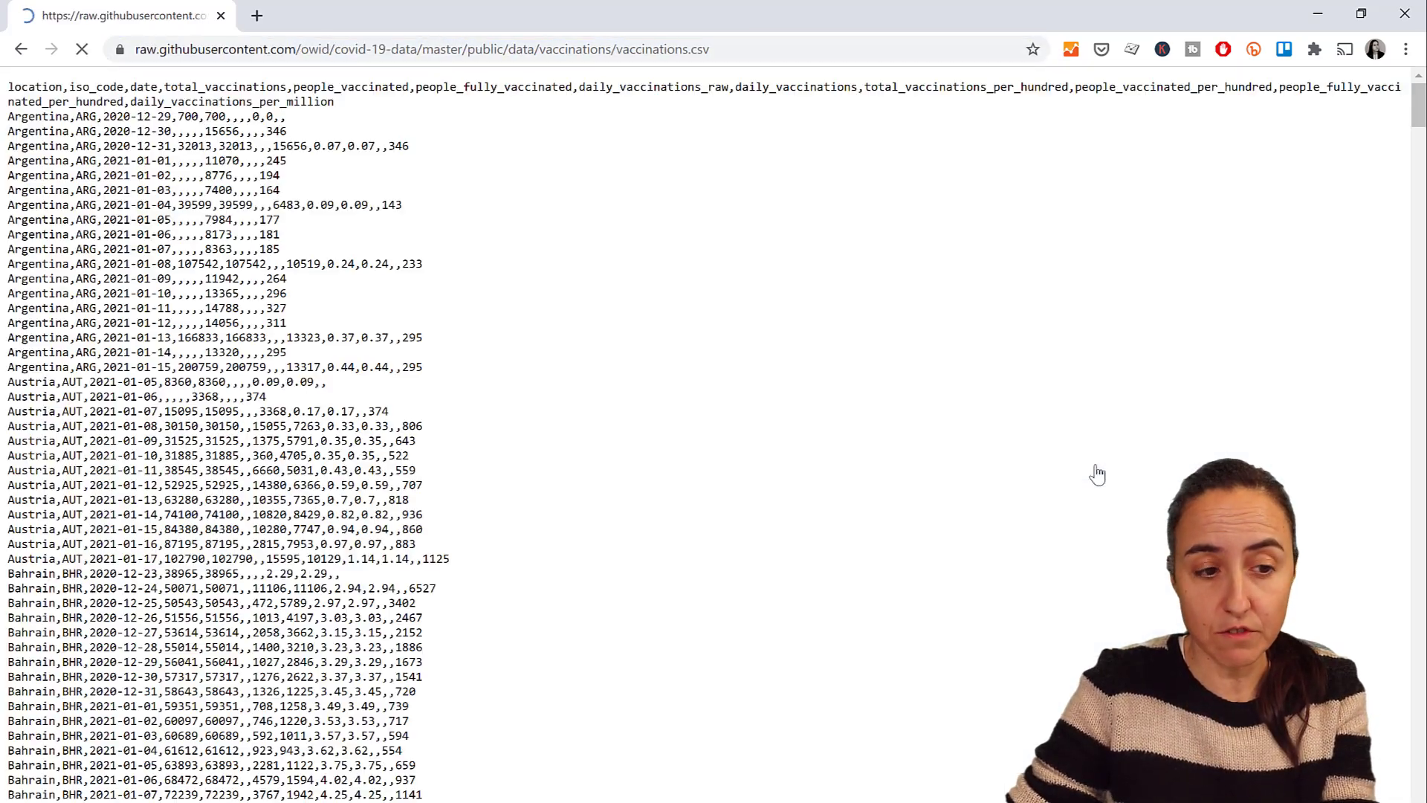
click(769, 46)
key(ctrl+c)
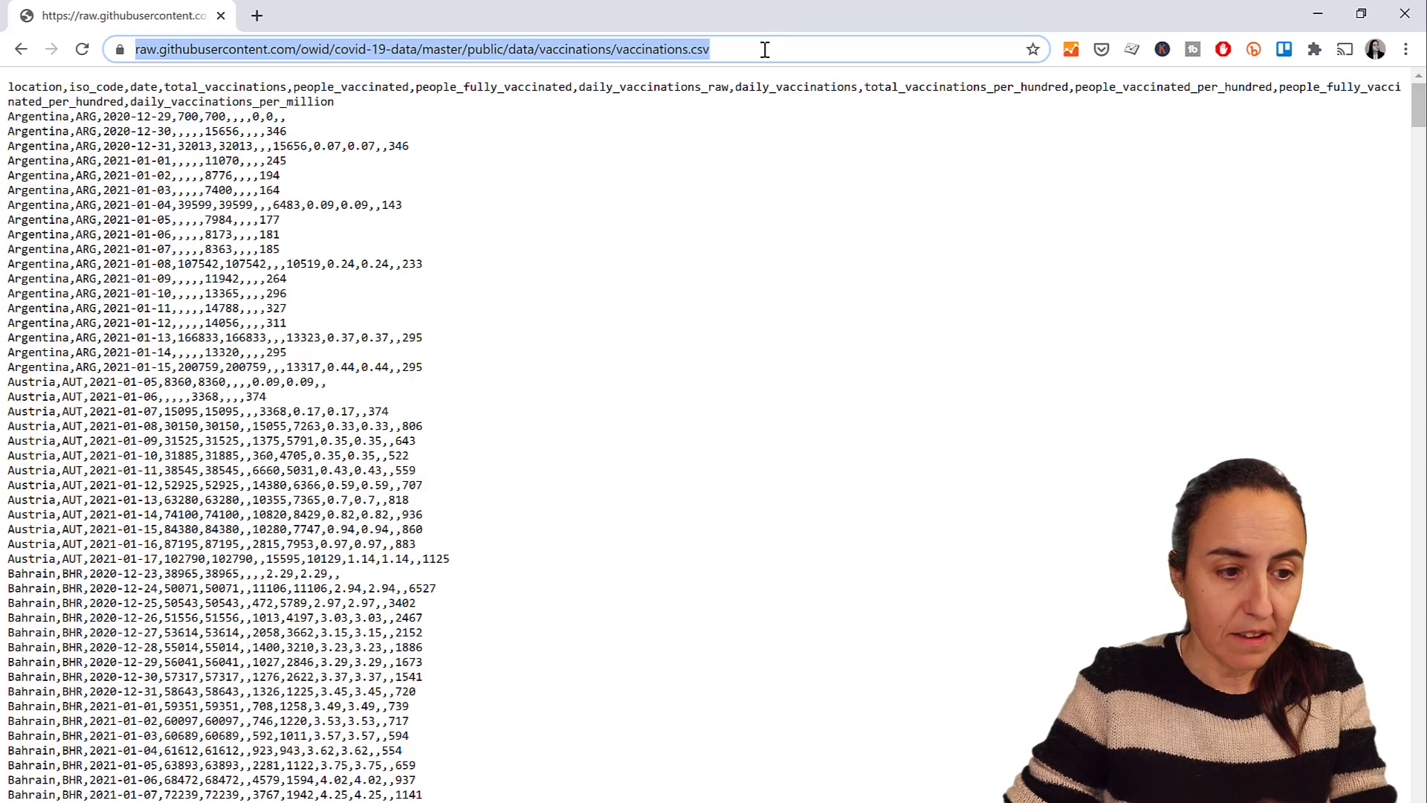
Switch to Power BI Desktop and dismiss the uncertified connectors notice and the start screen.
key(alt+Tab)
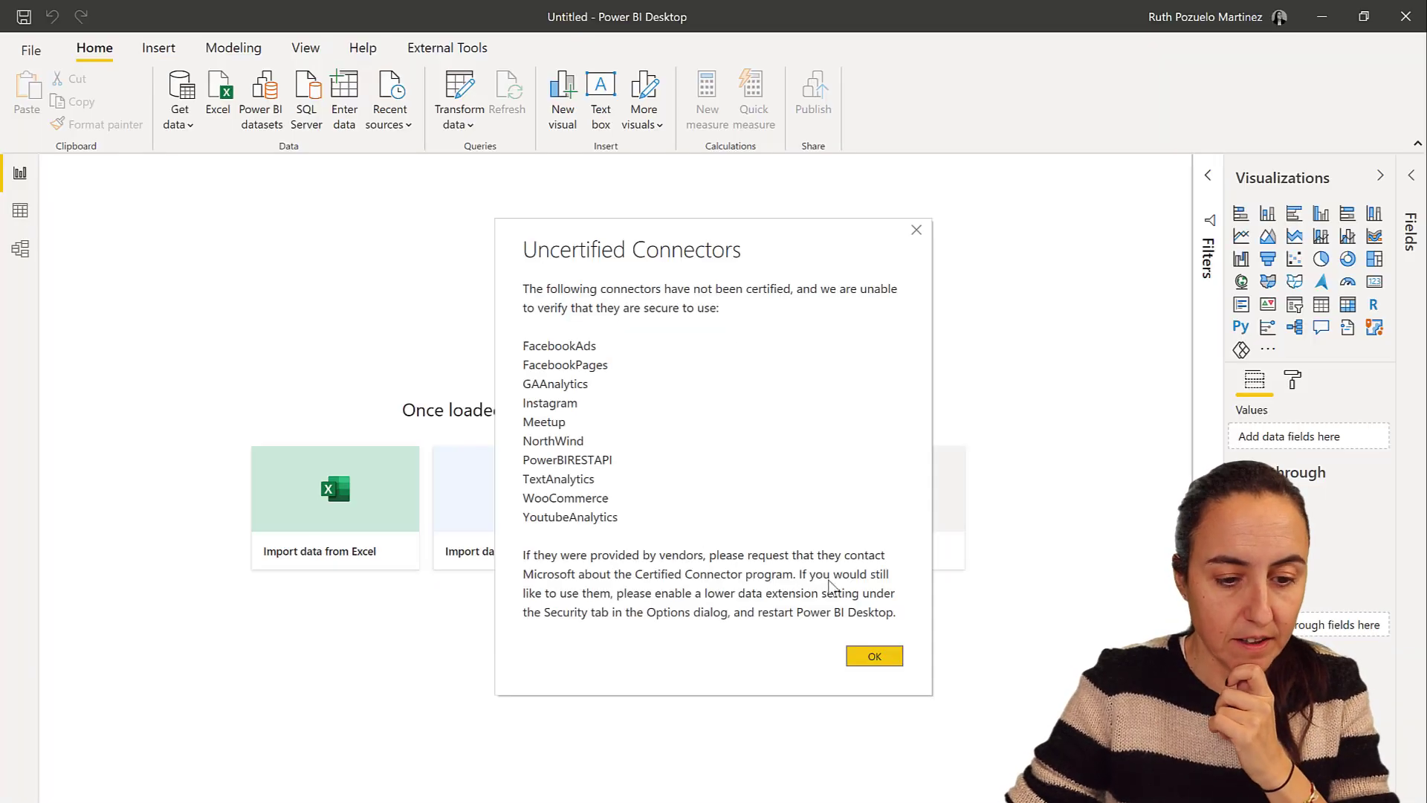
click(872, 654)
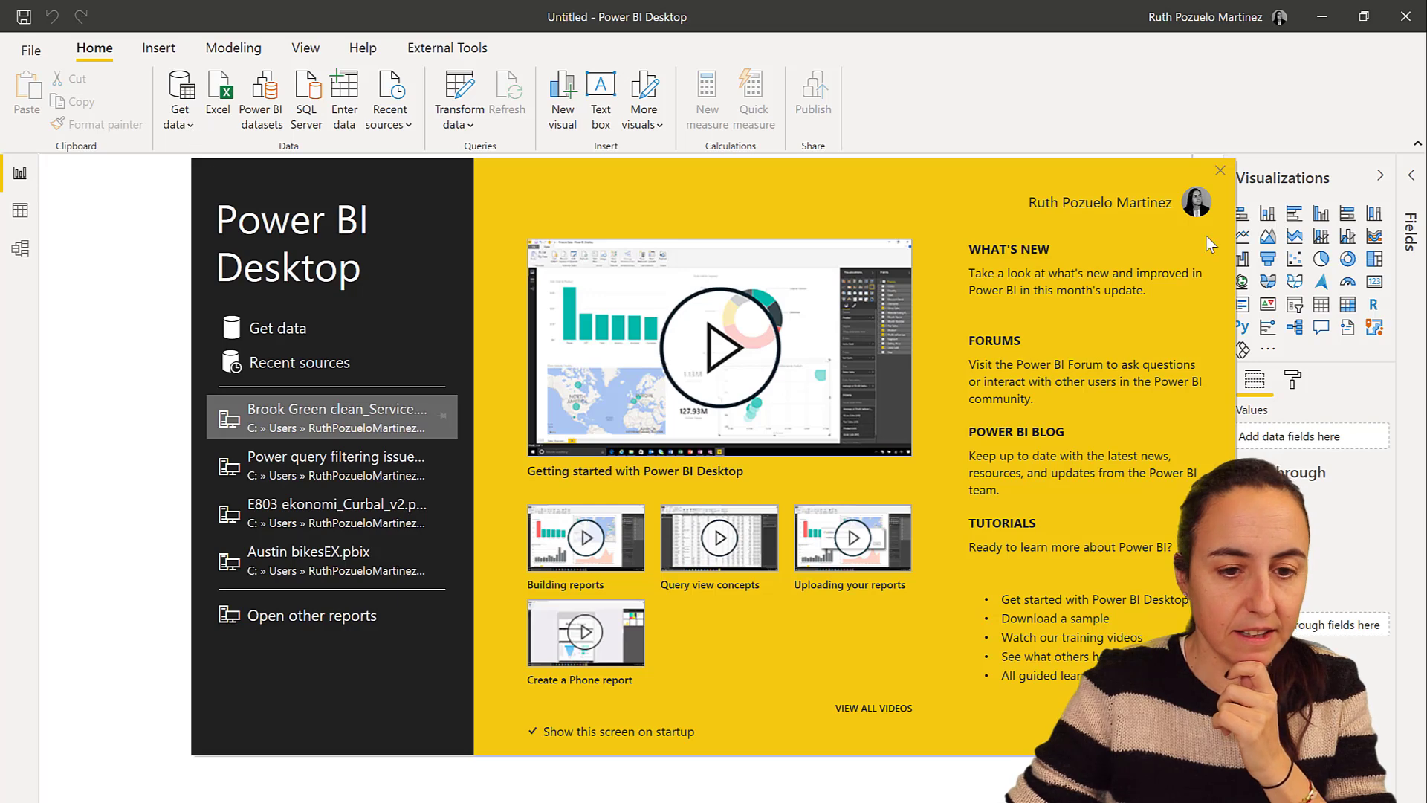
click(1220, 170)
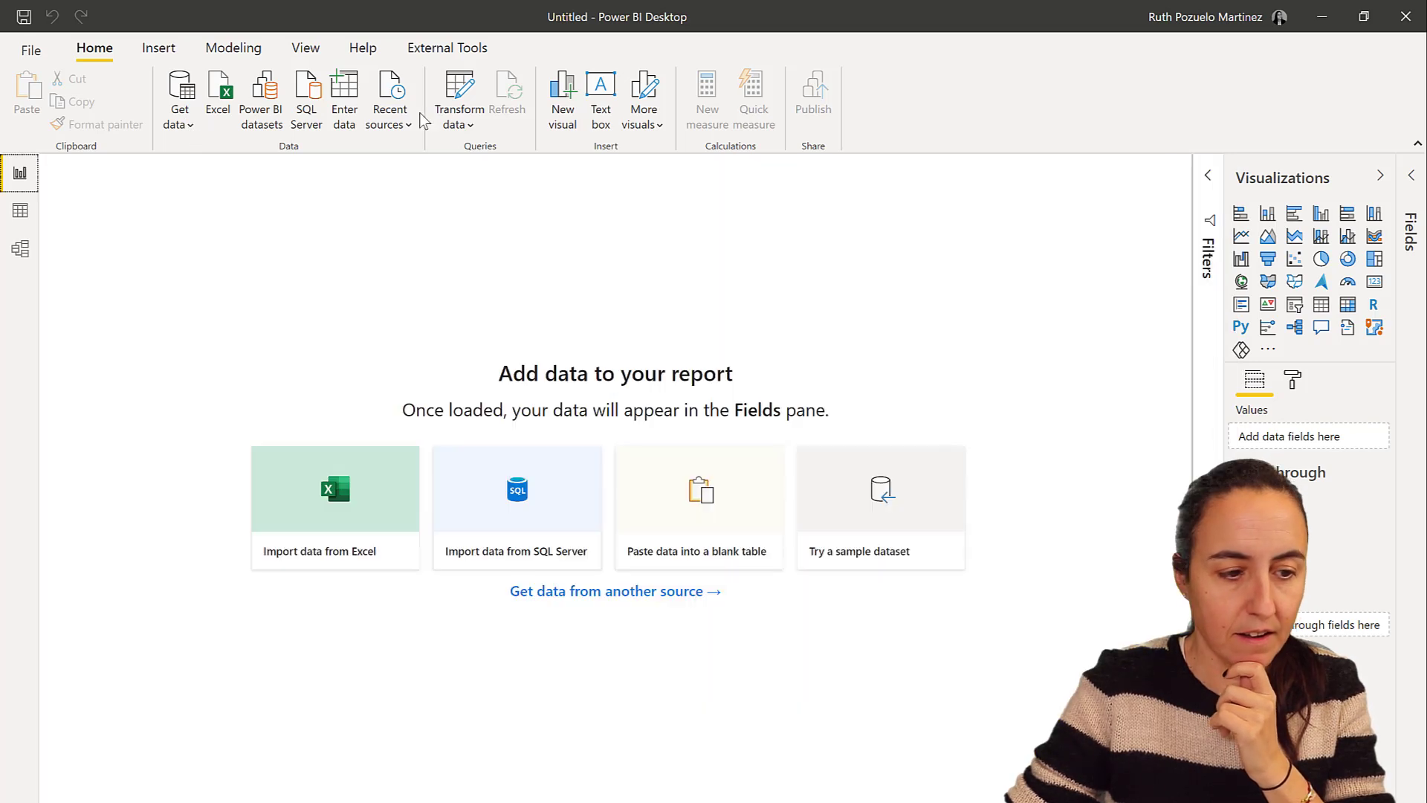
Import the CSV from the copied address as a Web source into Power Query and use its first row as headers.
click(180, 128)
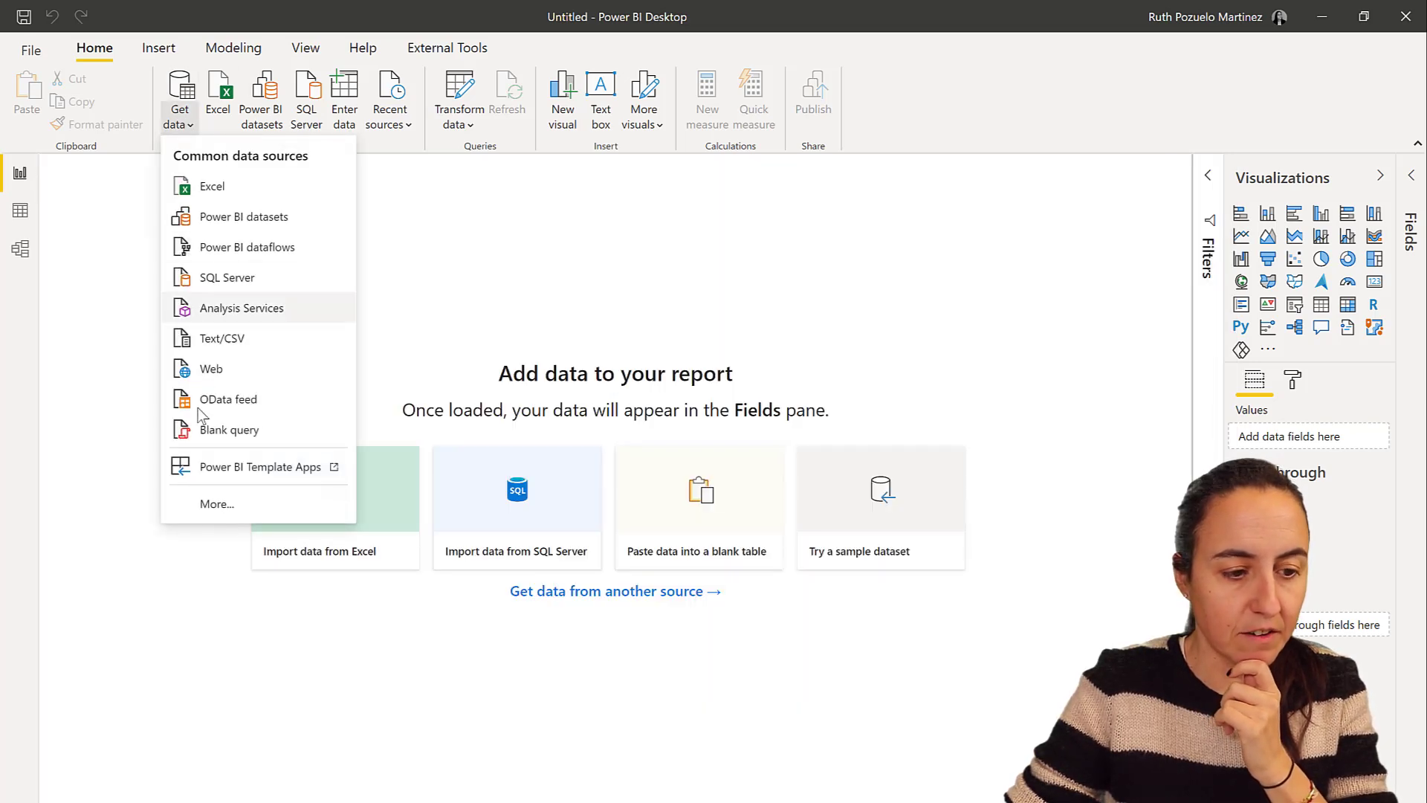
click(201, 369)
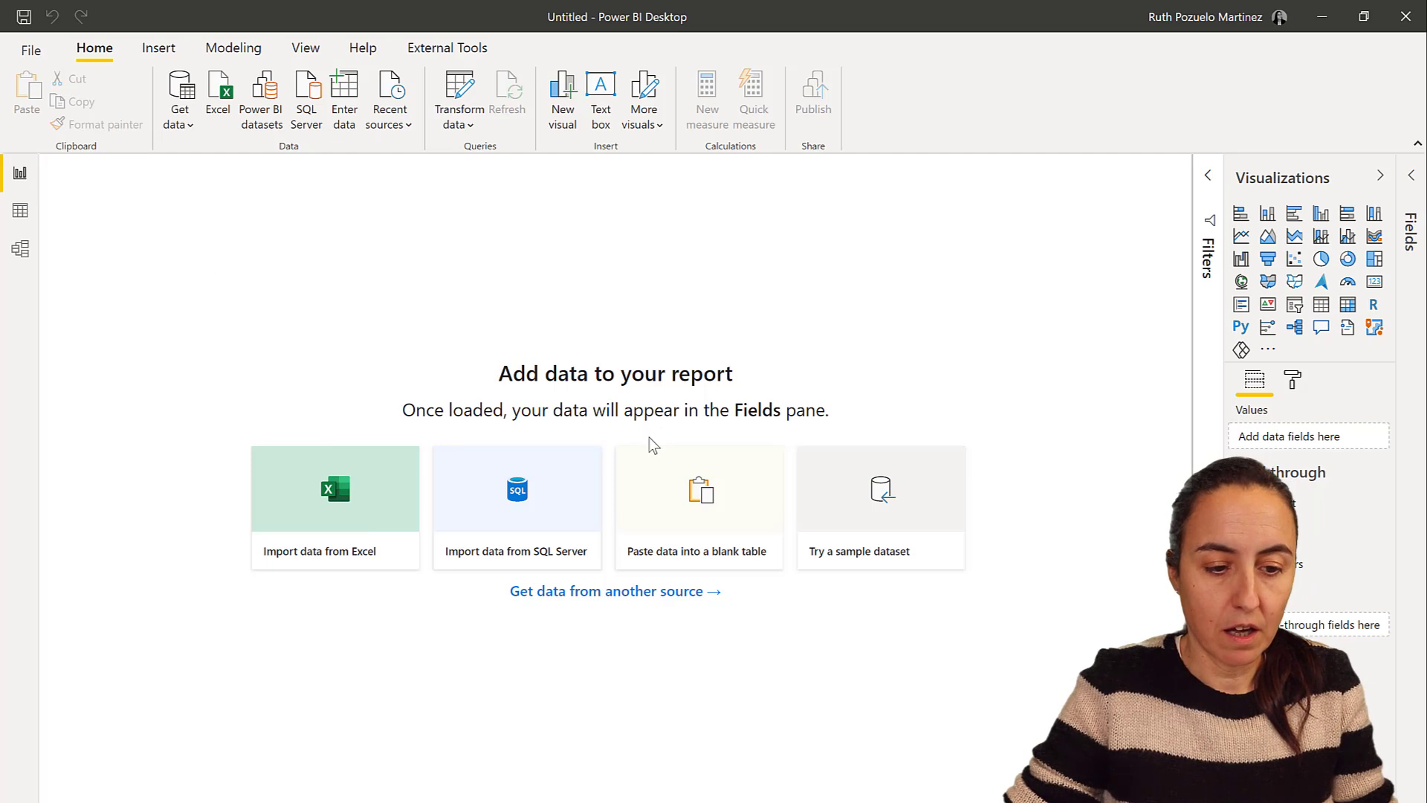
key(ctrl+v)
click(919, 523)
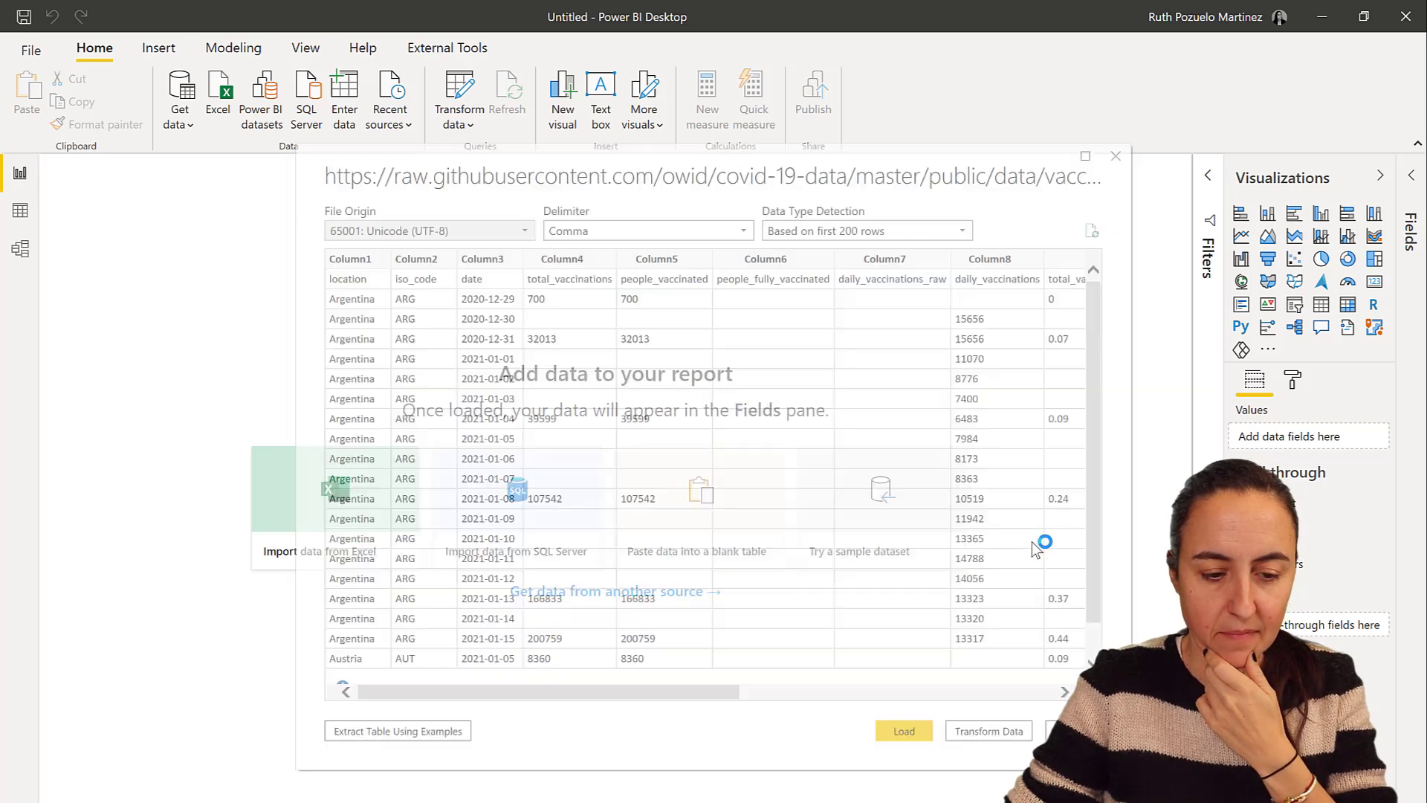
click(1015, 733)
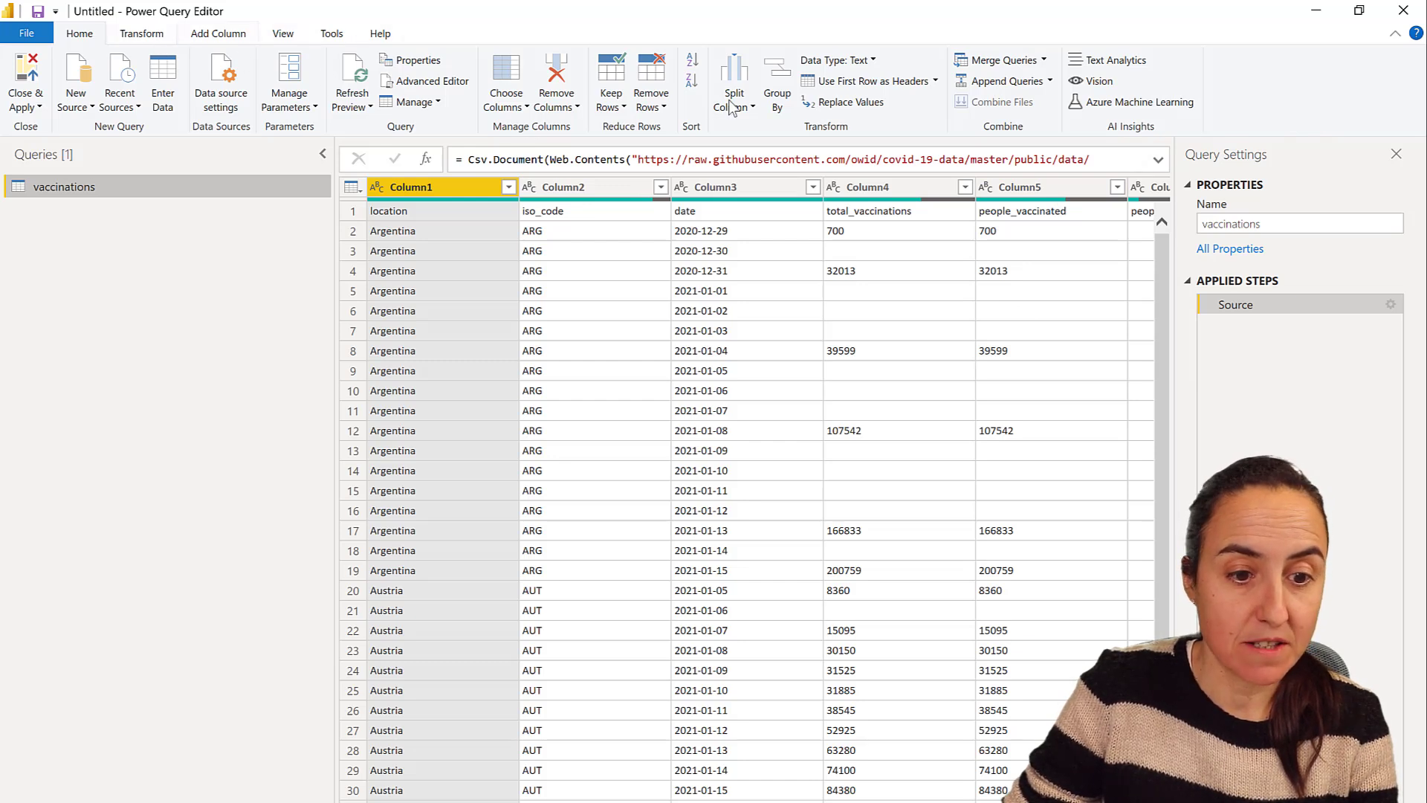
click(843, 83)
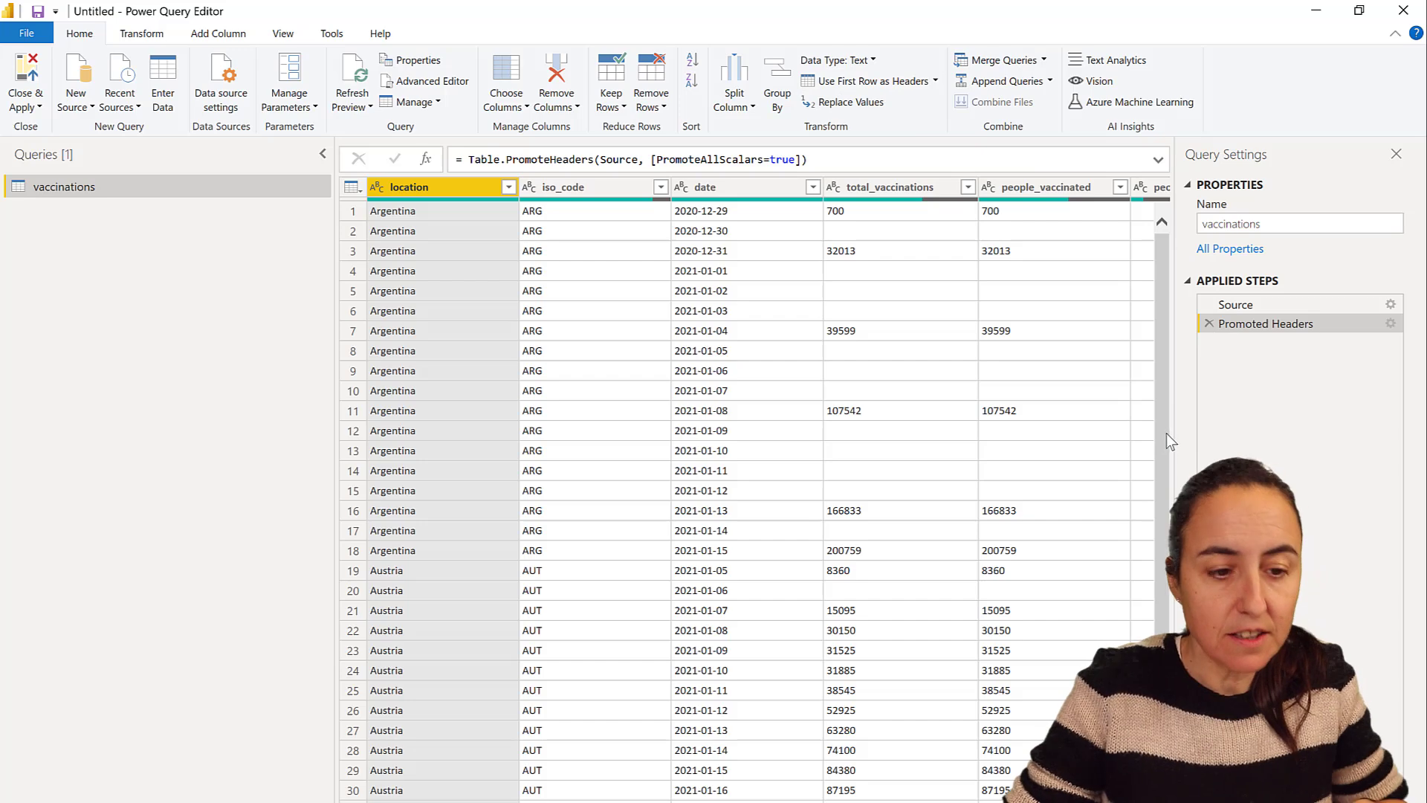
In the vaccinations query's code, add a ProperHeaders line after Promoted Headers that calls Table.TransformColumnNames.
click(442, 84)
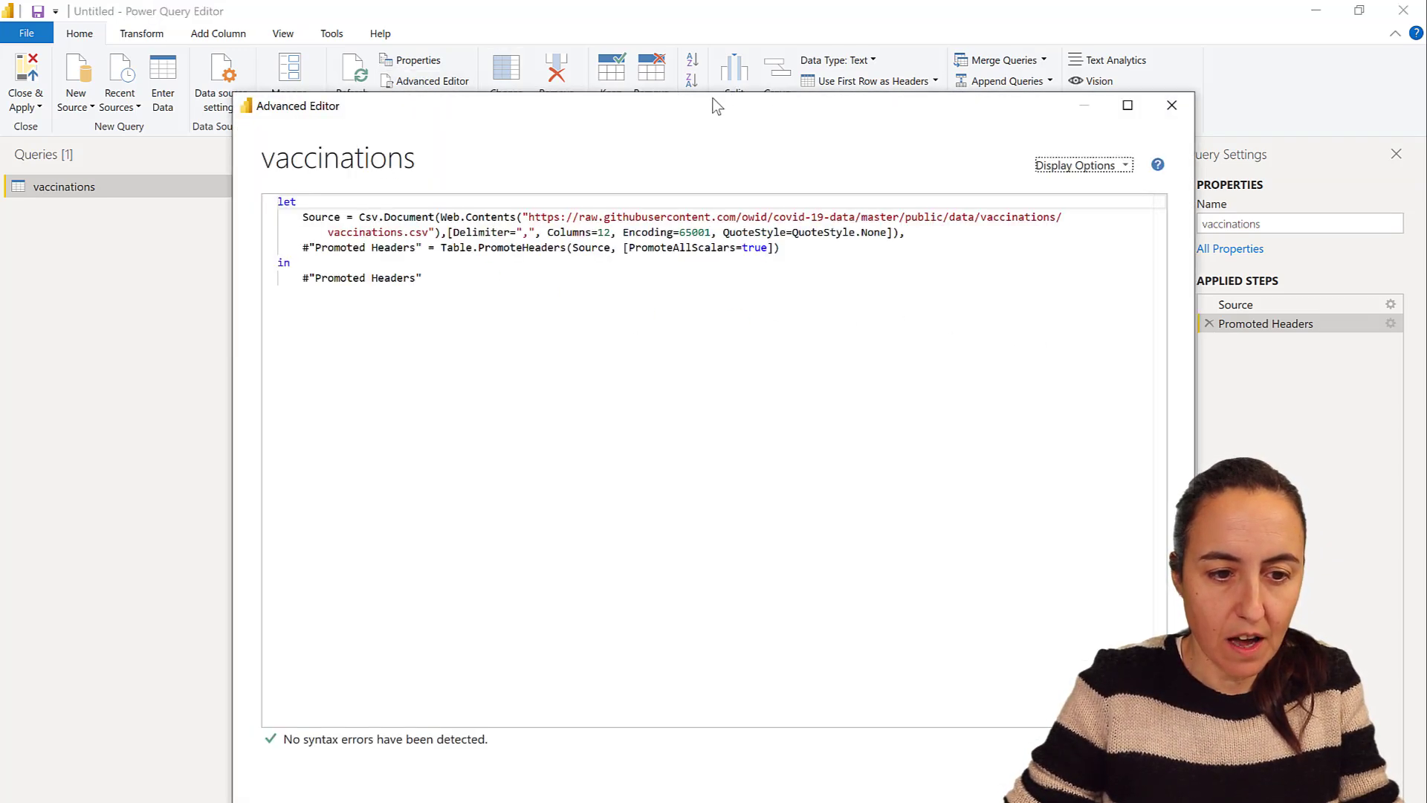
drag(716, 105, 716, 324)
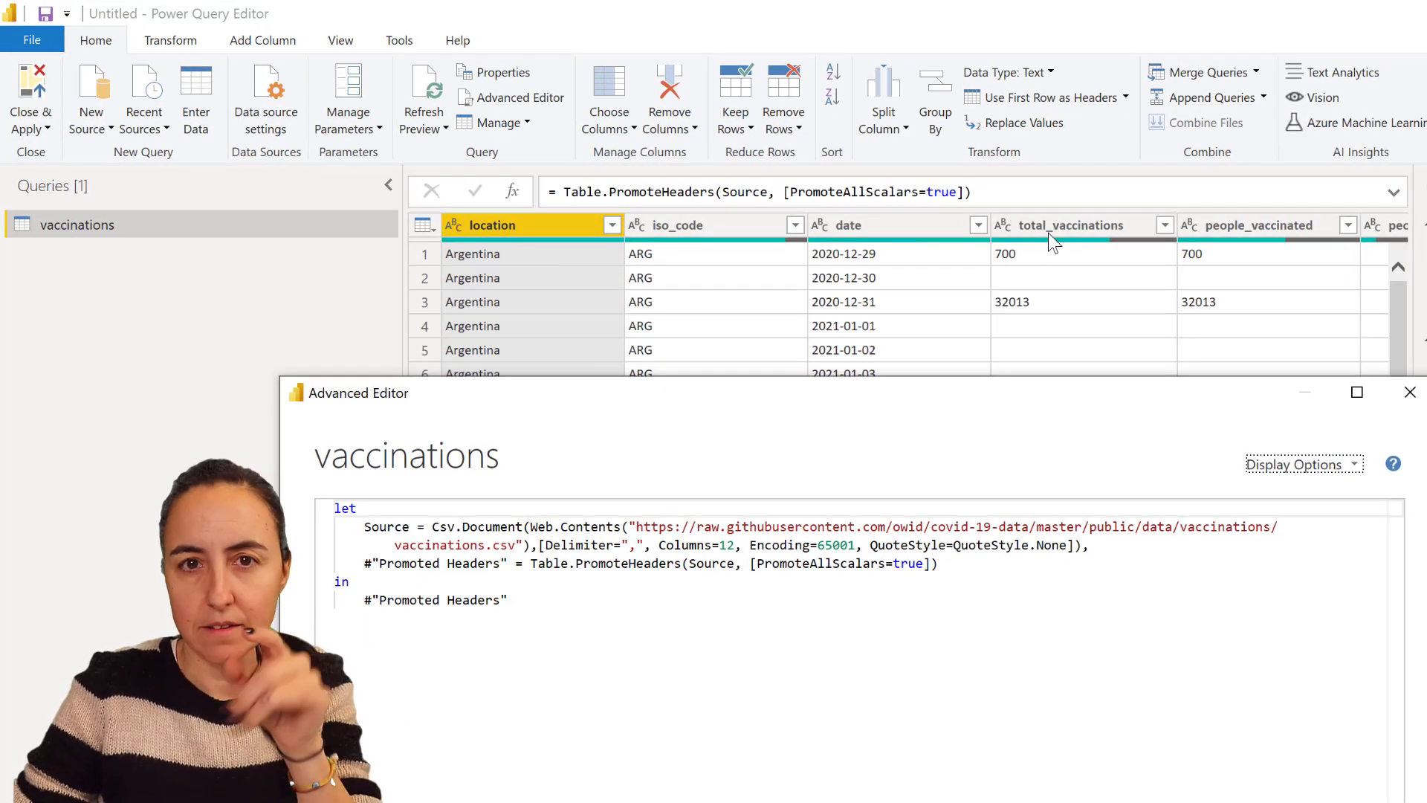
click(998, 567)
text(,)
key(Return)
text(Proper)
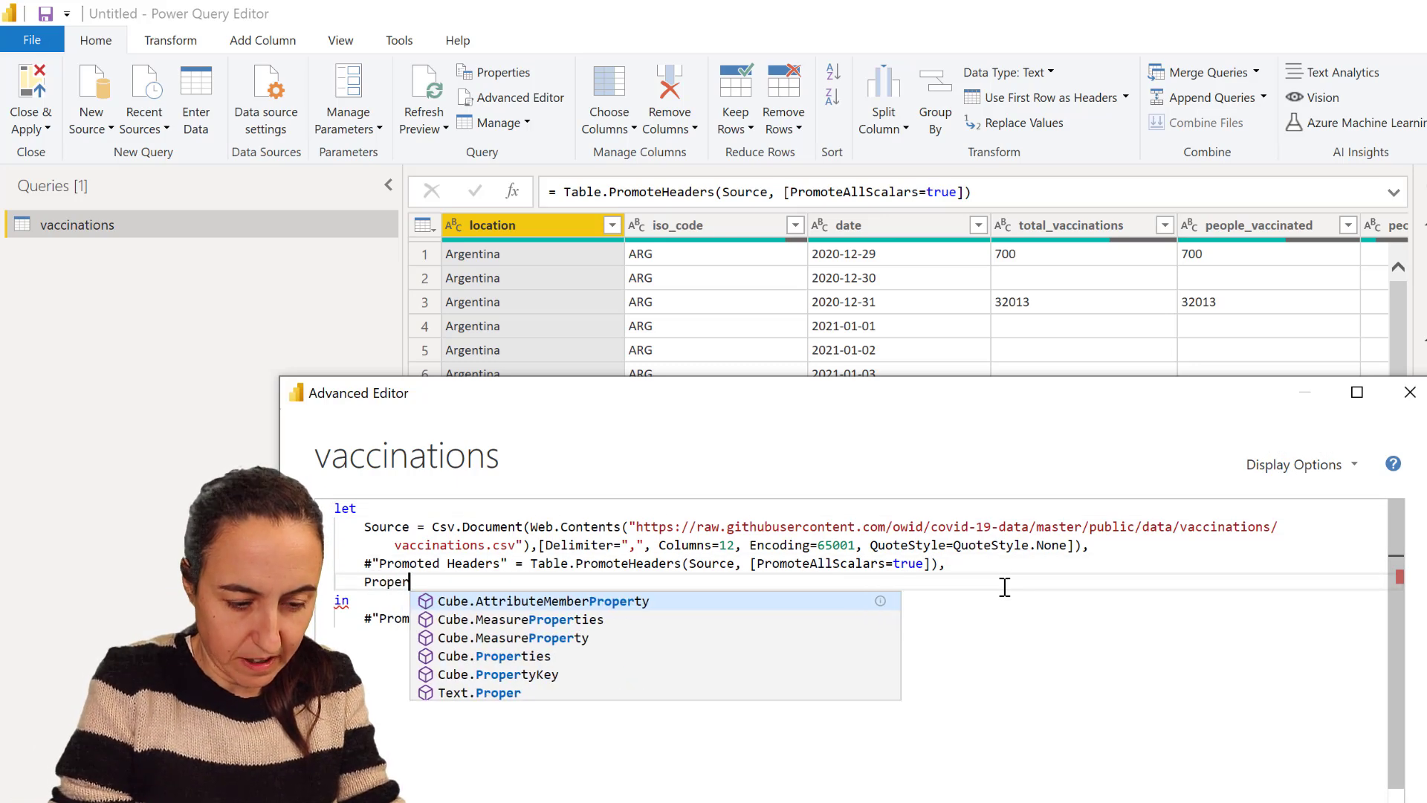
text(Headers )
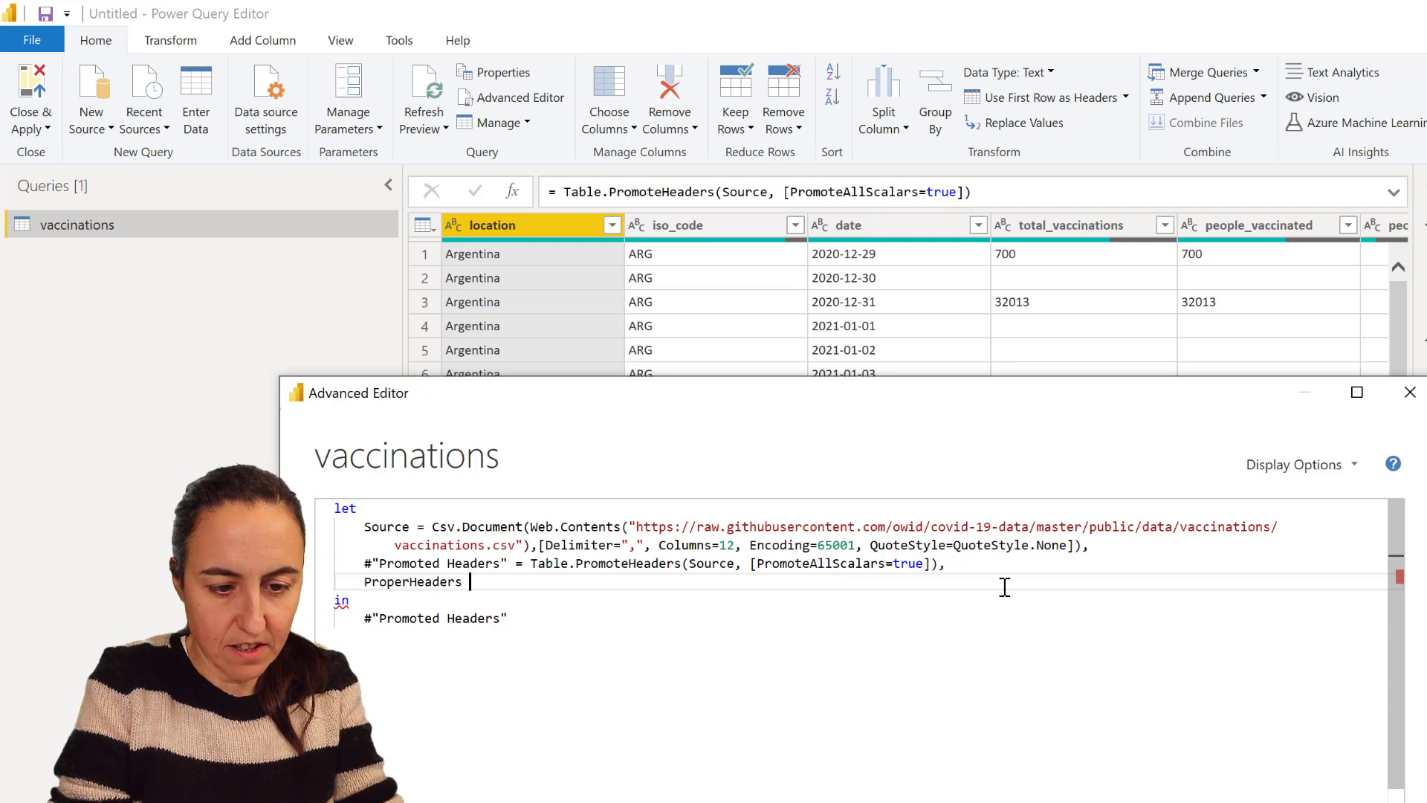
text(= Table.)
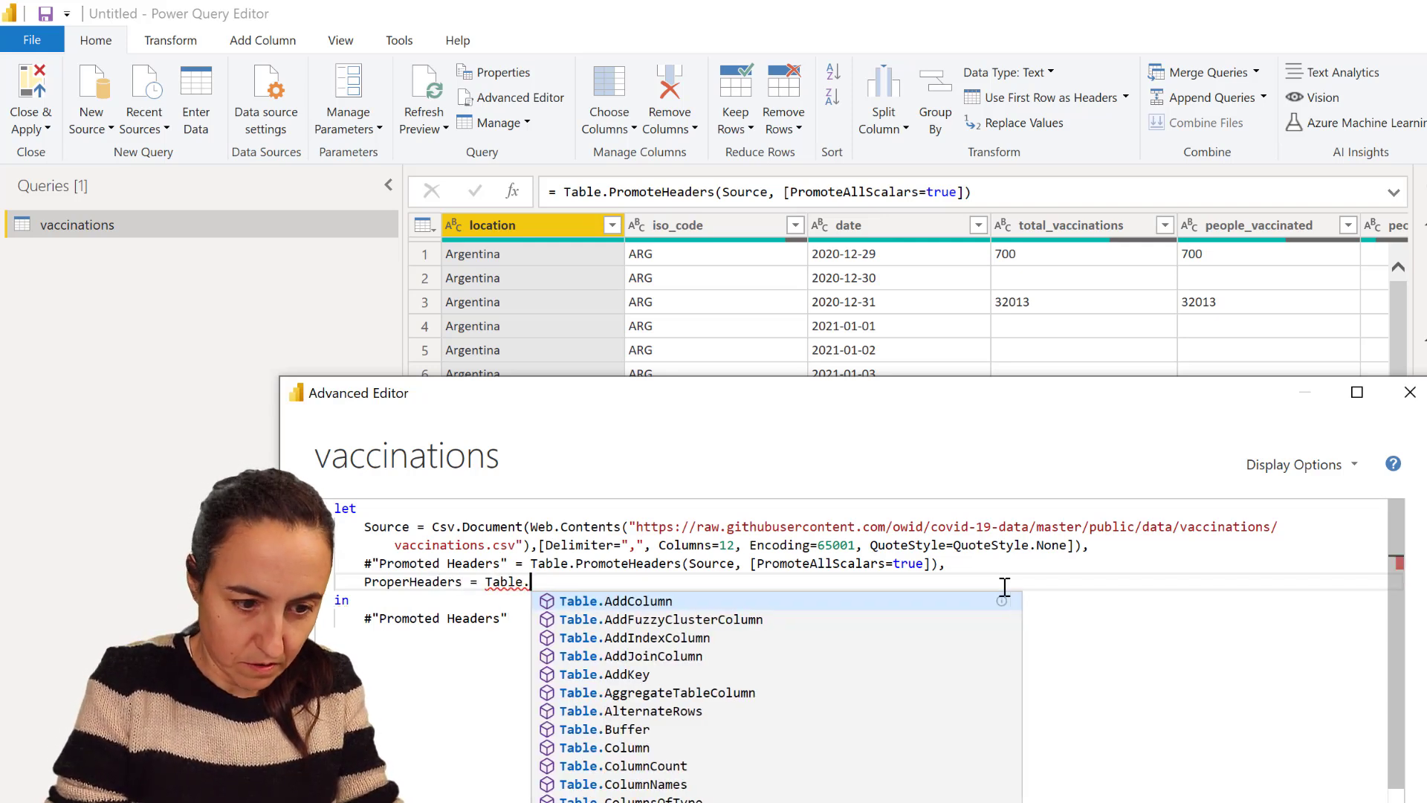
text(TransformColumnNames)
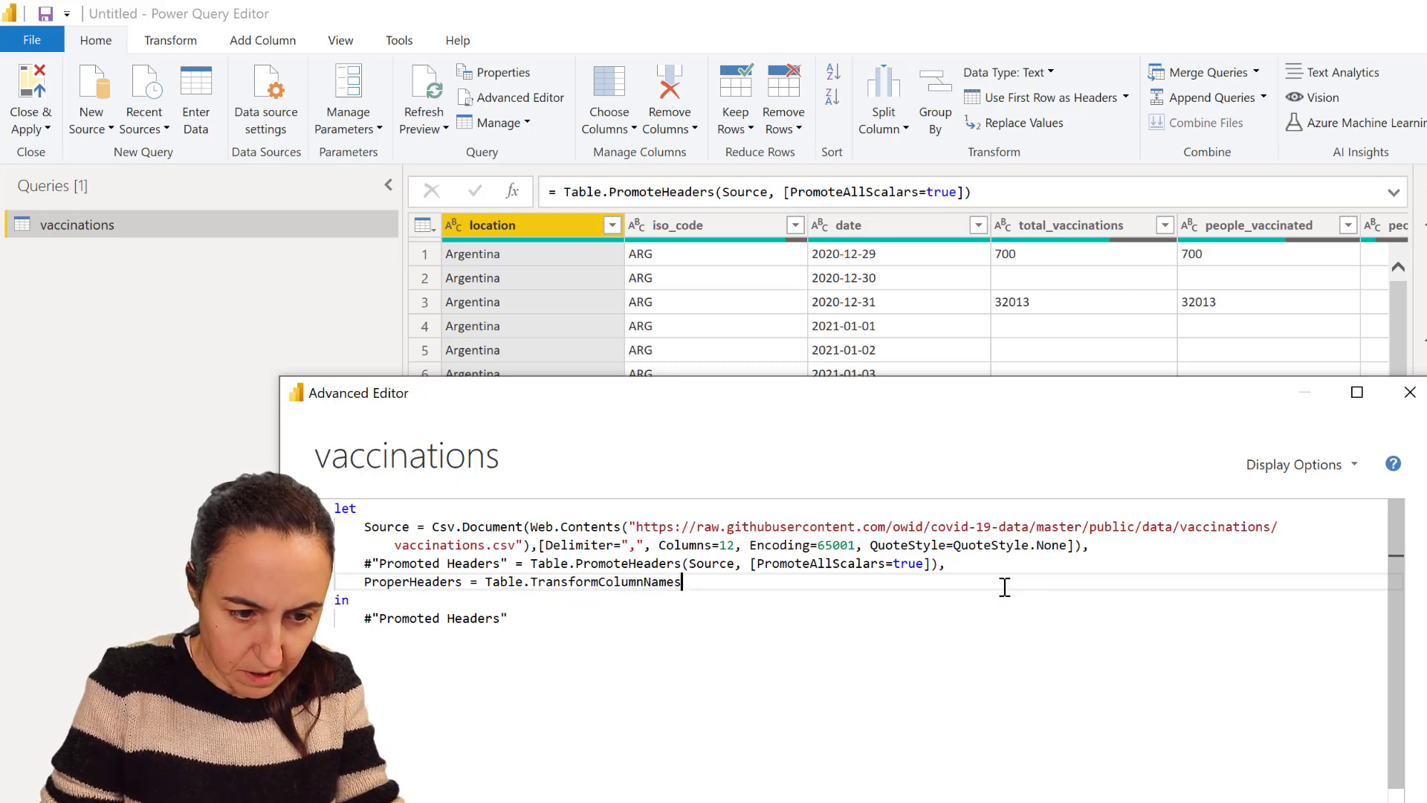
key(Tab)
Give Table.TransformColumnNames the arguments #"Promoted Headers" and Text.Proper.
text((#)
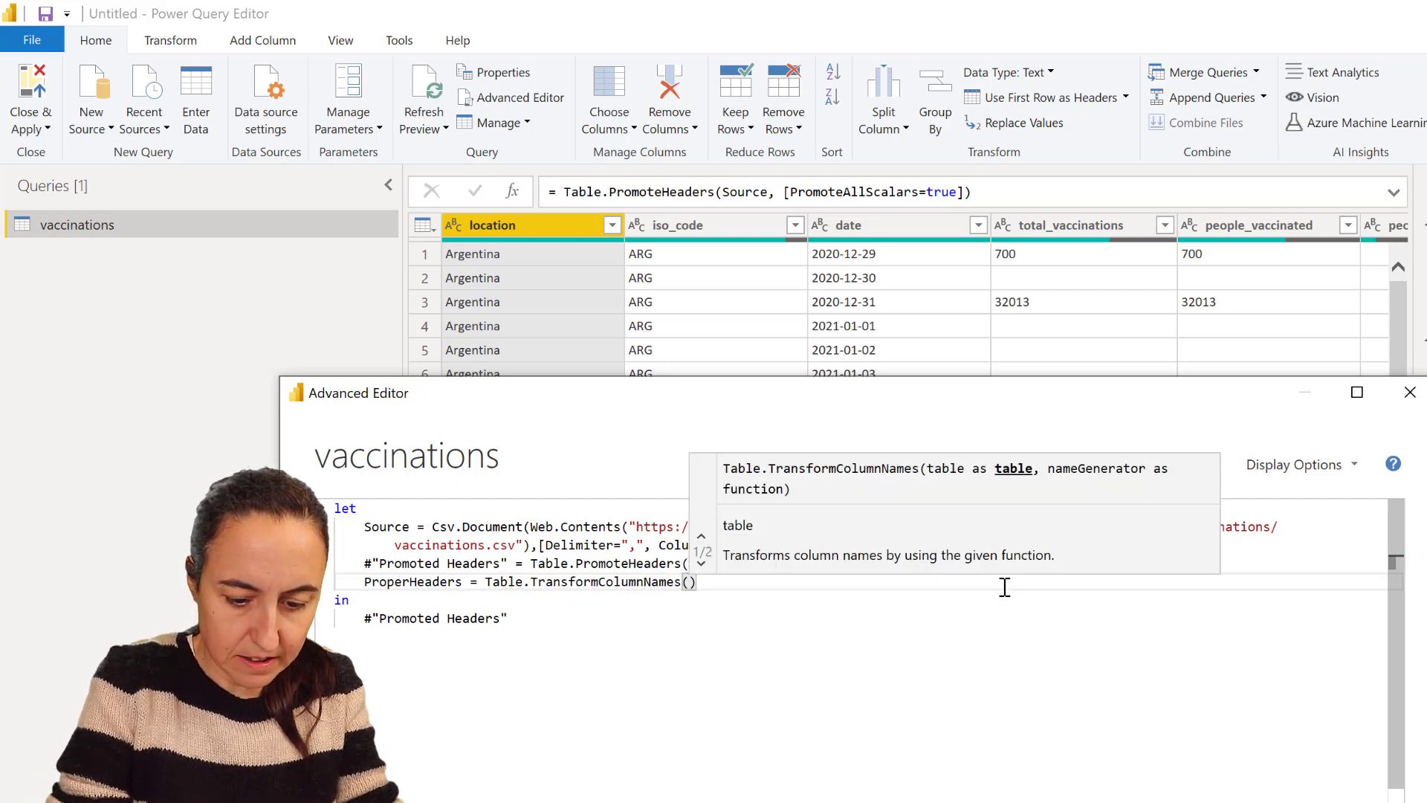
text(pro)
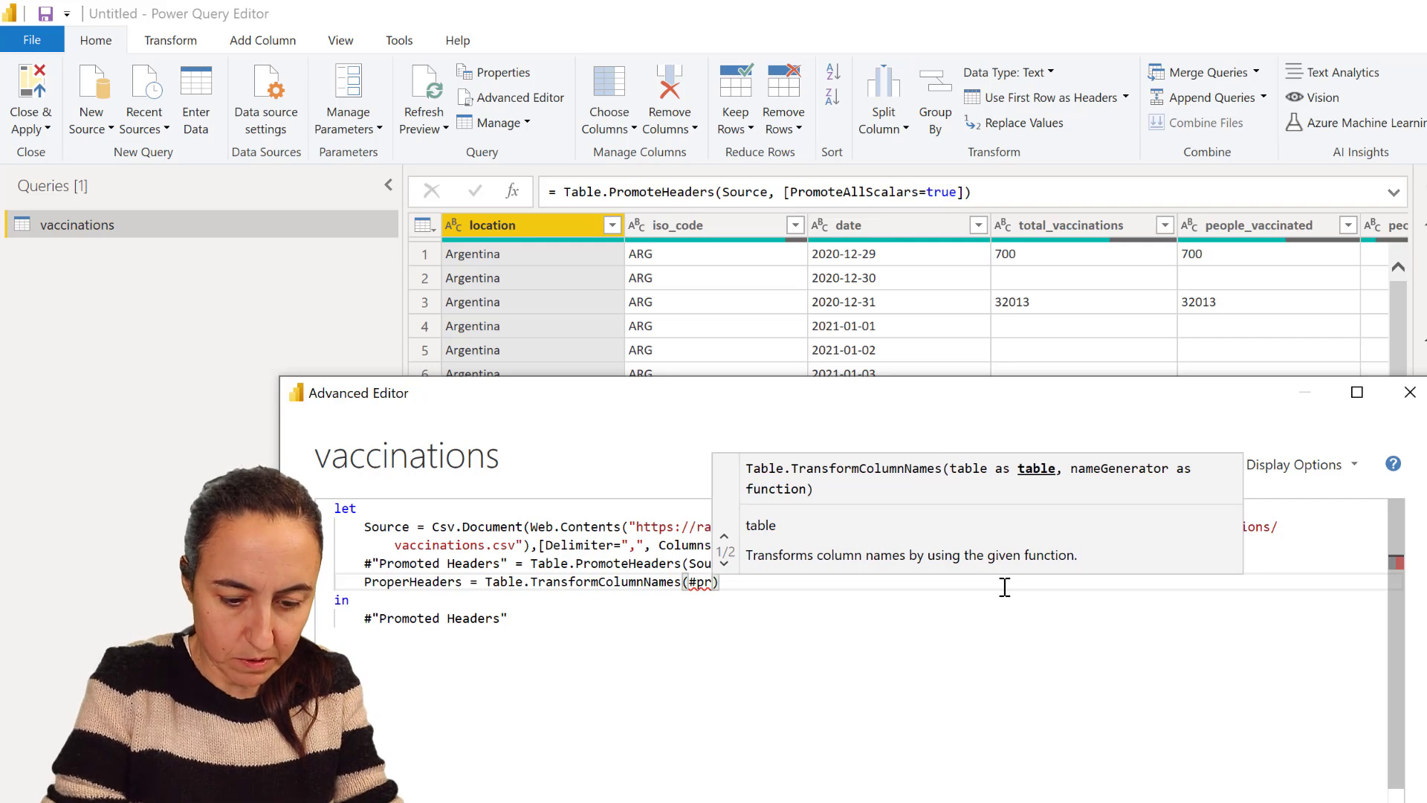
key(Tab)
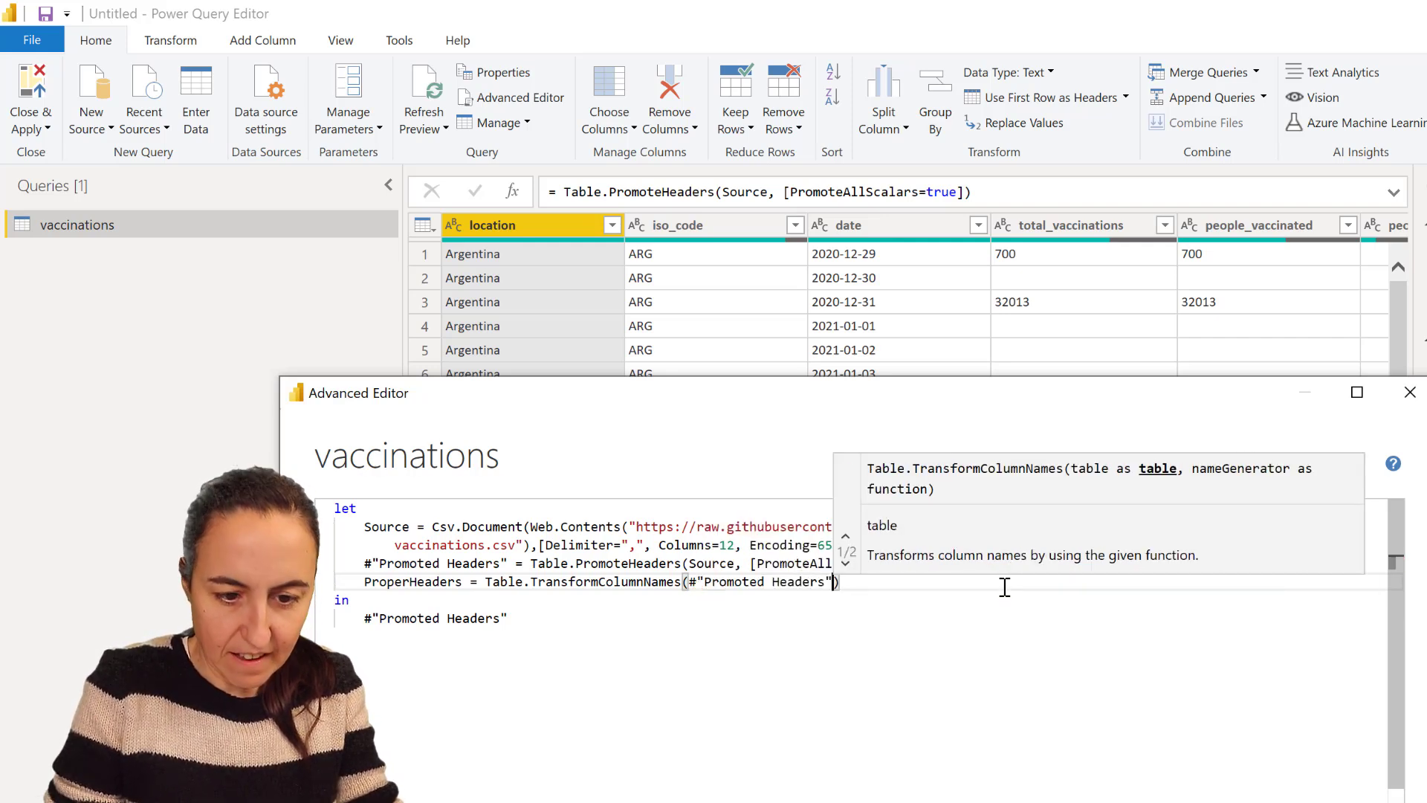
text(, Te)
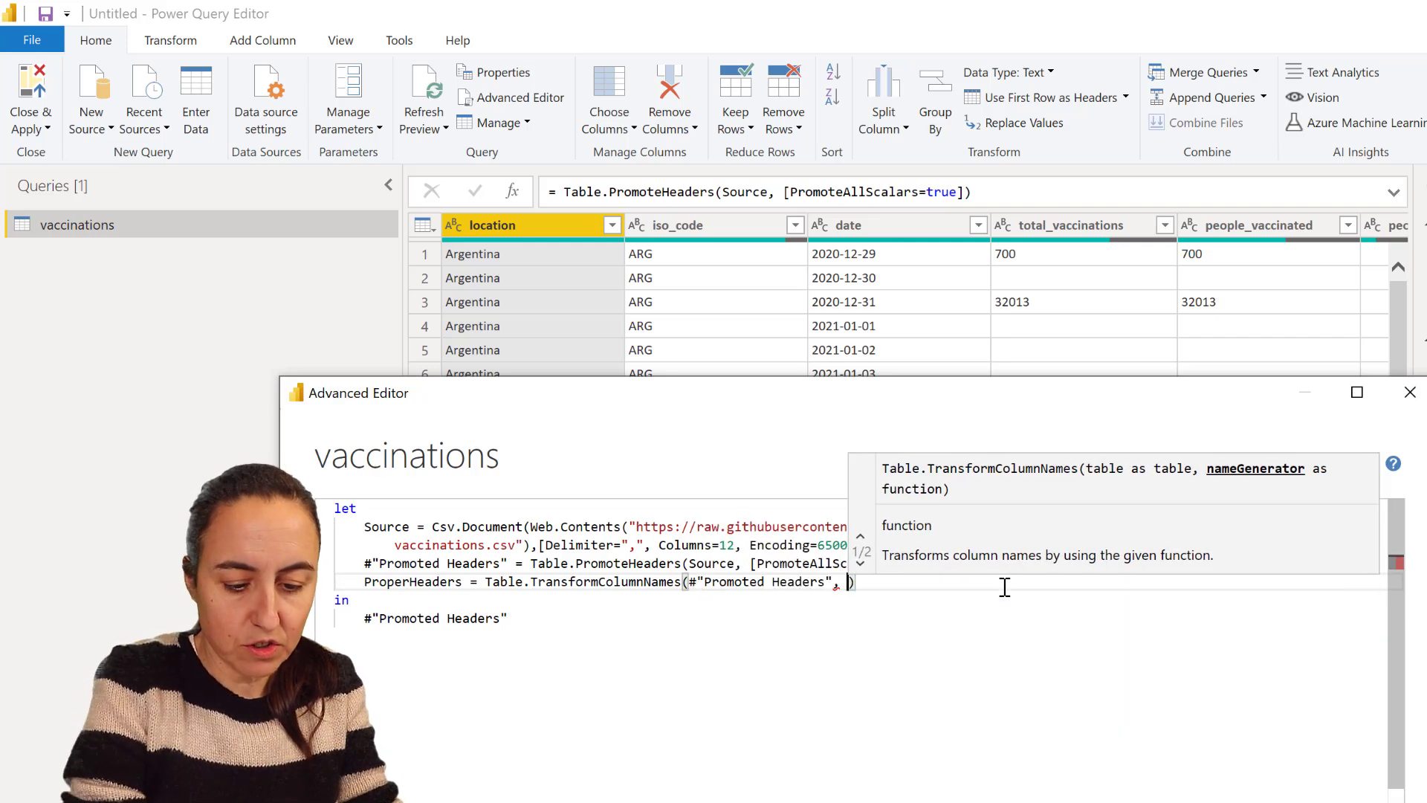
text(xt.Prop)
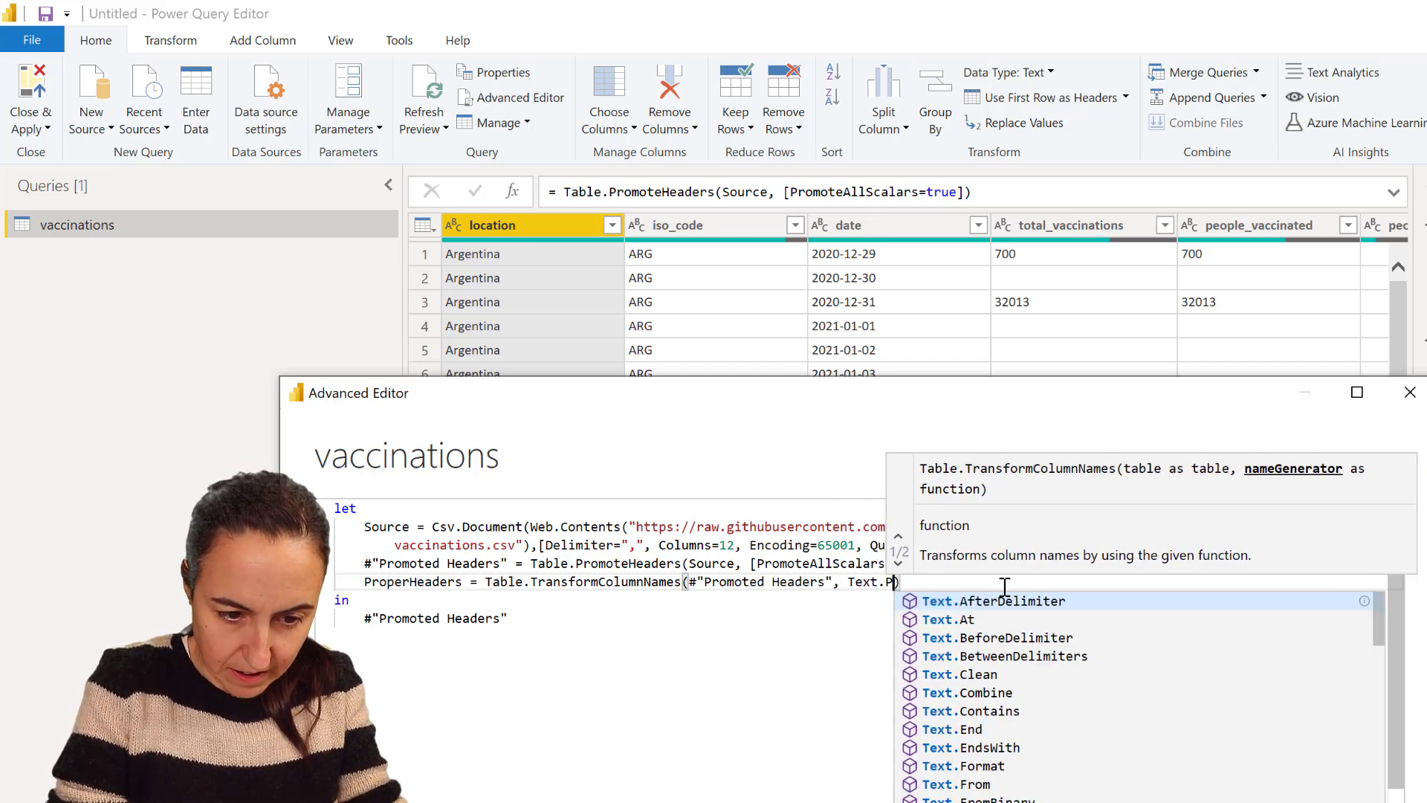
key(Tab)
text())
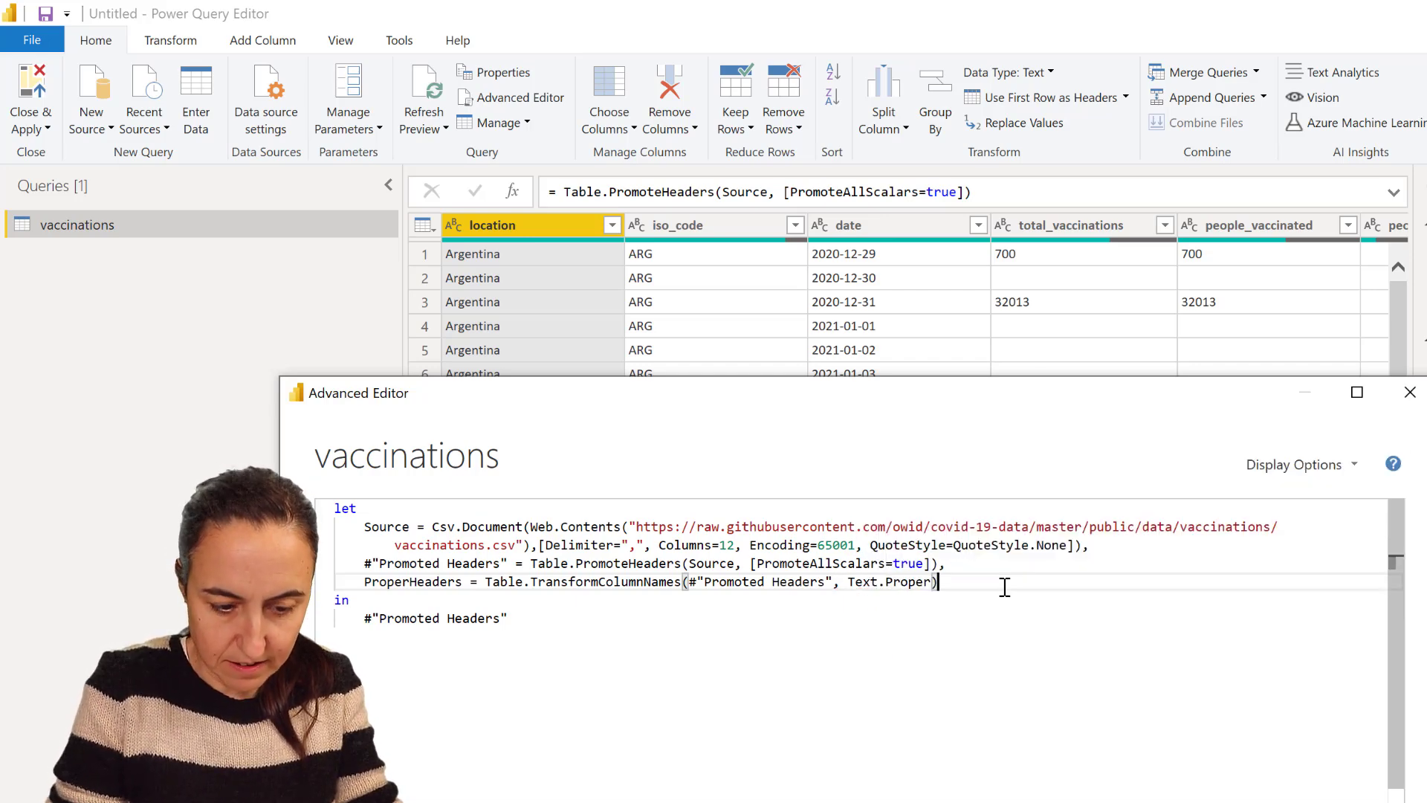
Make the query return ProperHeaders instead of #"Promoted Headers", apply the code and check the column headers across the table.
drag(544, 622, 373, 625)
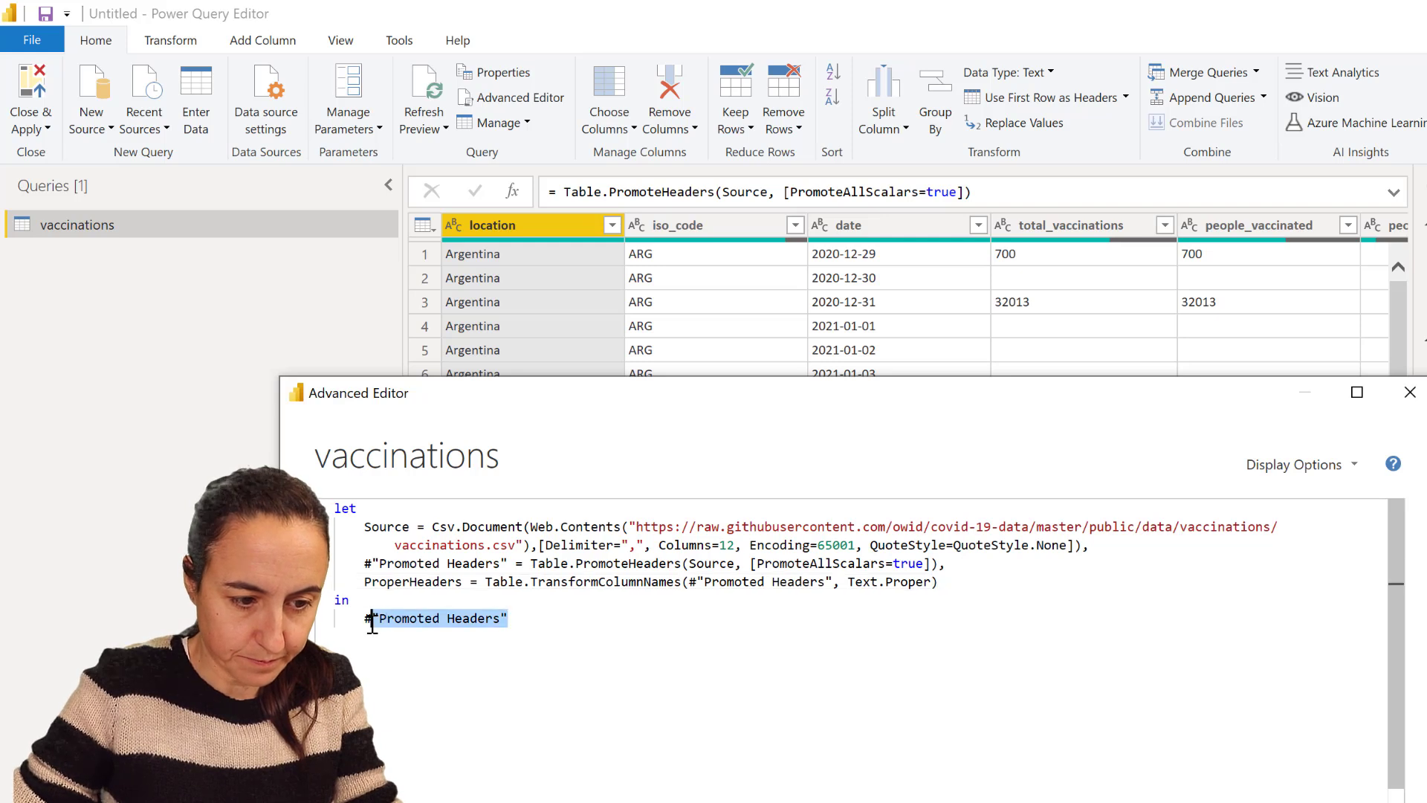
key(BackSpace)
text(ProperHeaders)
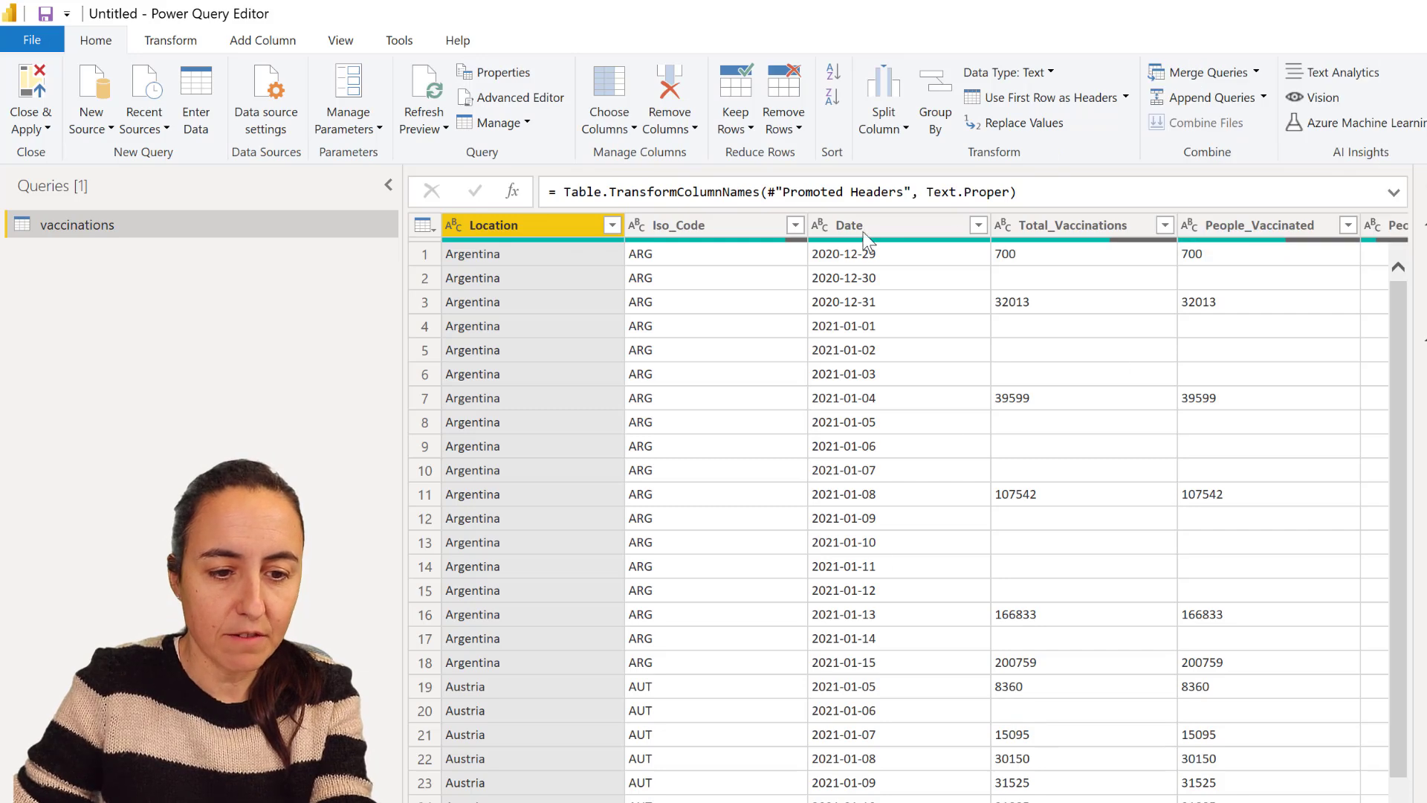
scroll(926, 506, right, 15)
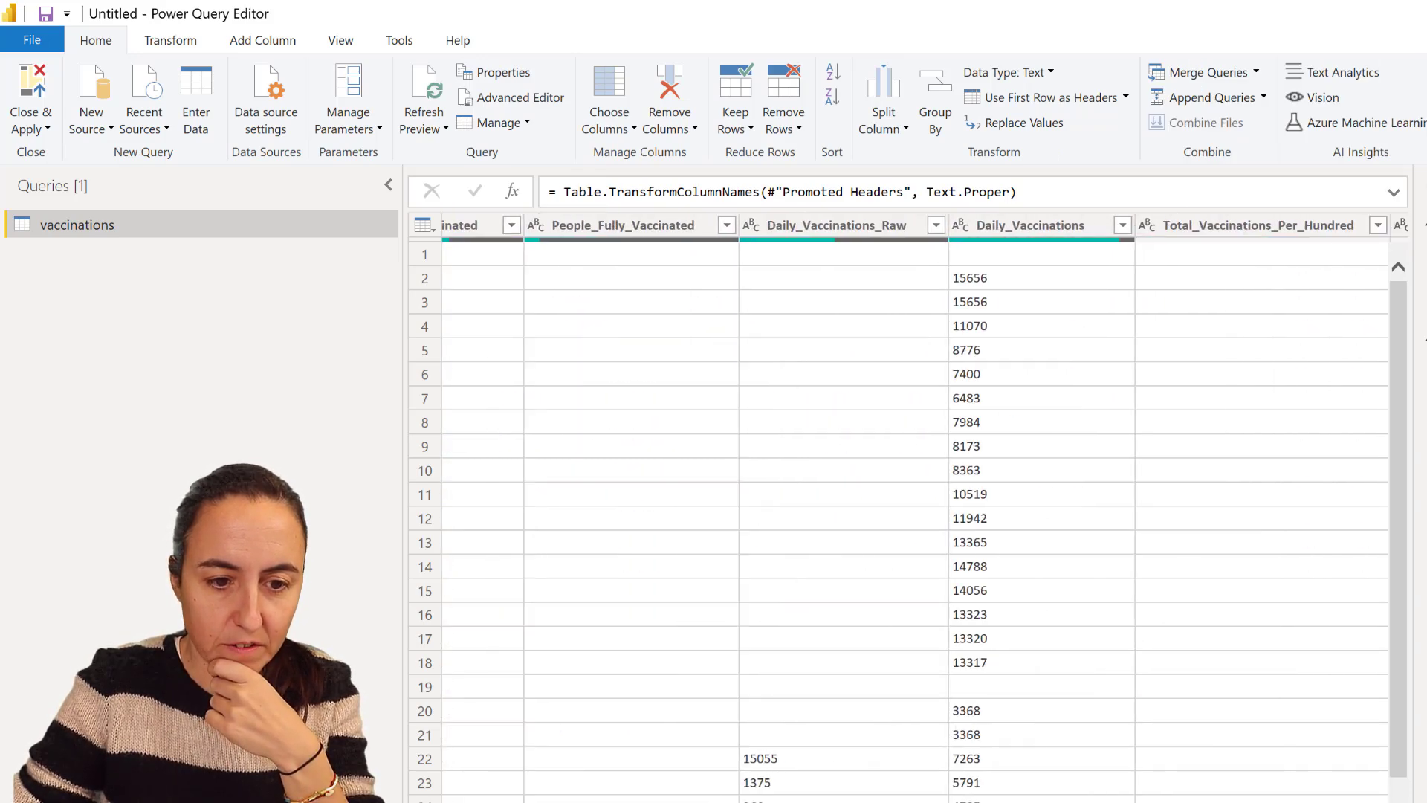
scroll(869, 630, left, 15)
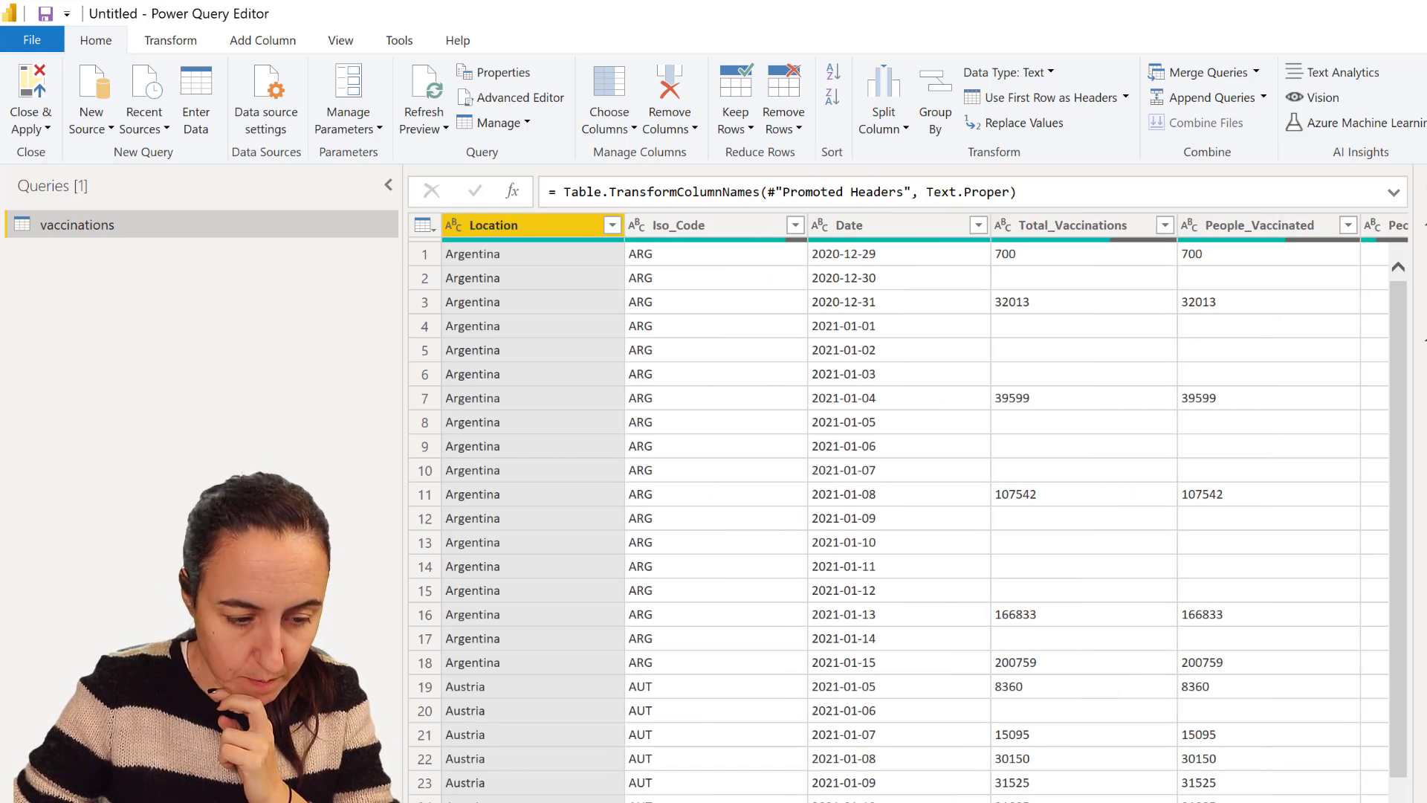
Add a formula step with the copied conditional replacement that standardizes country names in the Location column using Replacer.ReplaceText.
click(538, 254)
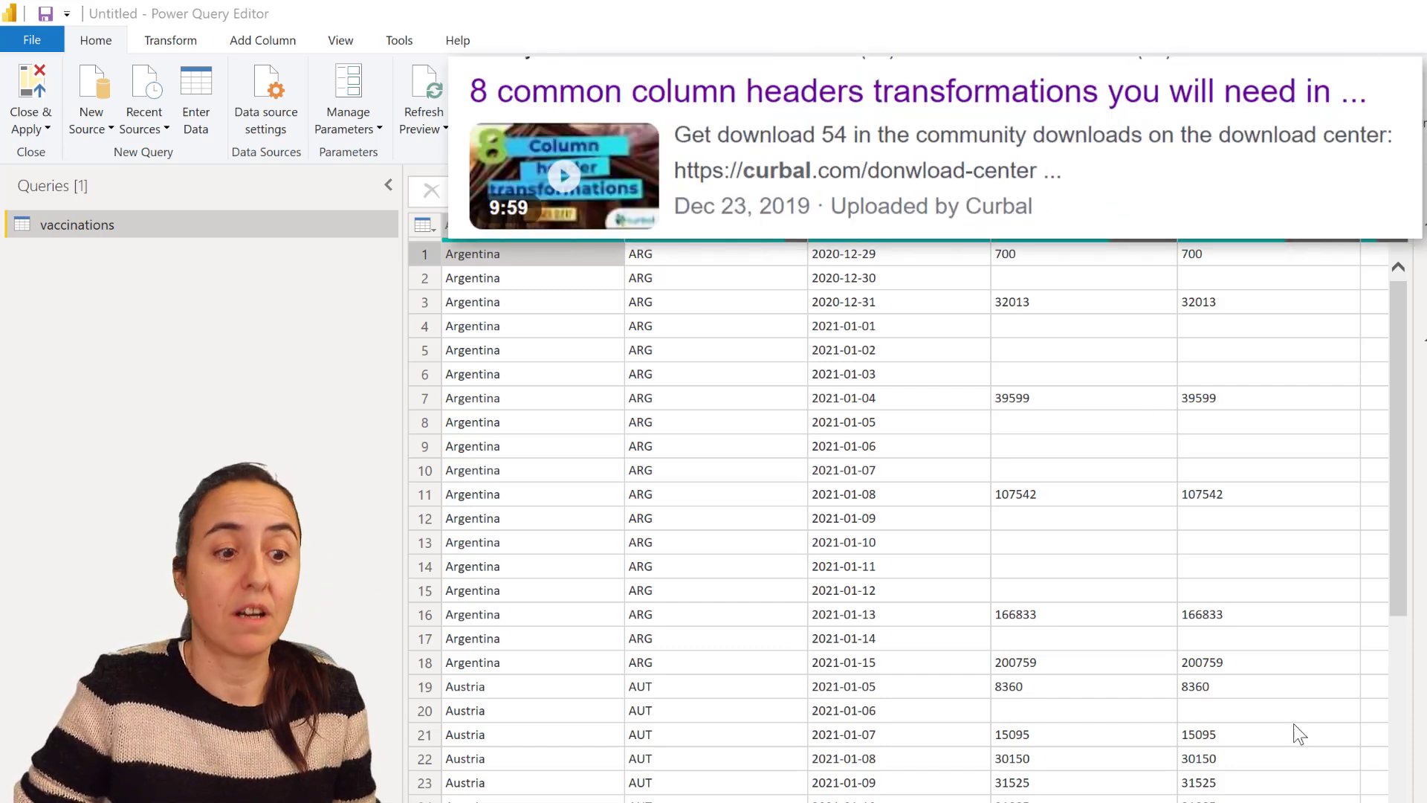
click(265, 40)
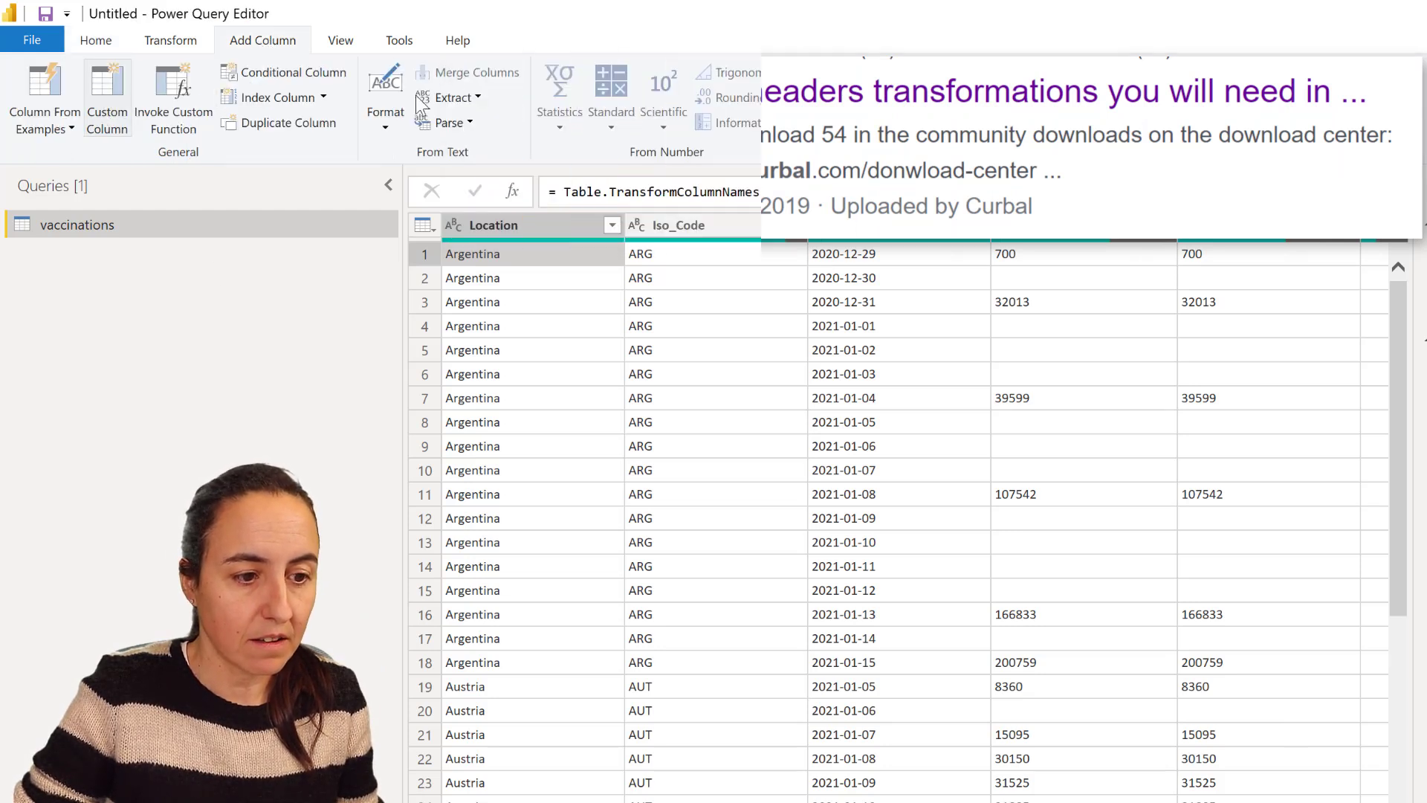
click(512, 191)
click(568, 256)
drag(669, 192, 562, 192)
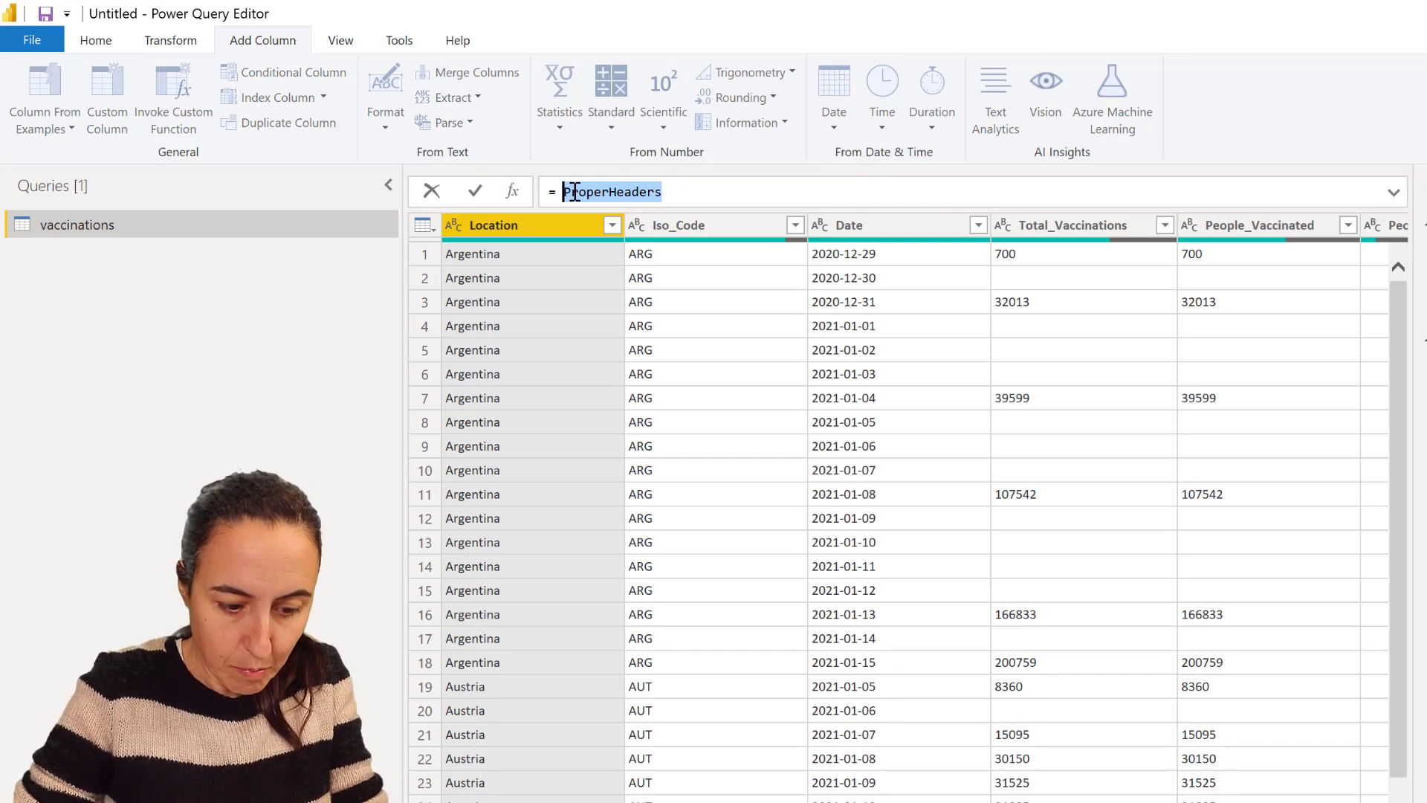
key(ctrl+v)
key(Return)
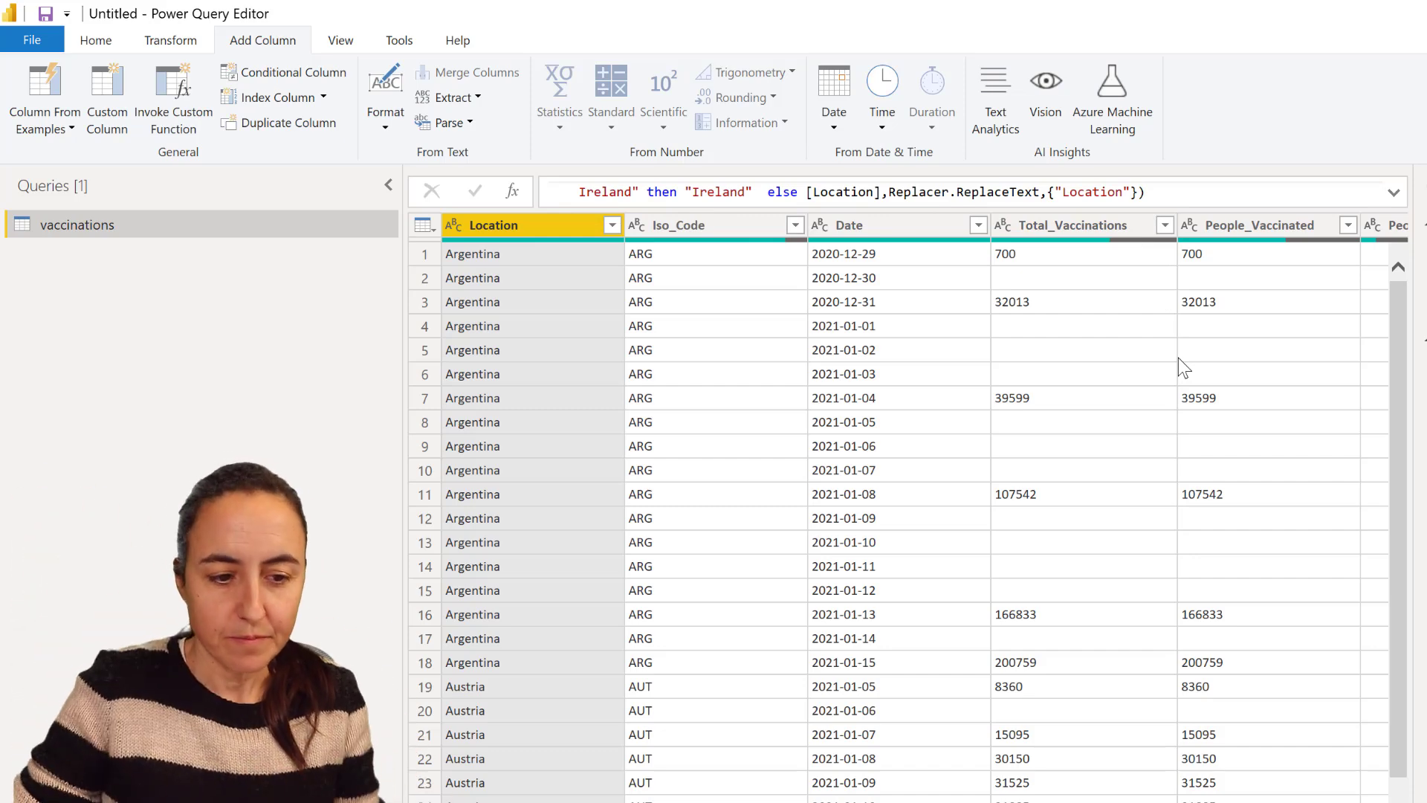
Review the full Location replacement formula and rename its applied step as Replace multiple values.
click(1394, 195)
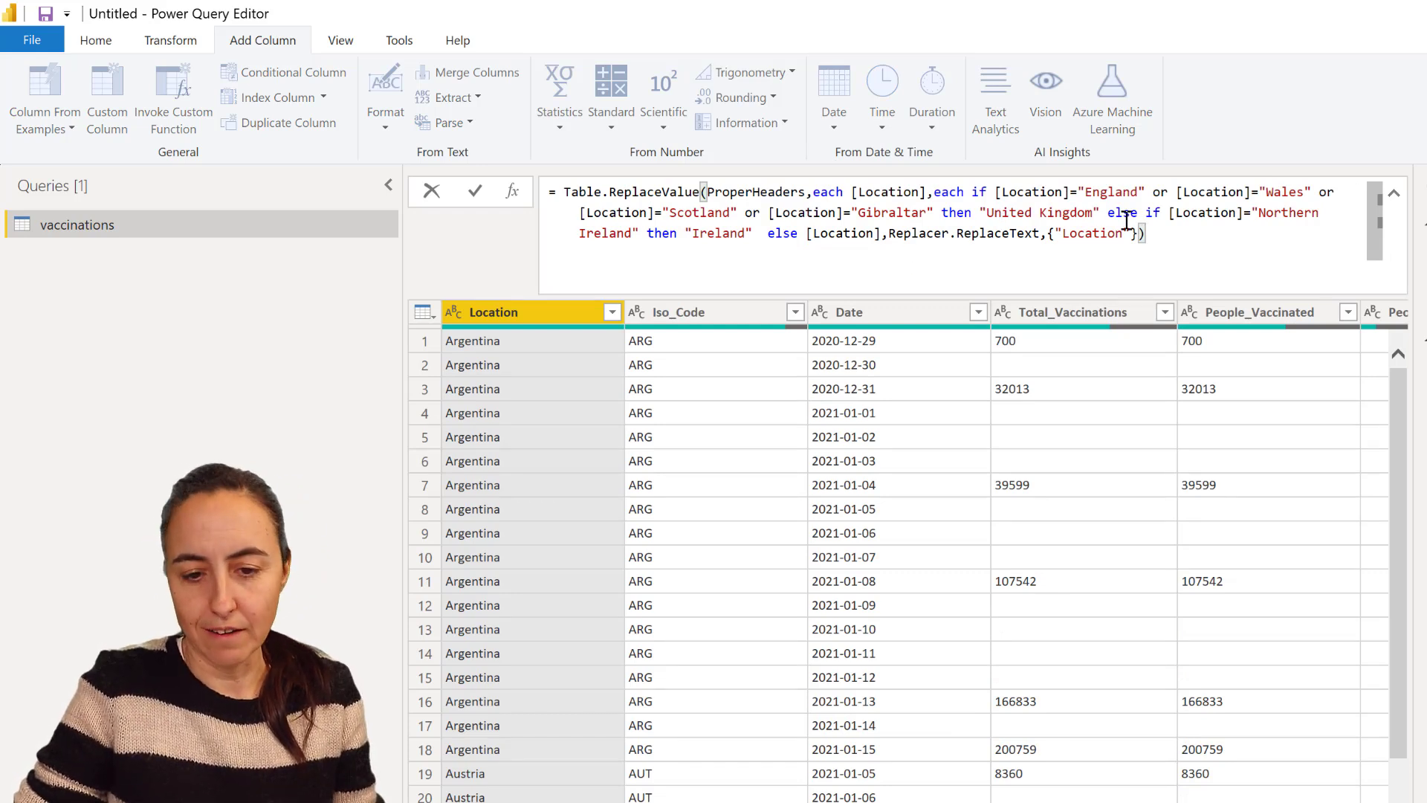
key(Return)
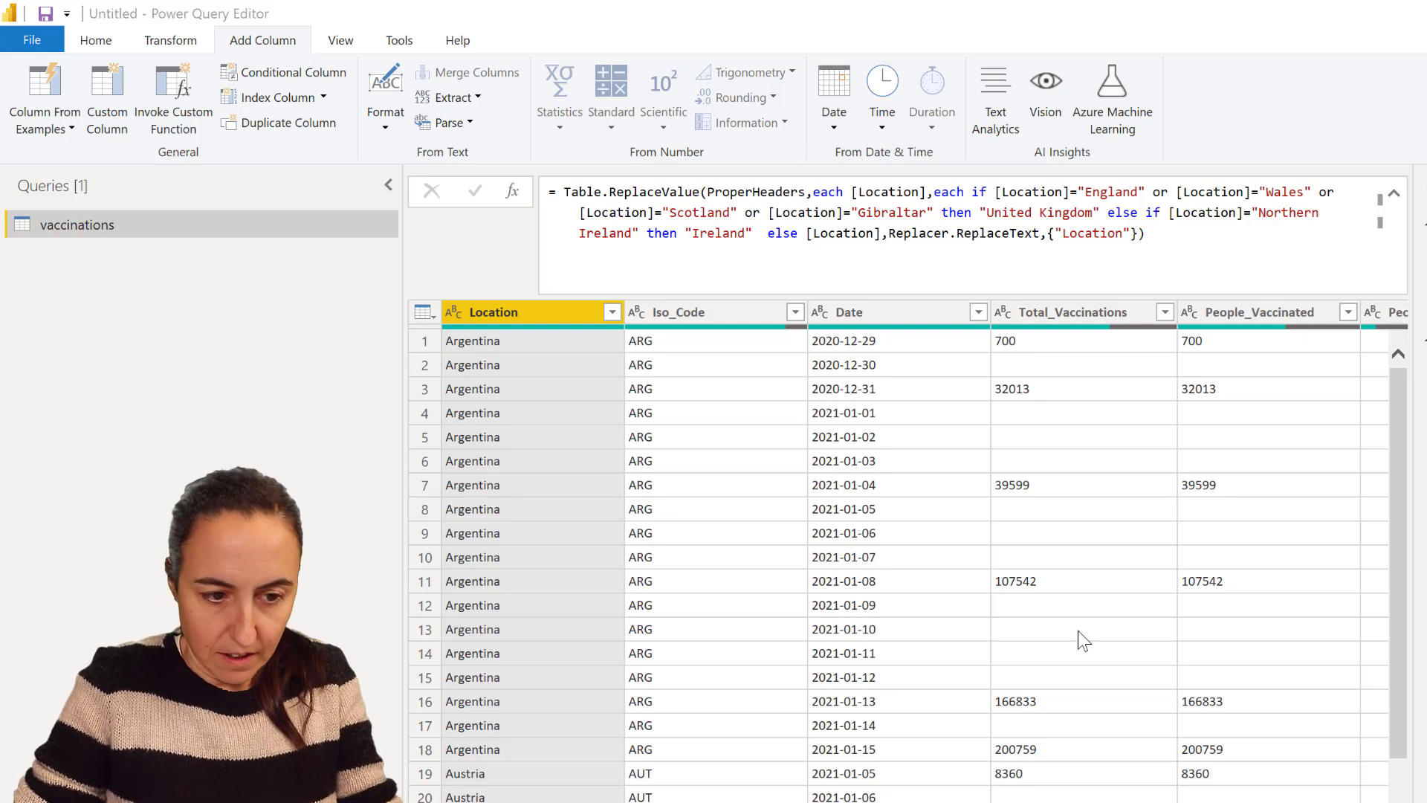
drag(793, 503, 608, 489)
text(Re)
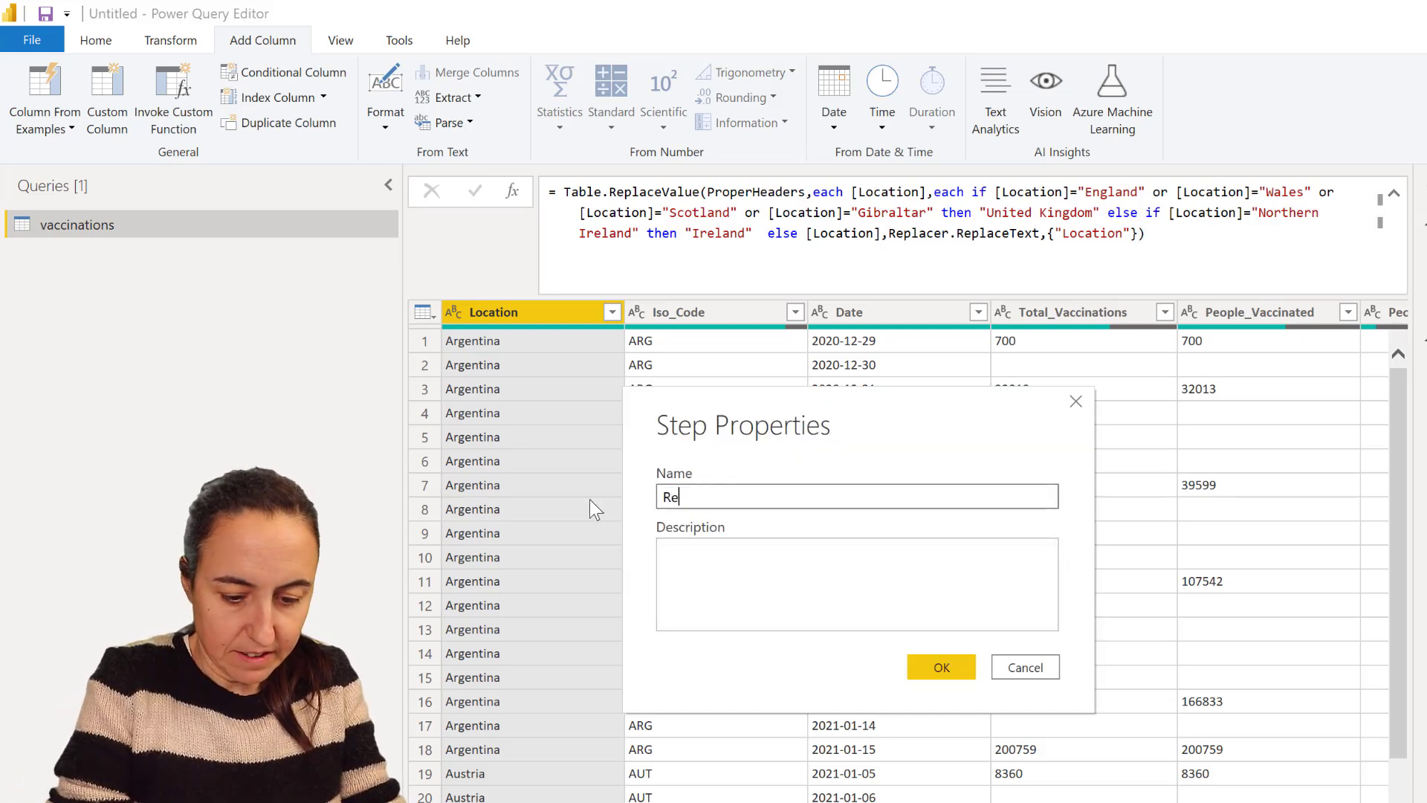
text(place multip)
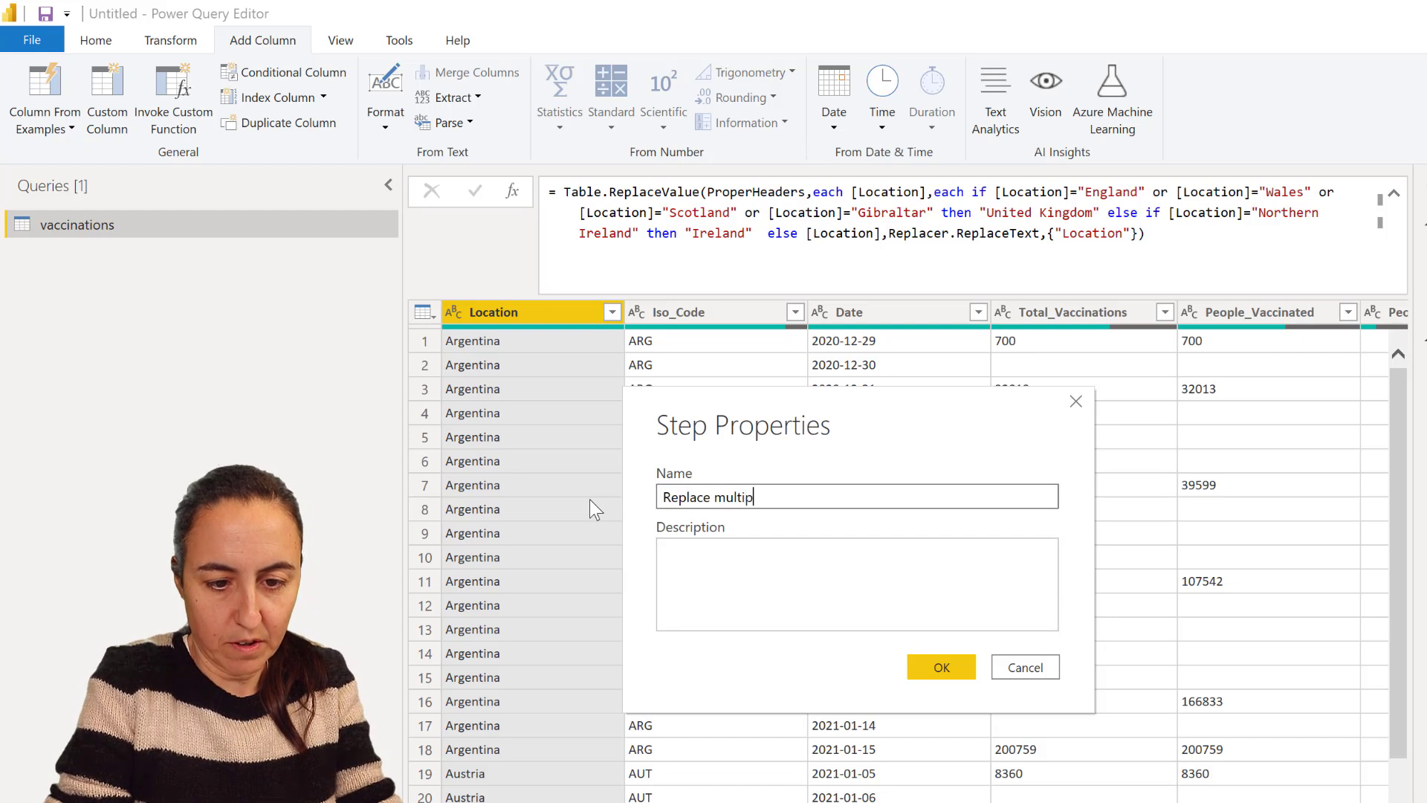
text(le values)
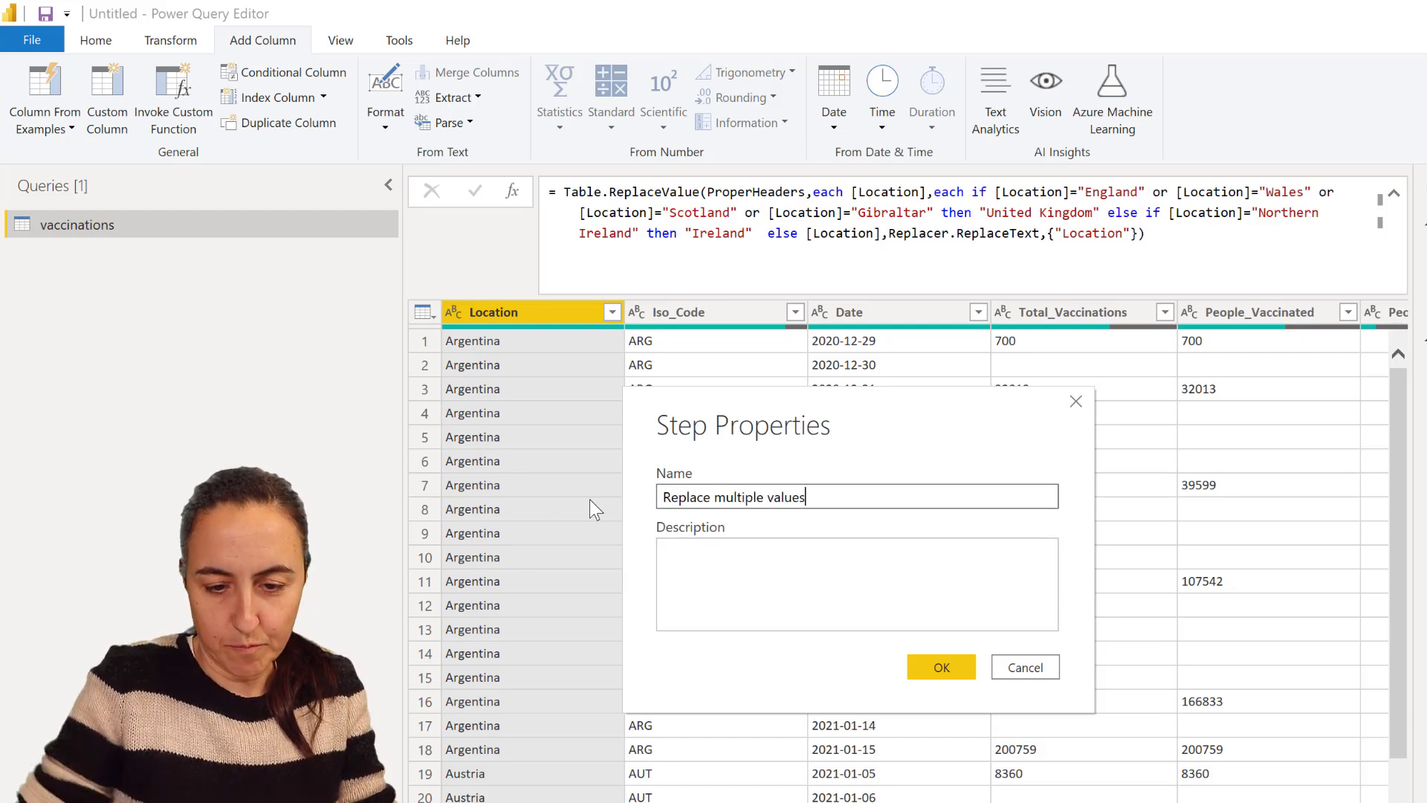
click(946, 666)
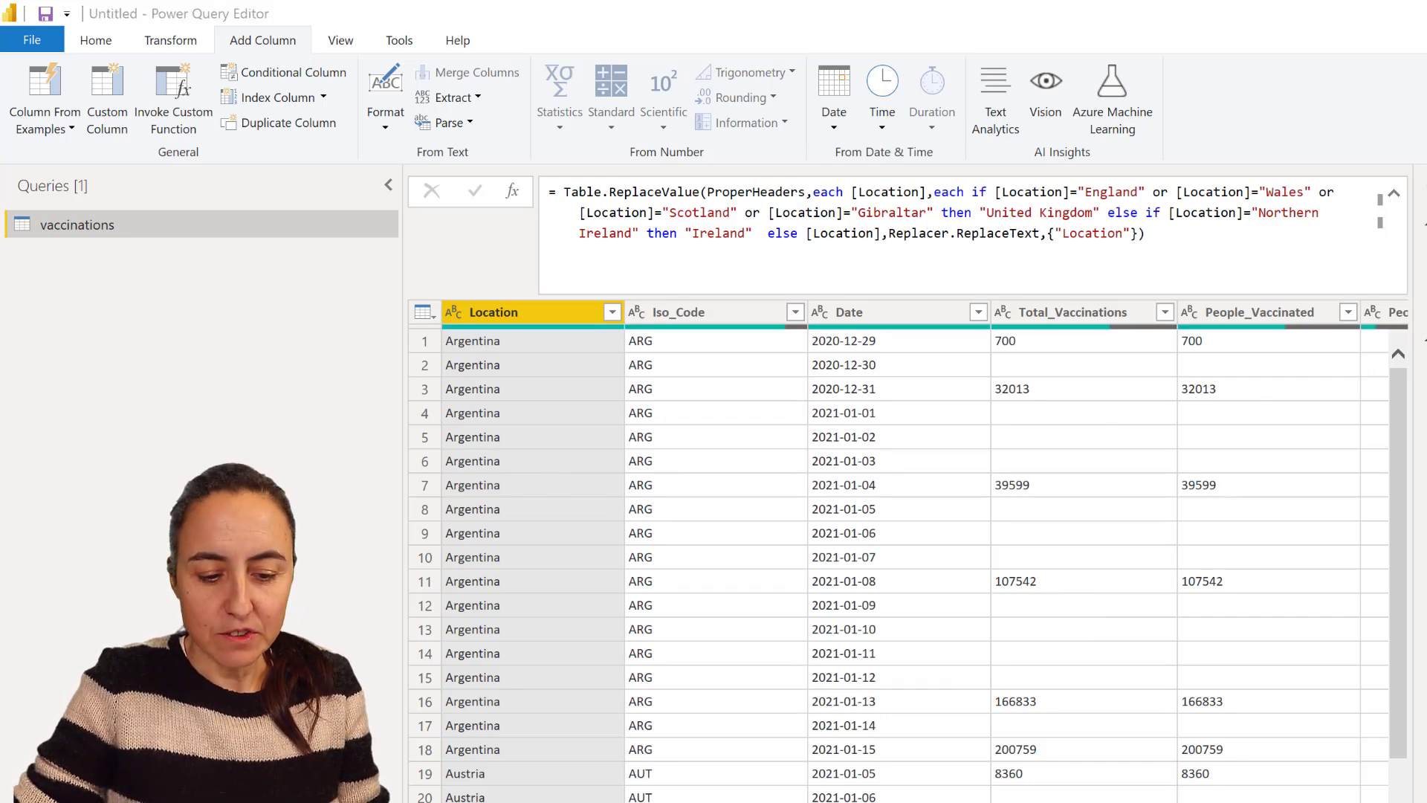
scroll(892, 557, right, 10)
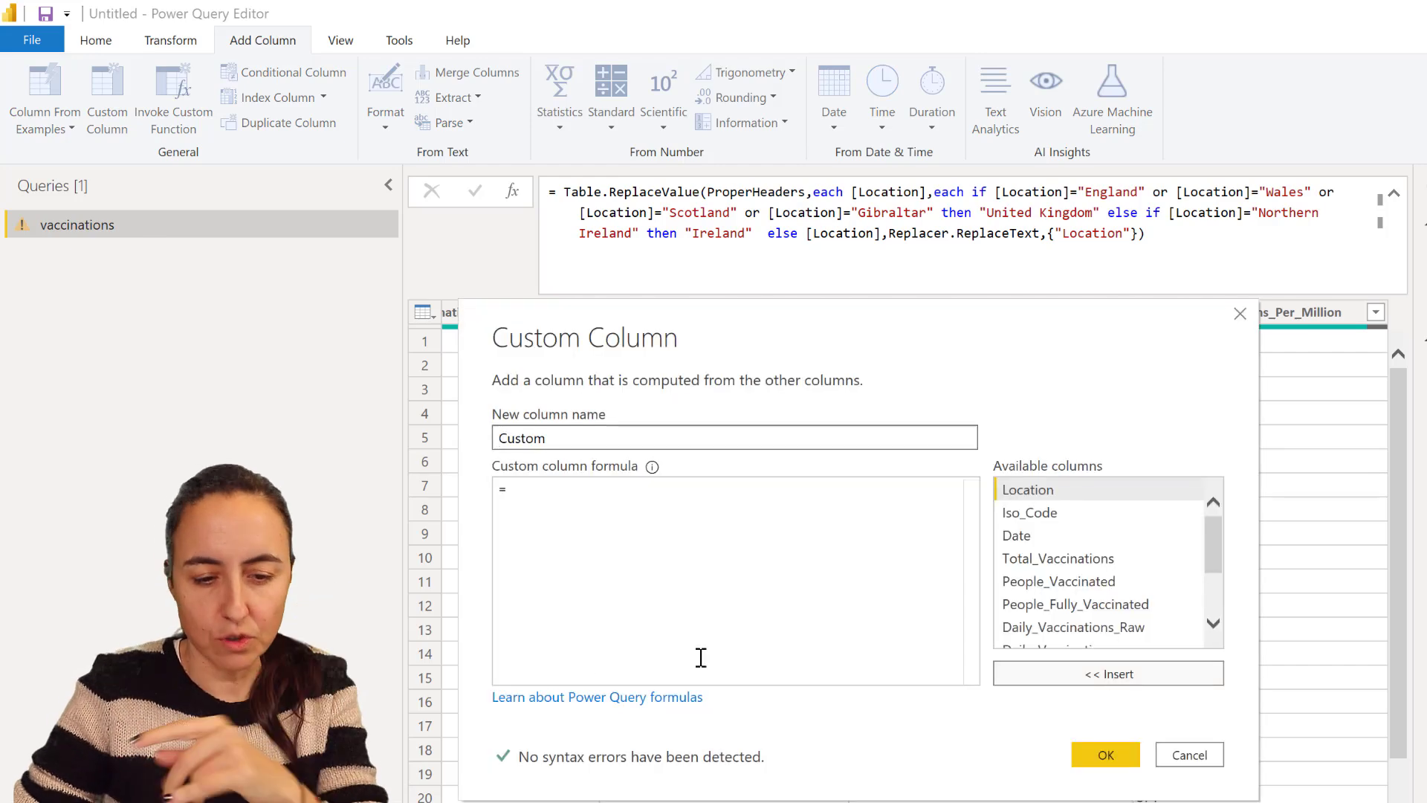
click(605, 524)
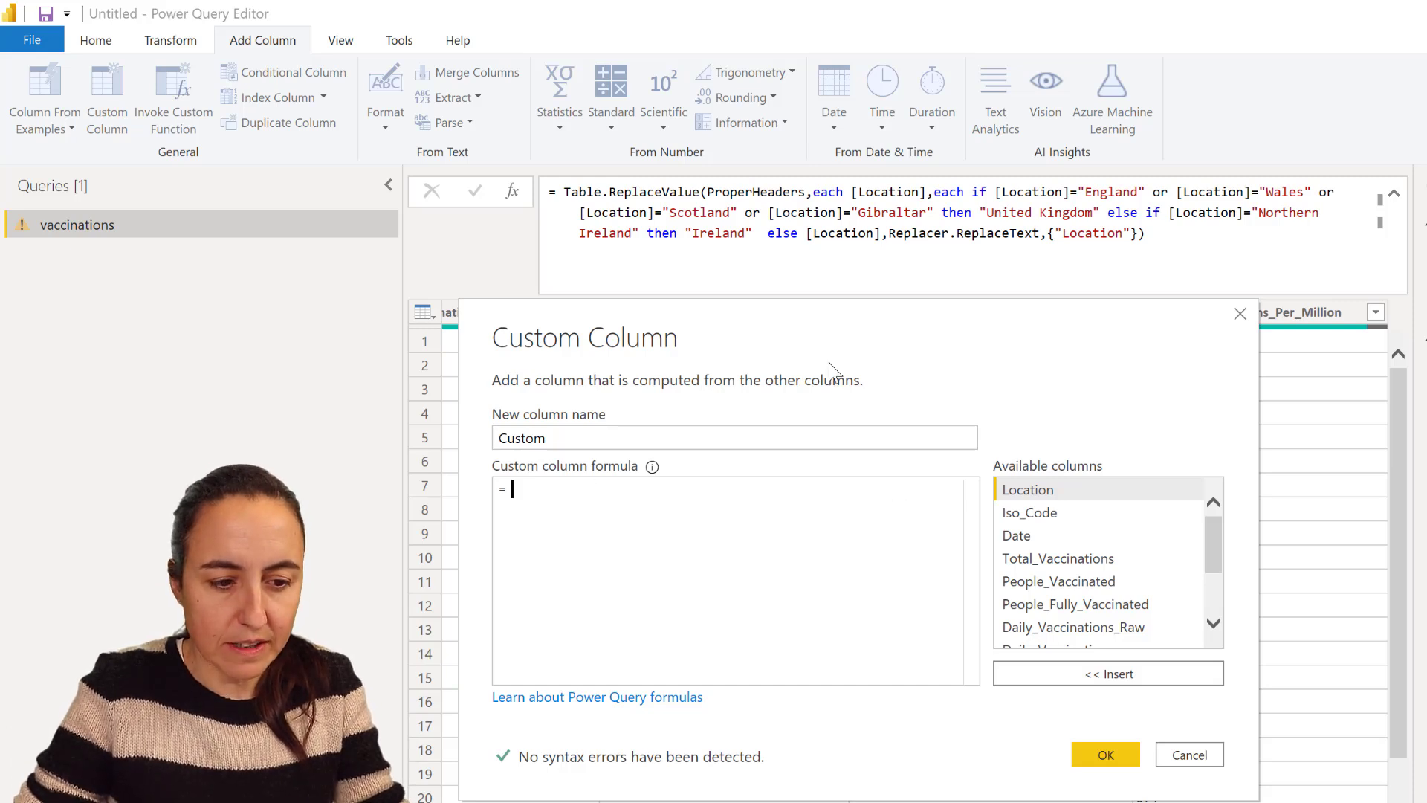
click(1199, 755)
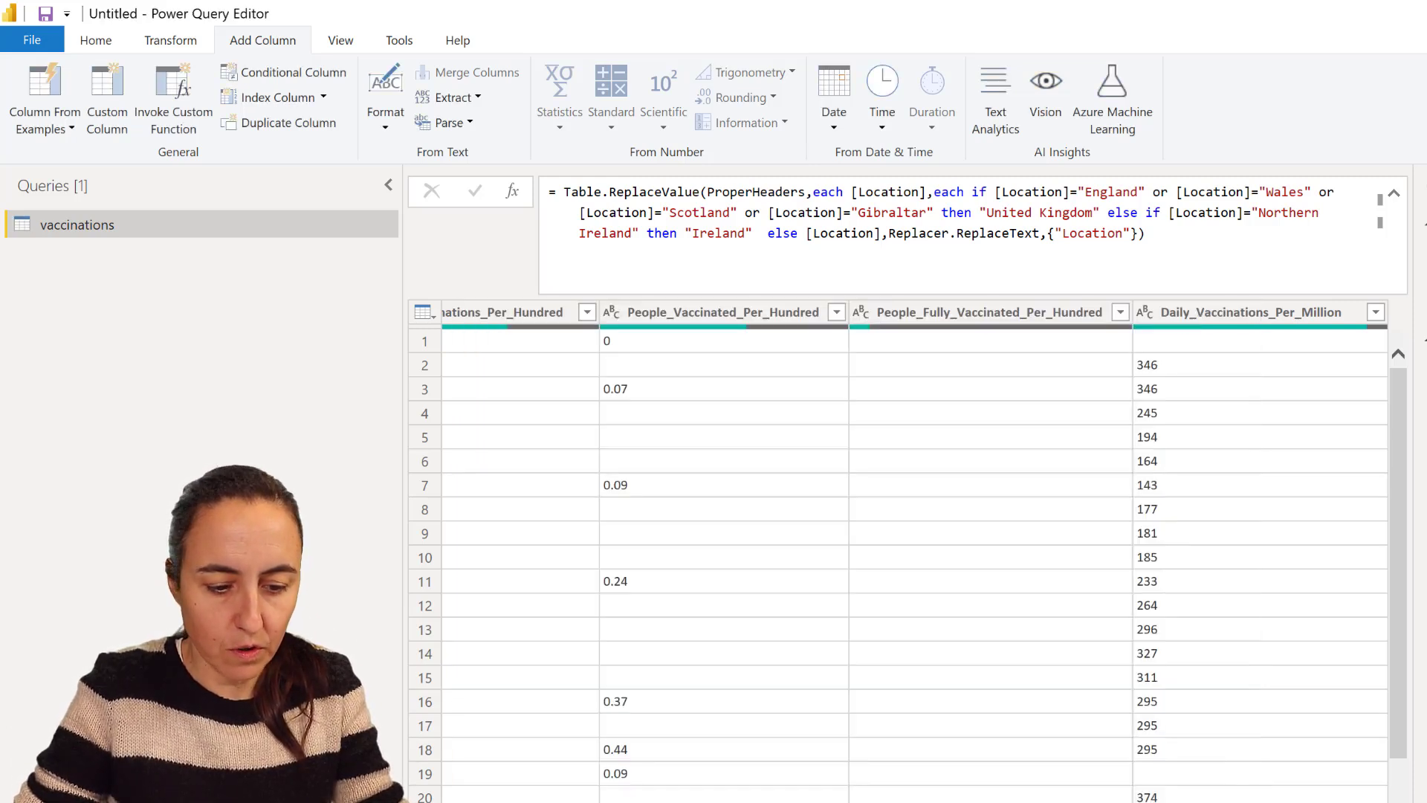
scroll(898, 565, down, 2)
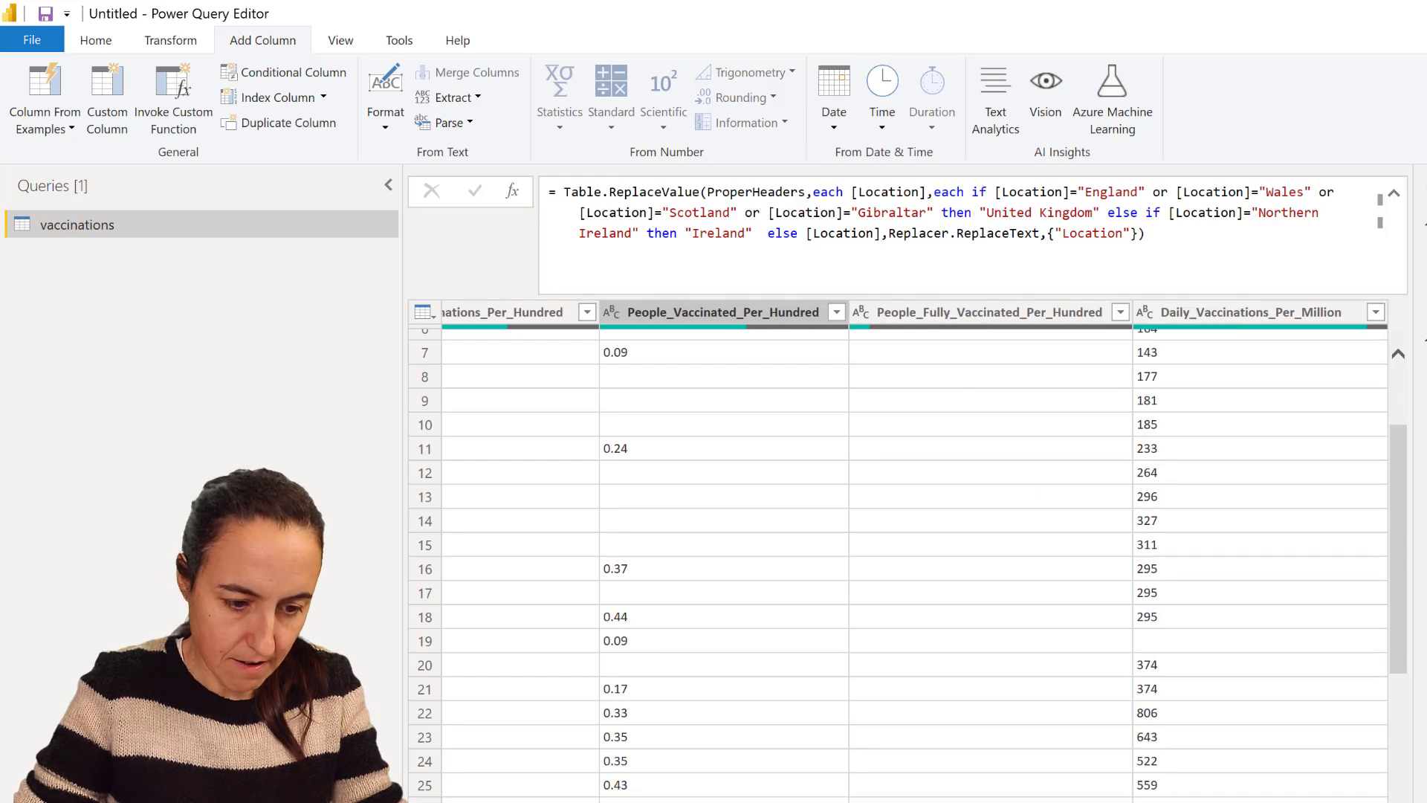
scroll(763, 349, left, 10)
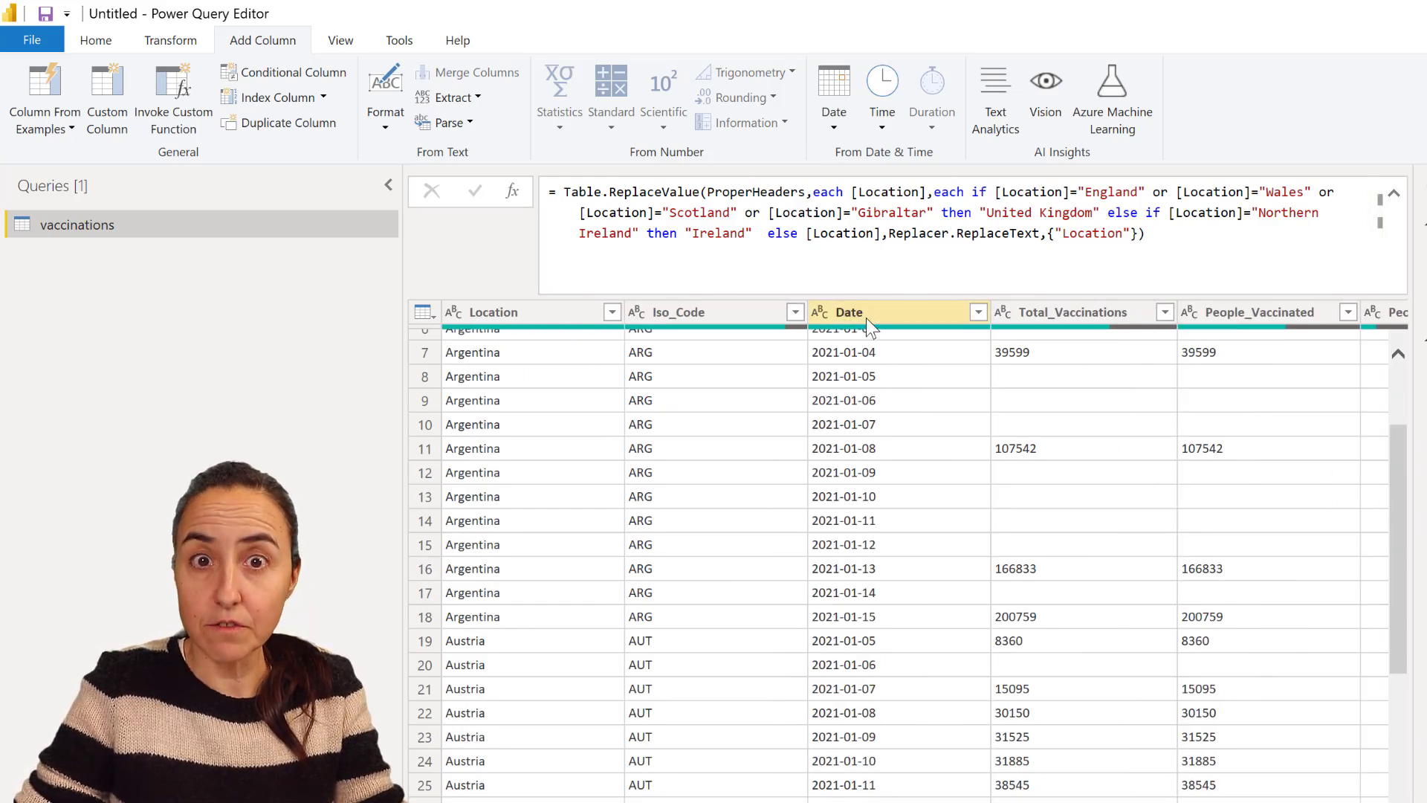
Start a custom column on the vaccinations table with the formula Date.From([Date]).
click(107, 99)
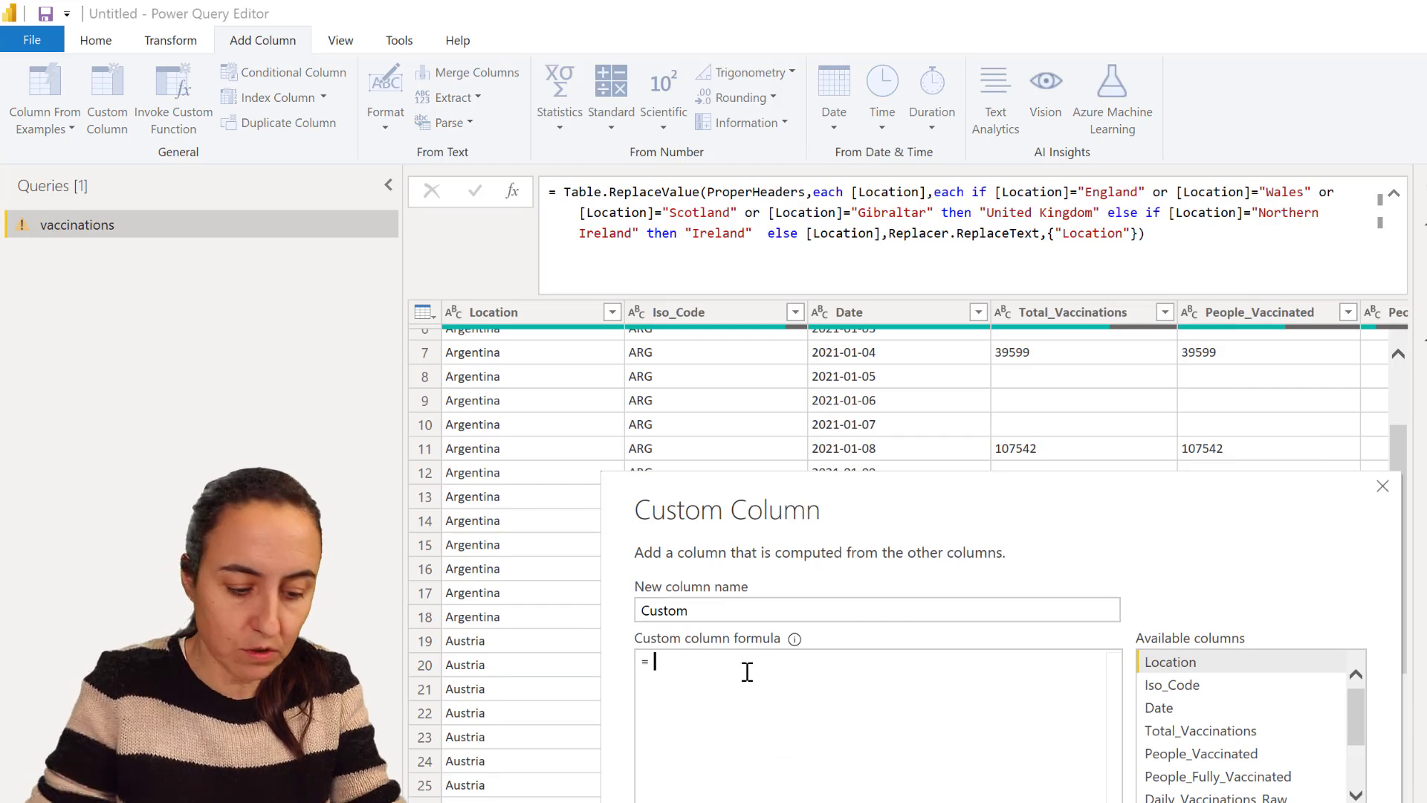
text(Date)
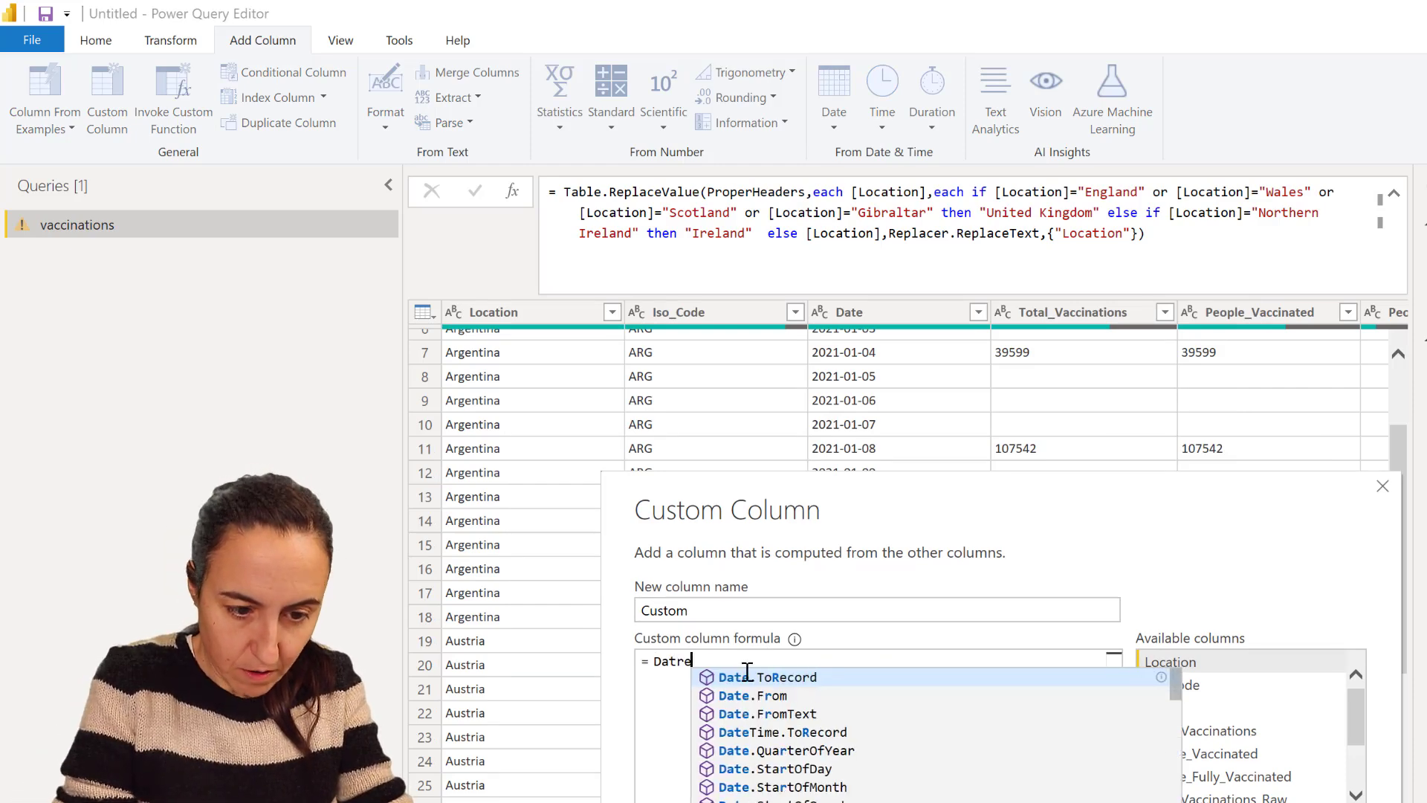
text(.f)
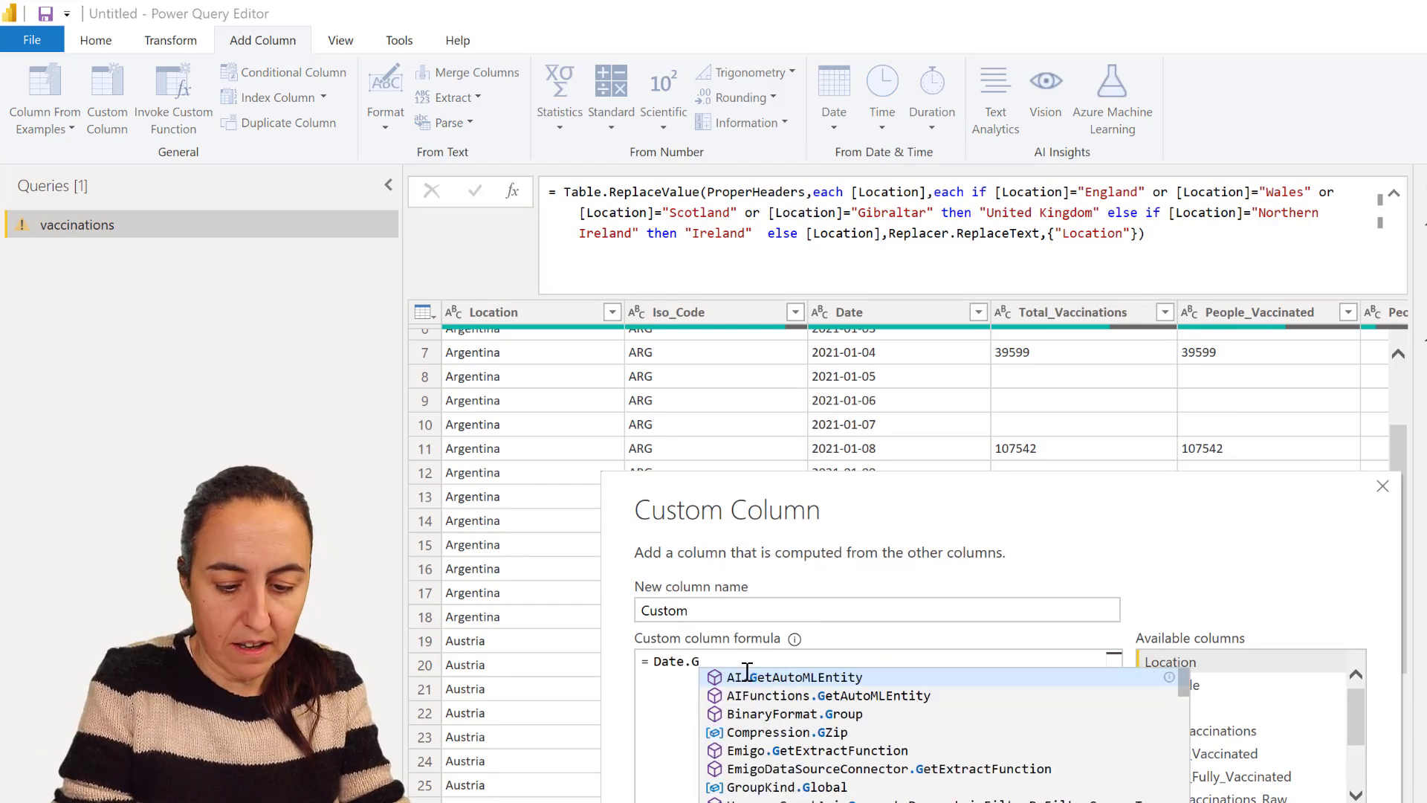
text(r)
key(Tab)
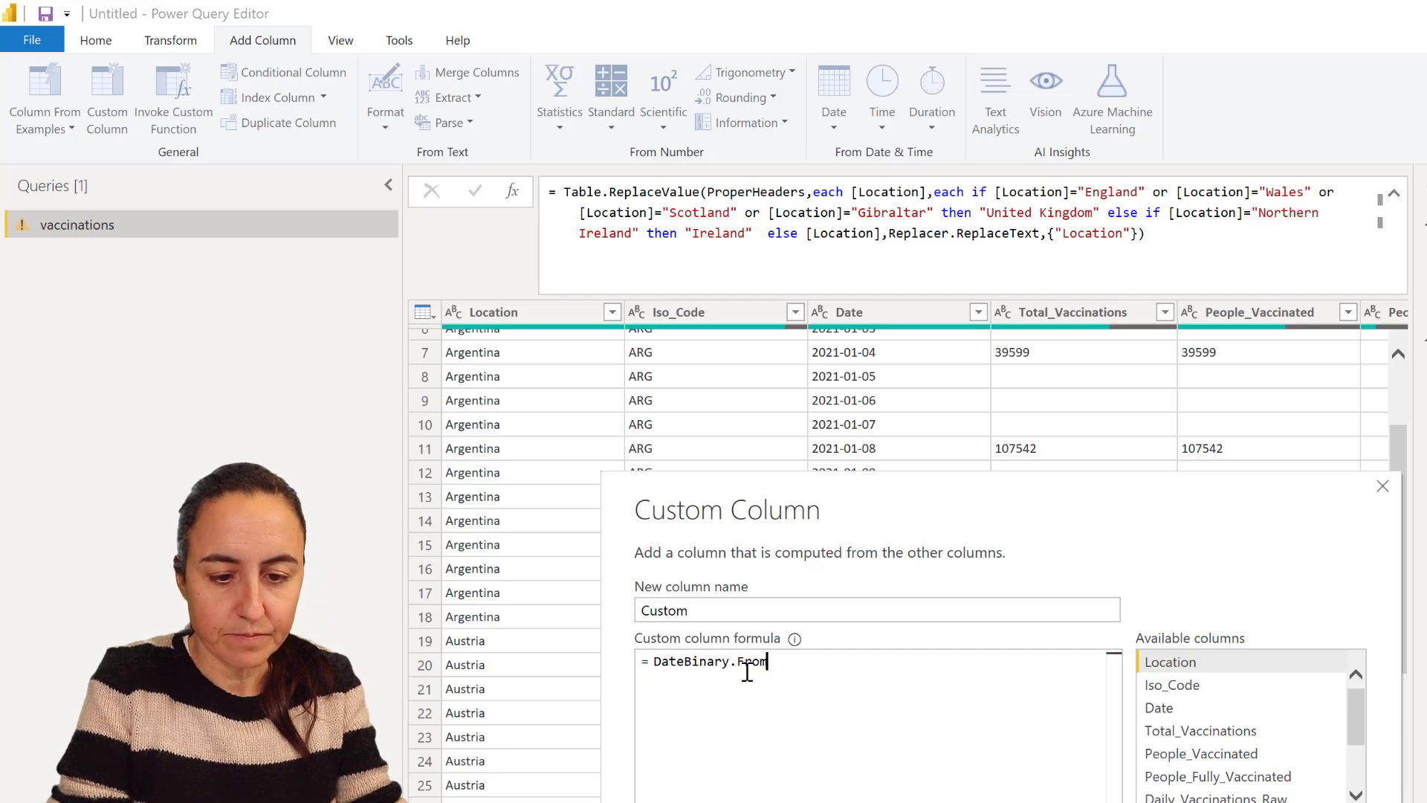
click(718, 665)
key(BackSpace)
key(BackSpace)
key(BackSpace)
key(BackSpace)
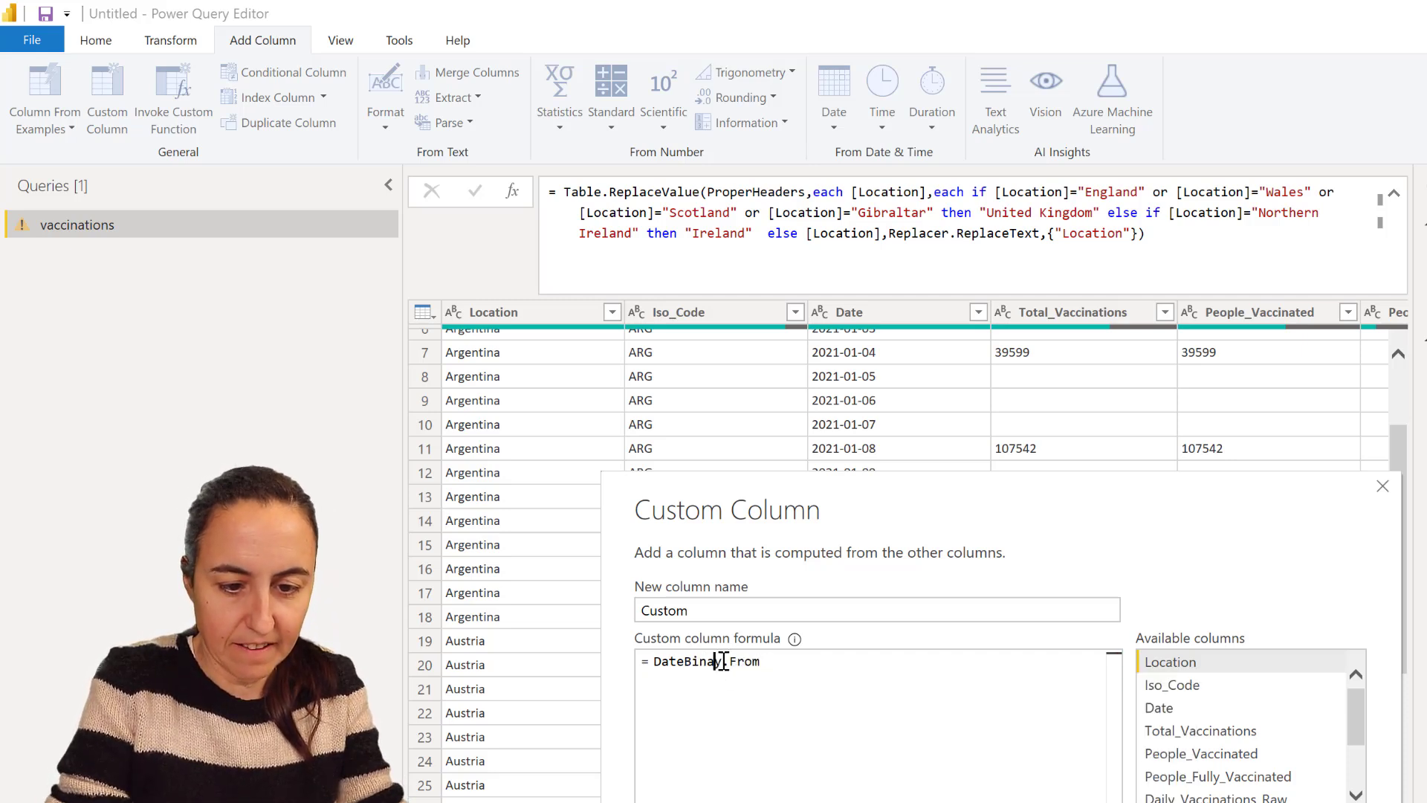
key(BackSpace)
key(Delete)
triple_click(740, 661)
text(()
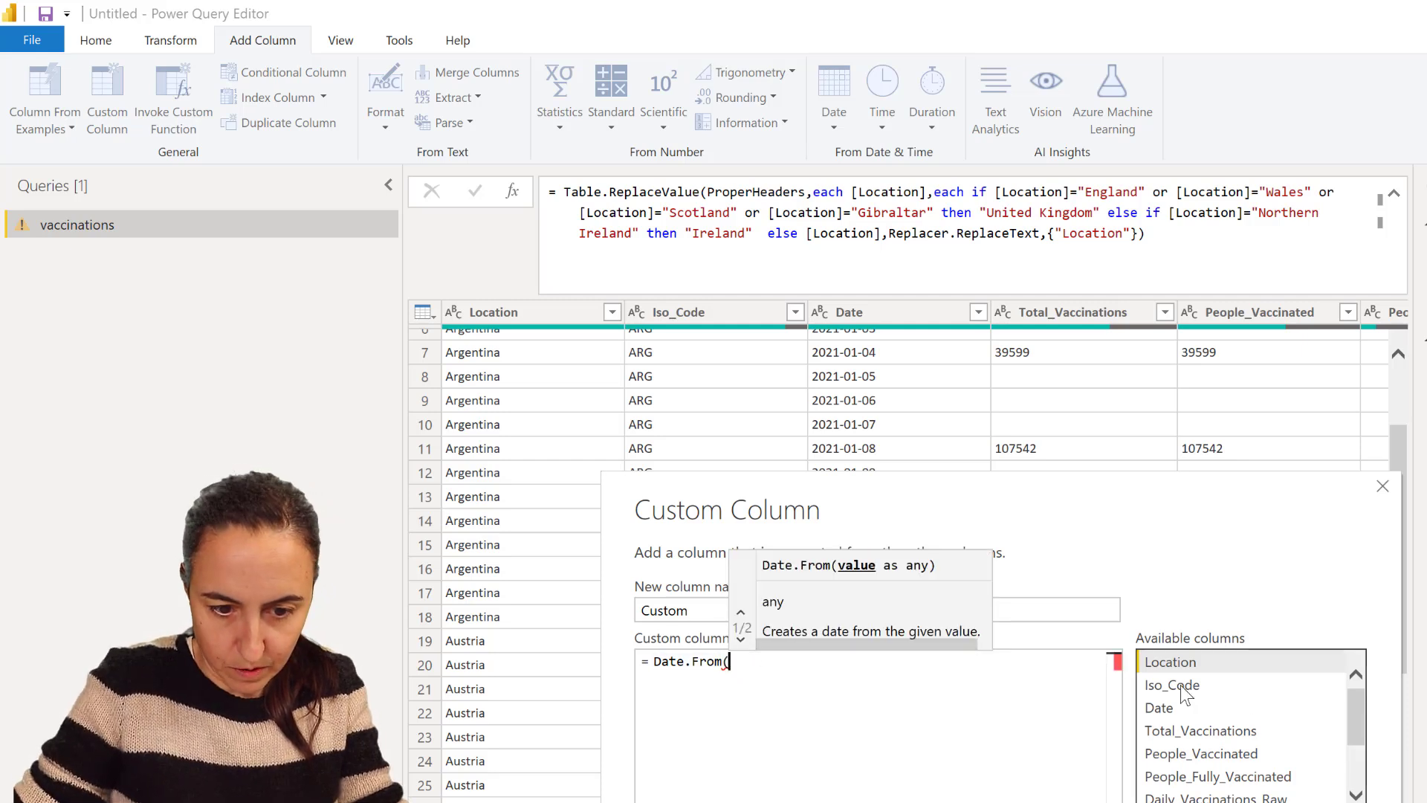
double_click(1171, 707)
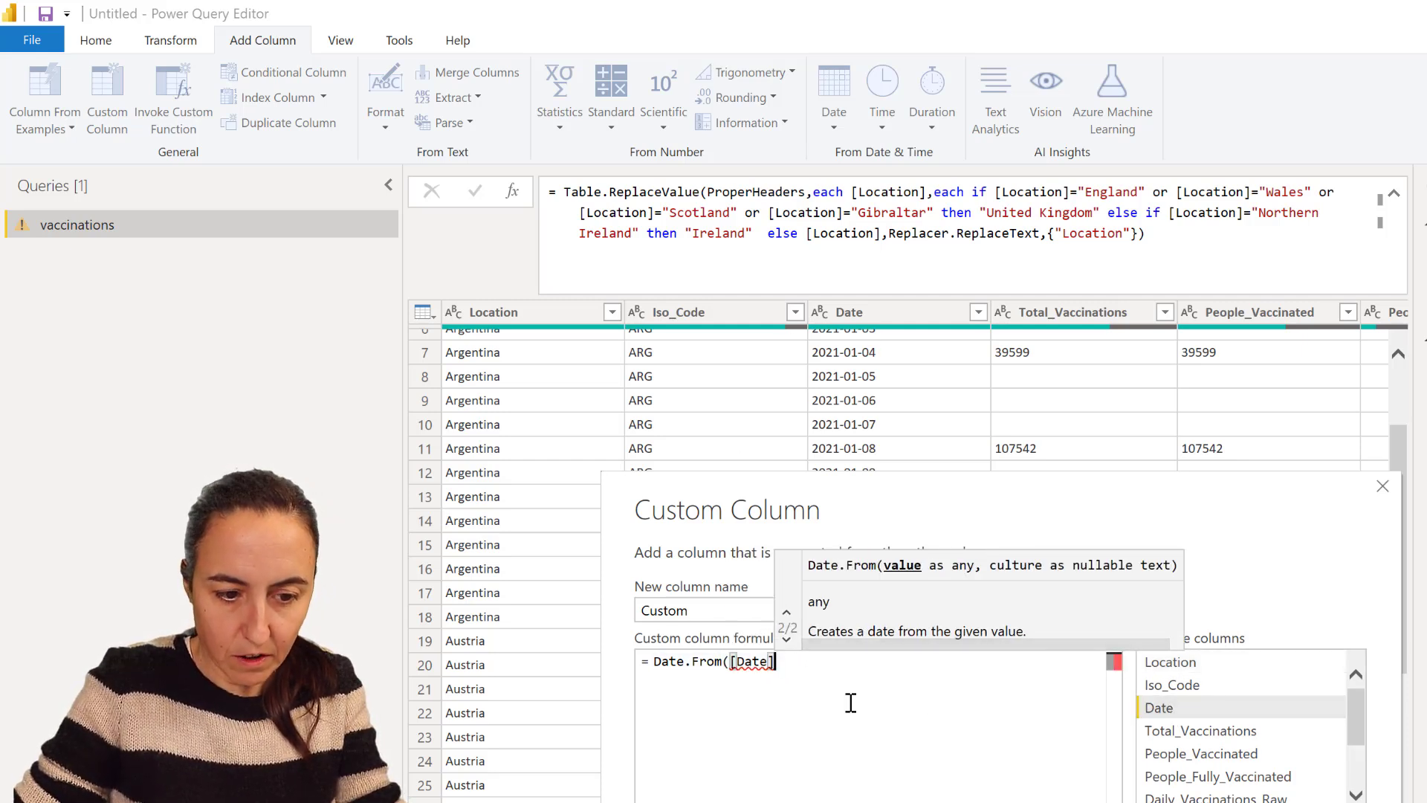
text())
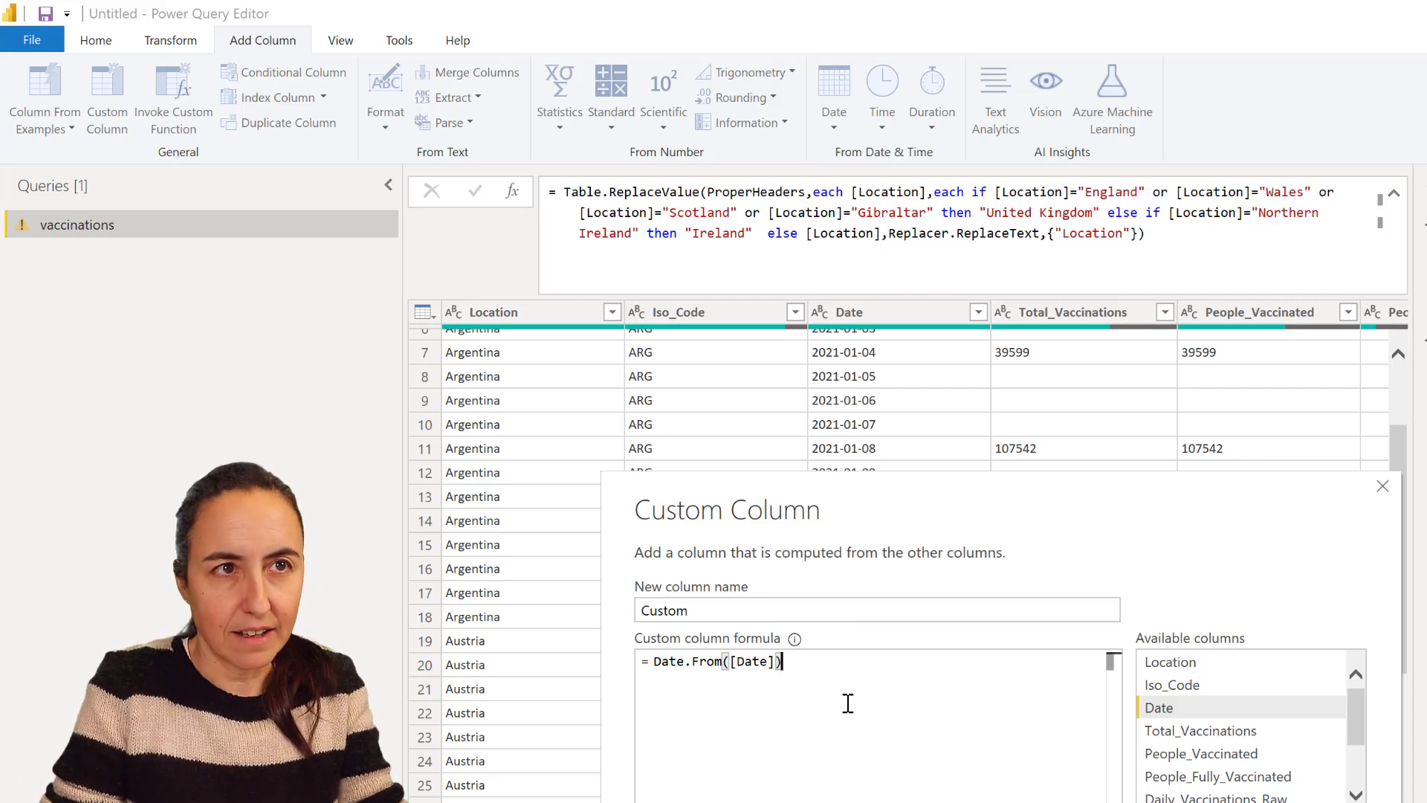
Wrap the date conversion in Date.WeekOfYear so the custom column formula reads Date.WeekOfYear(Date.From([Date])).
click(655, 662)
text(Dat)
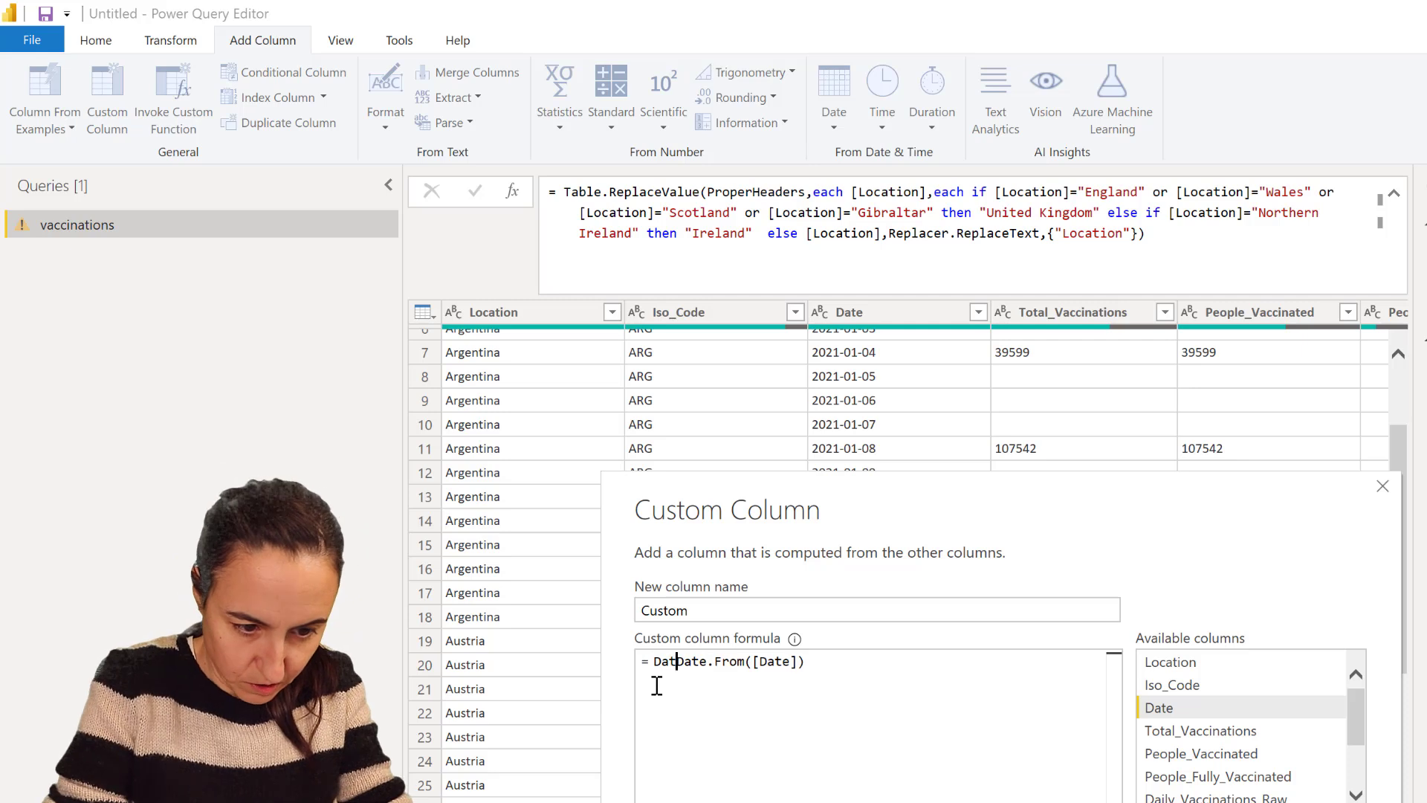
text(e.Week)
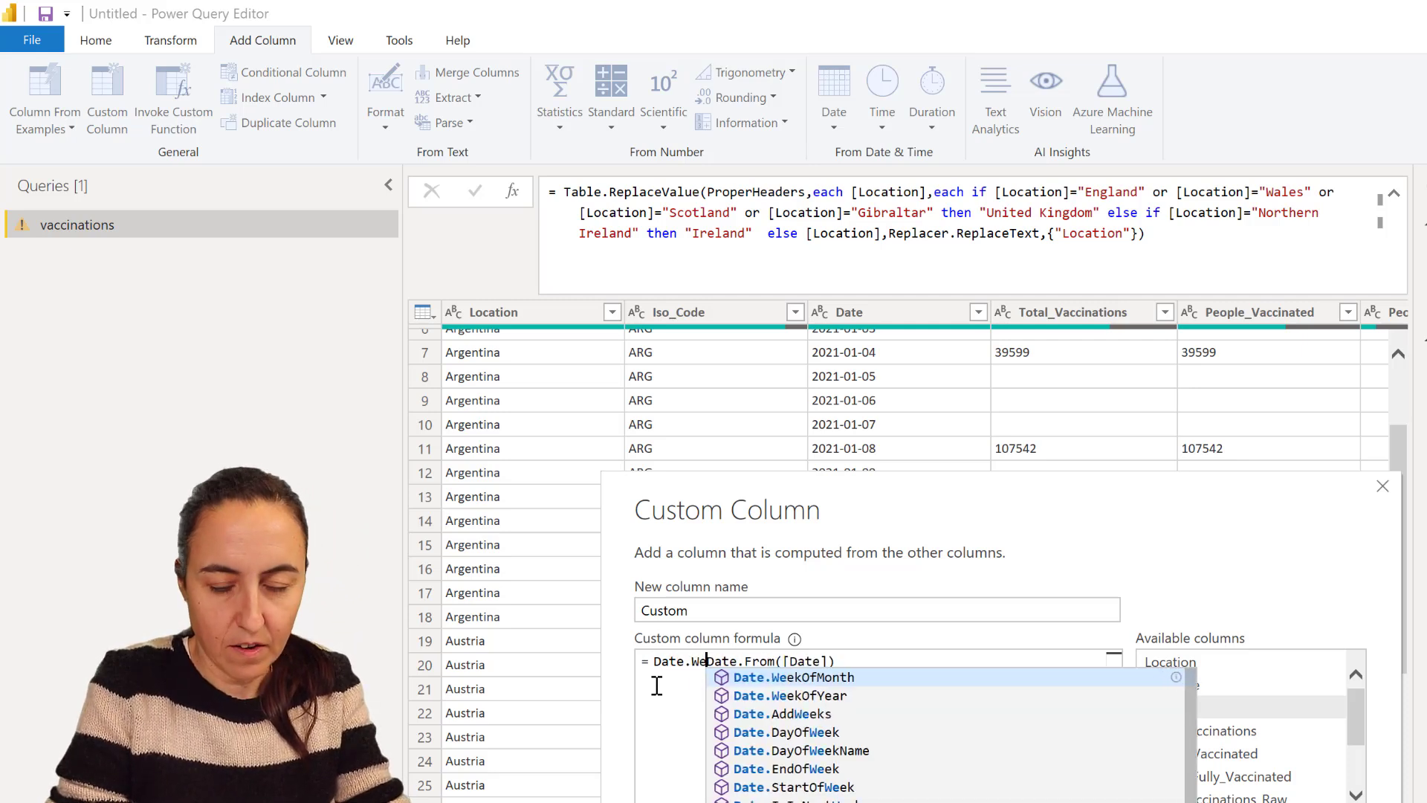
text(o)
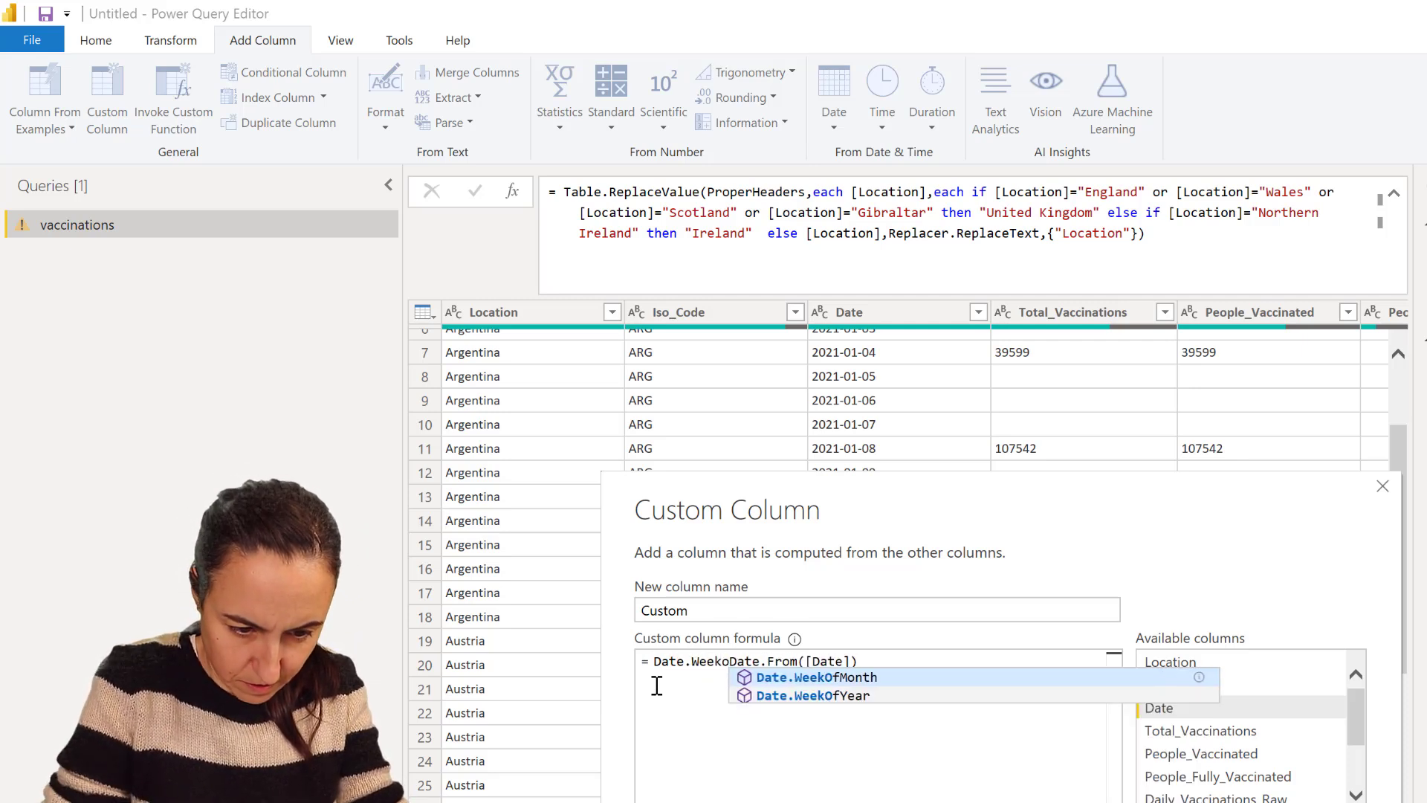
key(Down)
key(Tab)
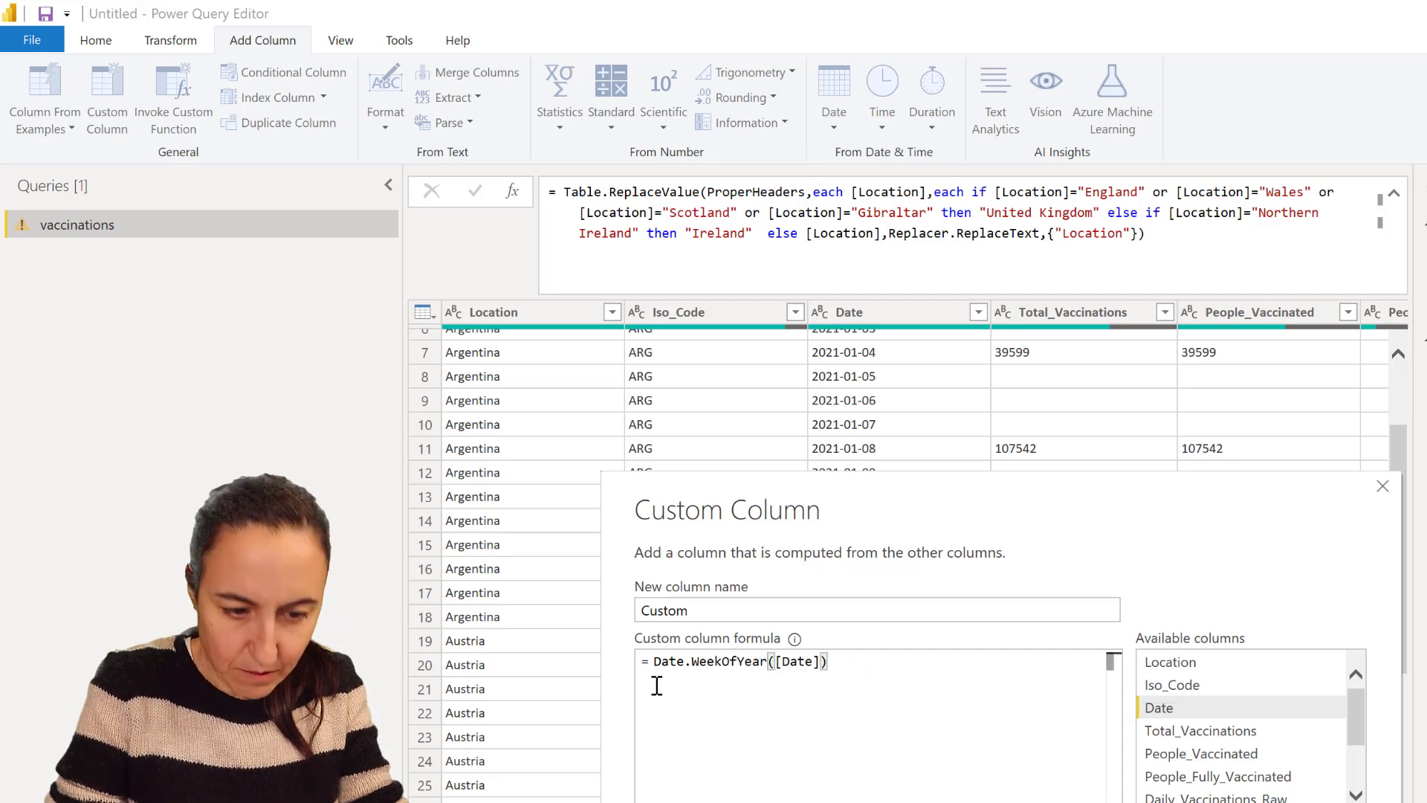
text(()
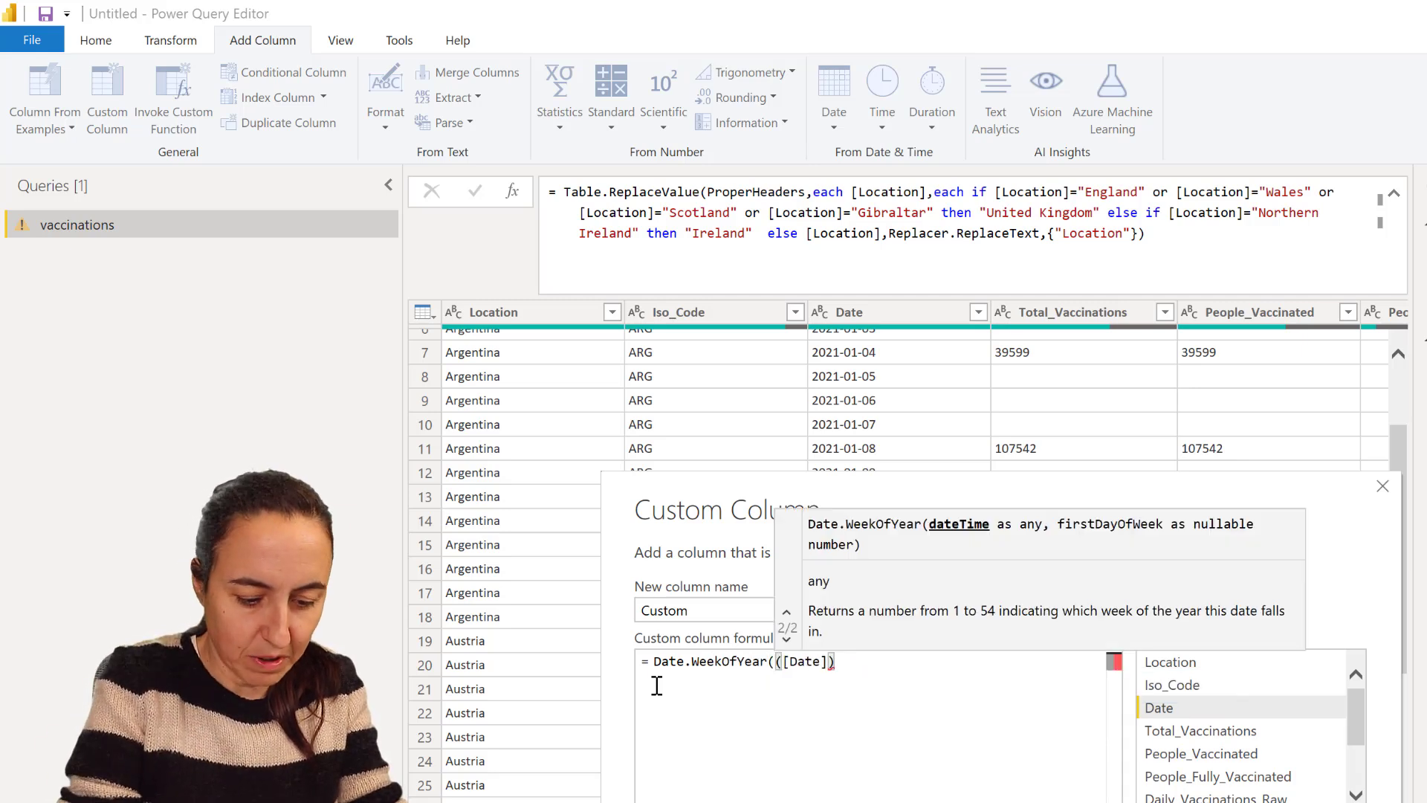
text(Date.)
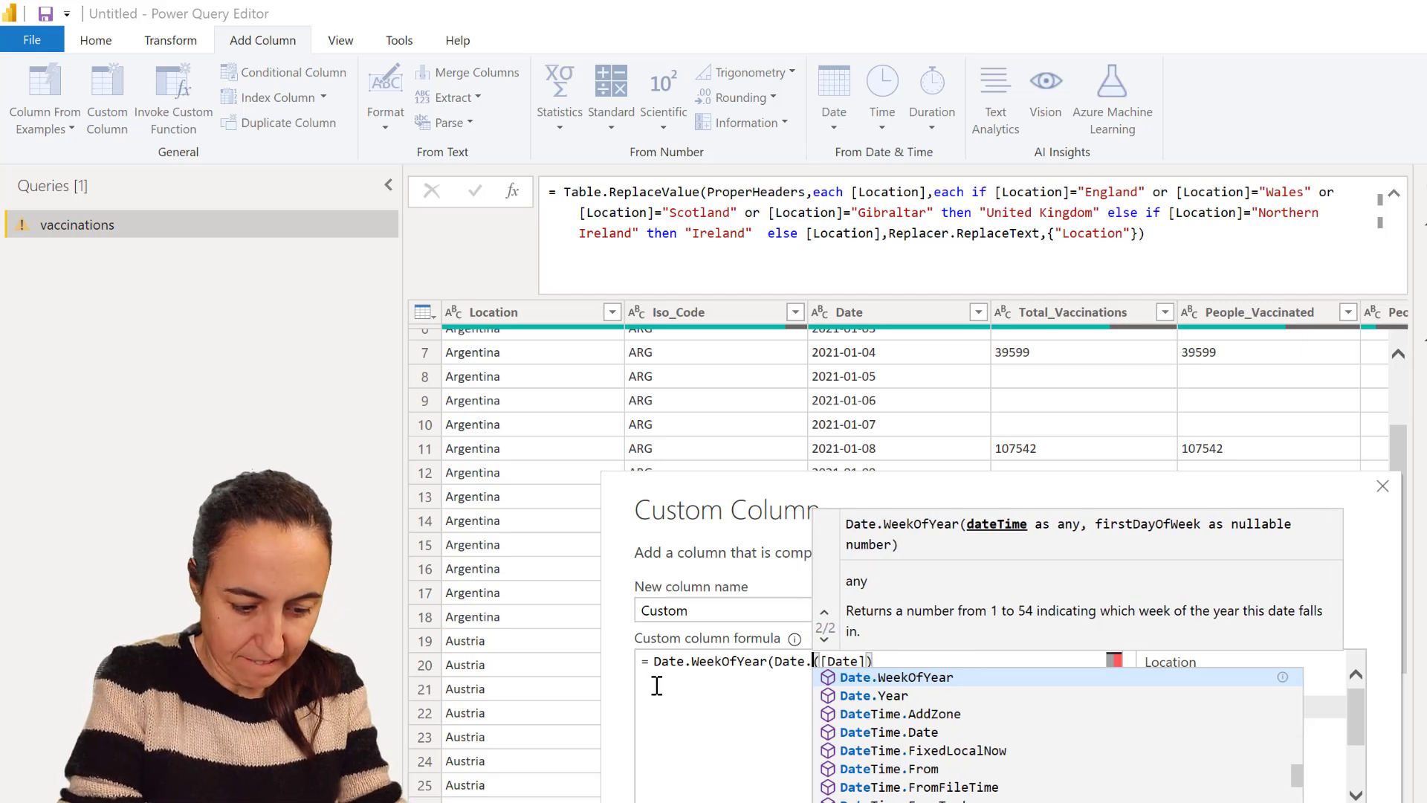
text(From()
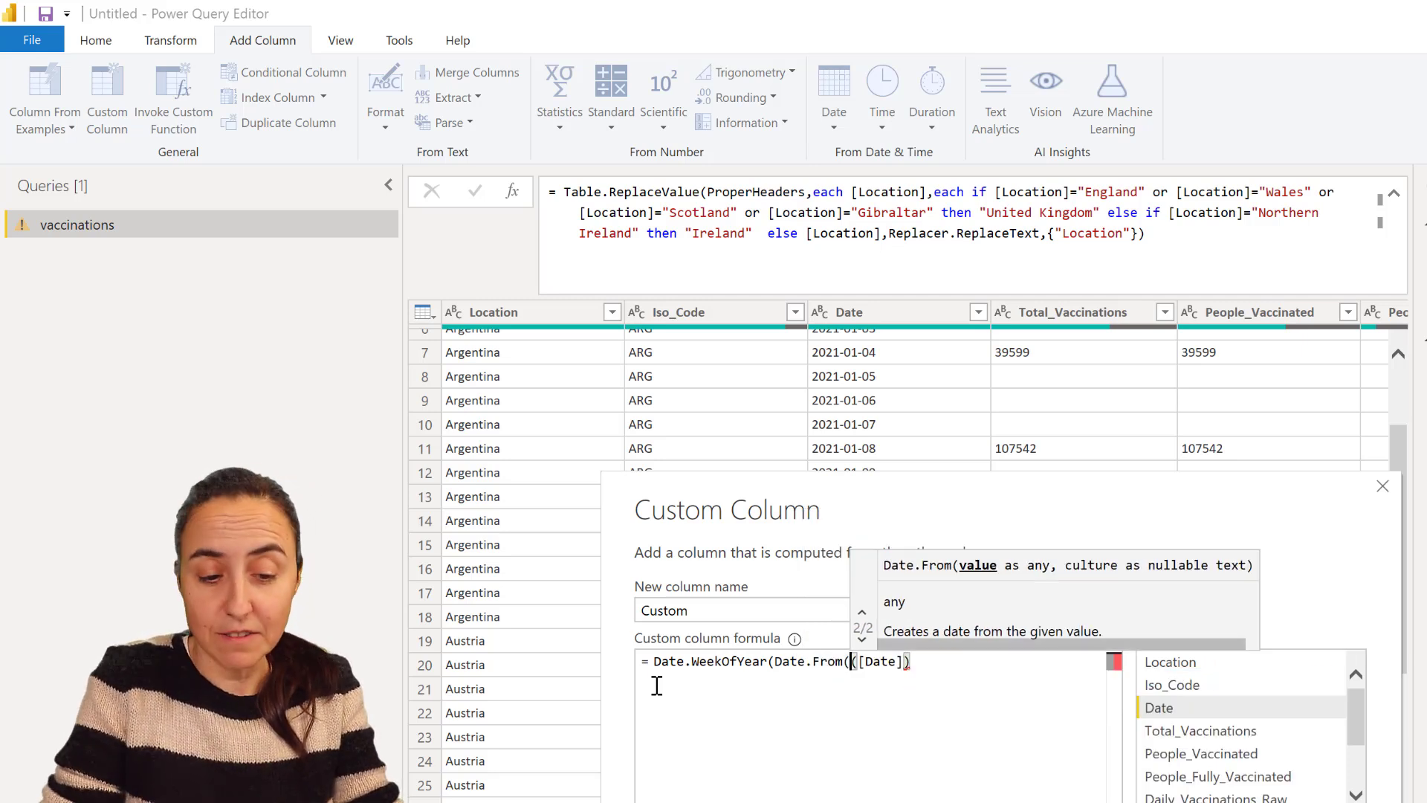
key(BackSpace)
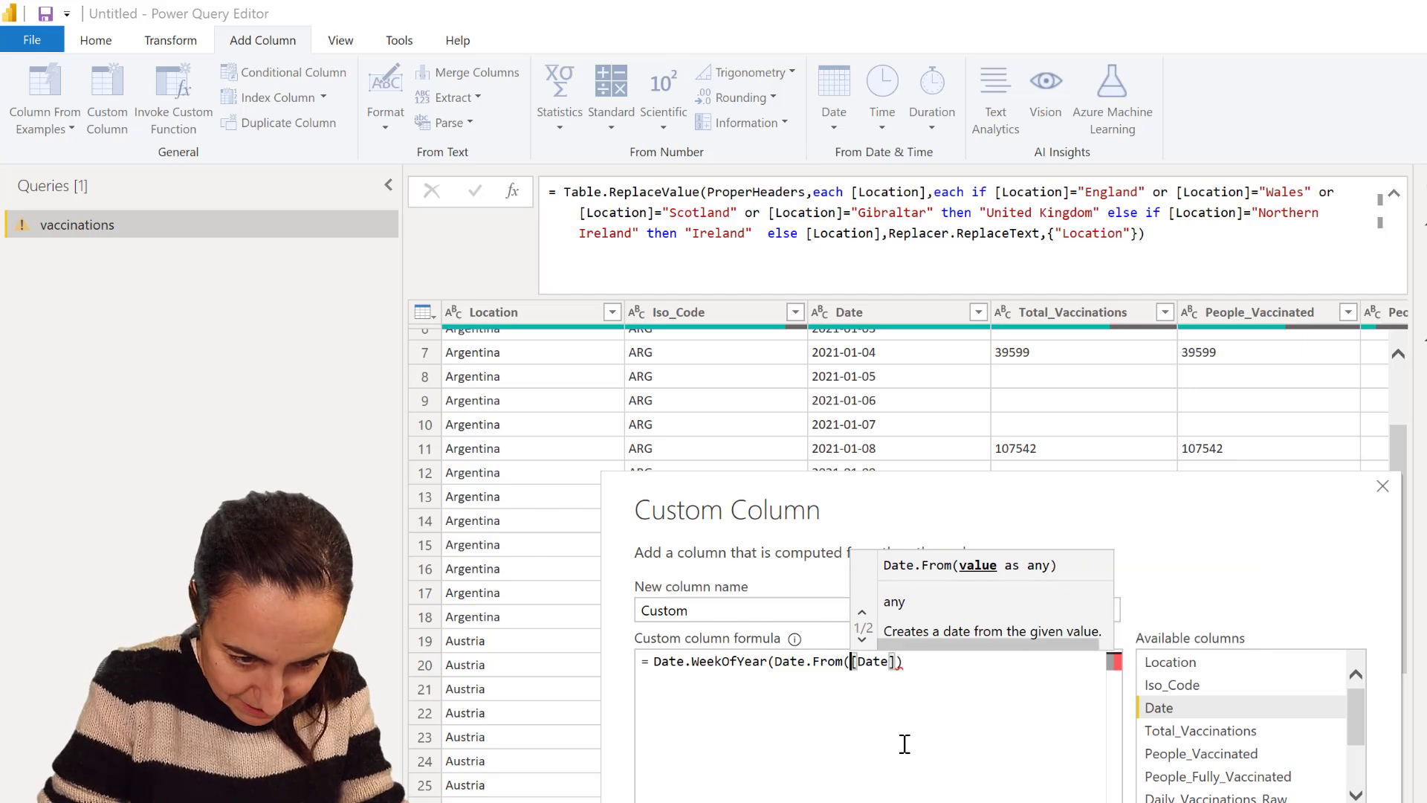
click(936, 672)
text())
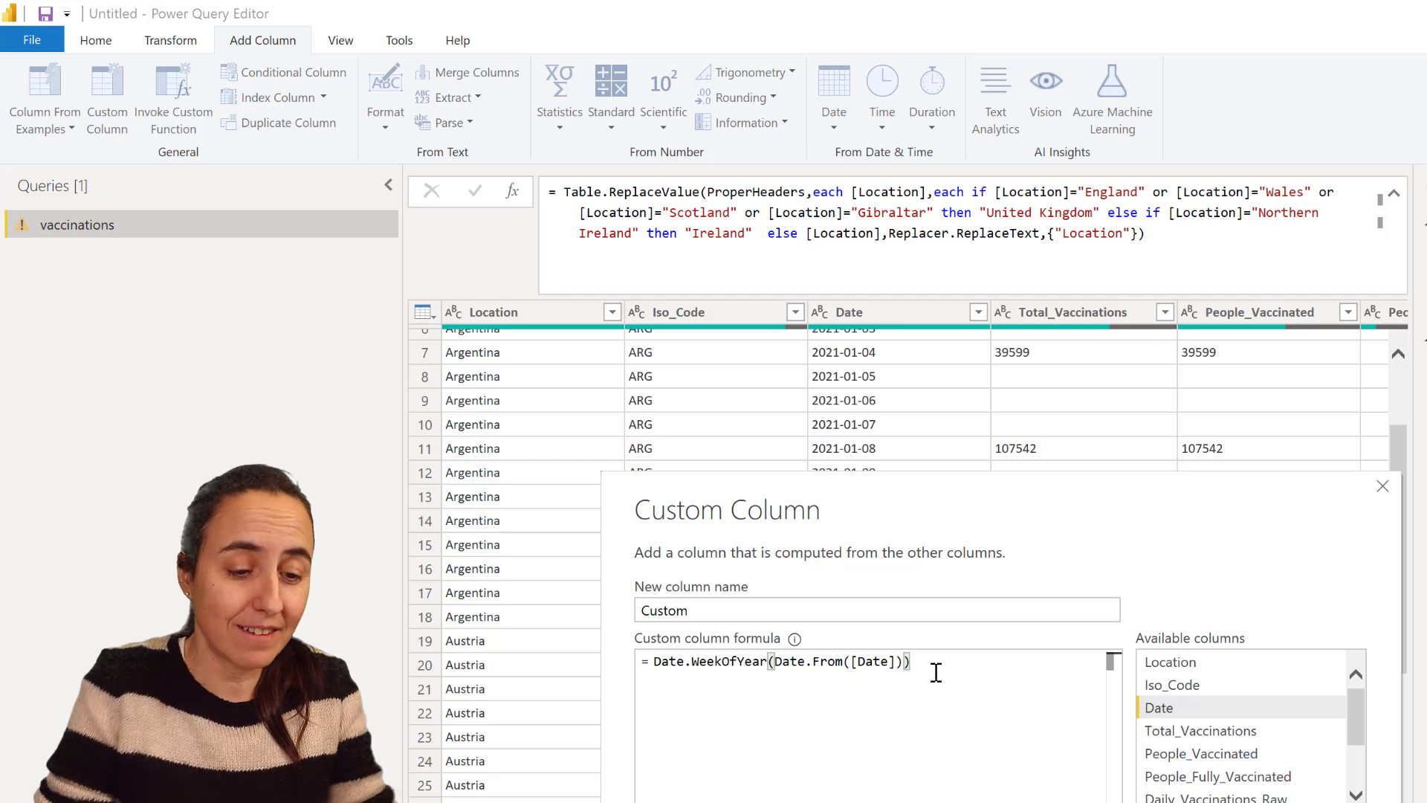
Convert the week number to text by enclosing the whole custom column formula in Text.From.
click(655, 661)
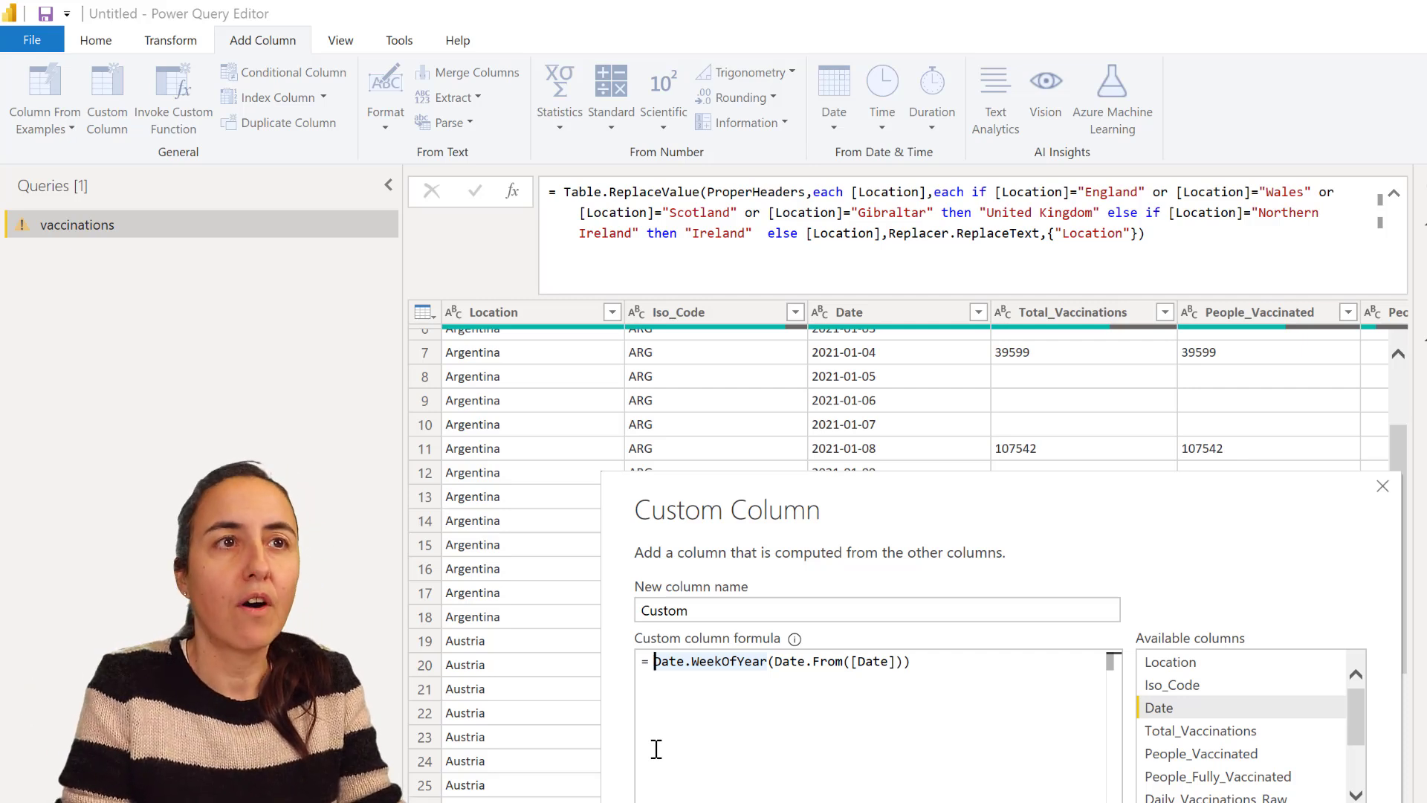
text(Text.)
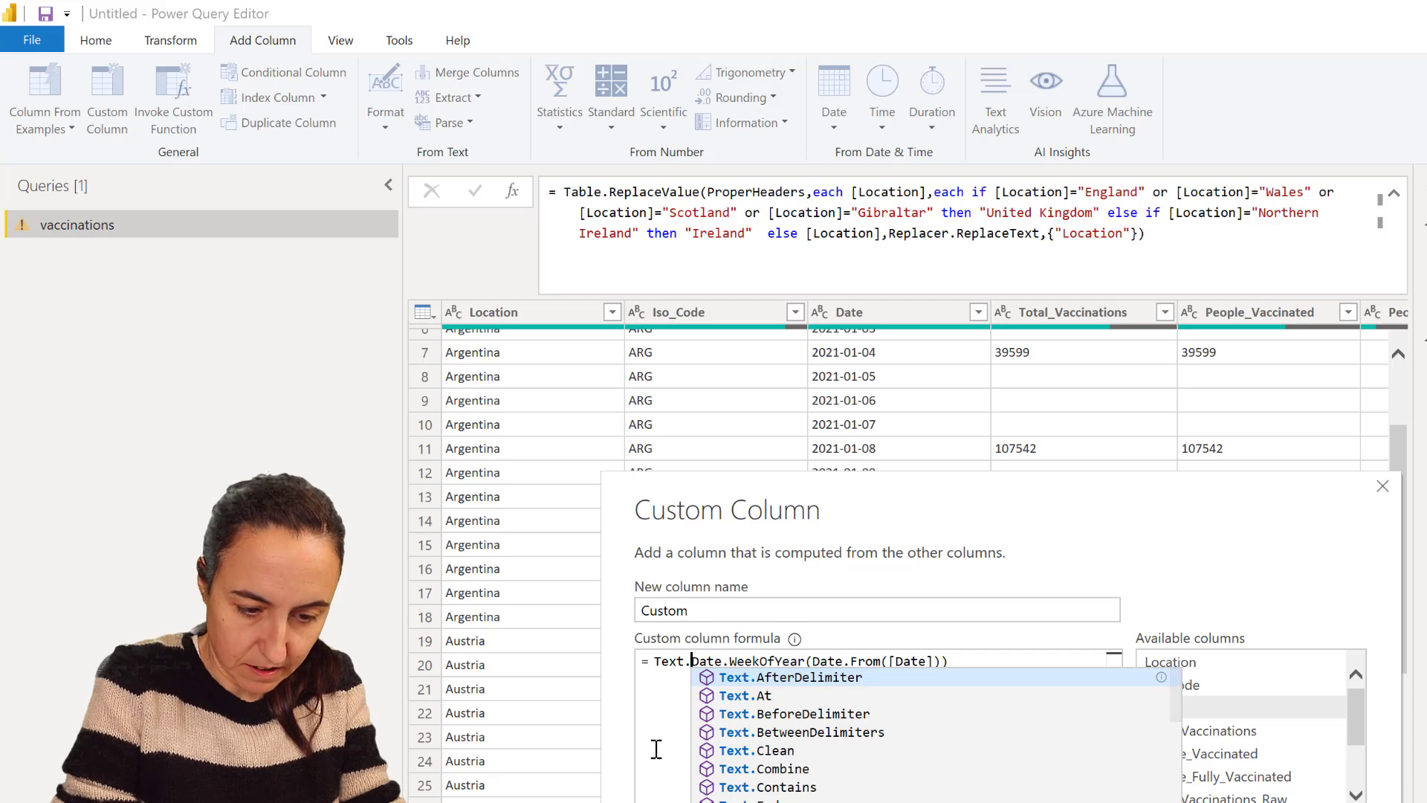
text(From()
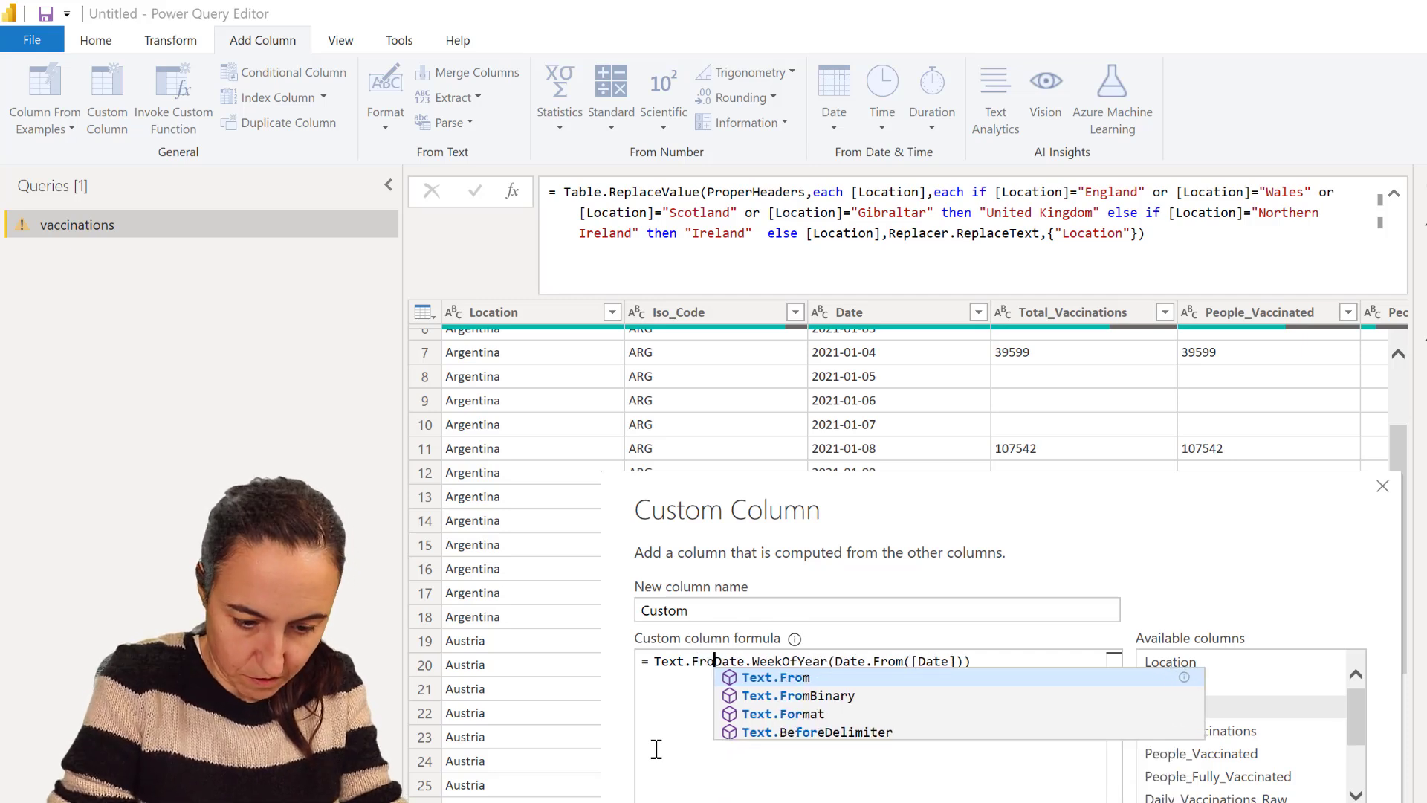
click(1035, 669)
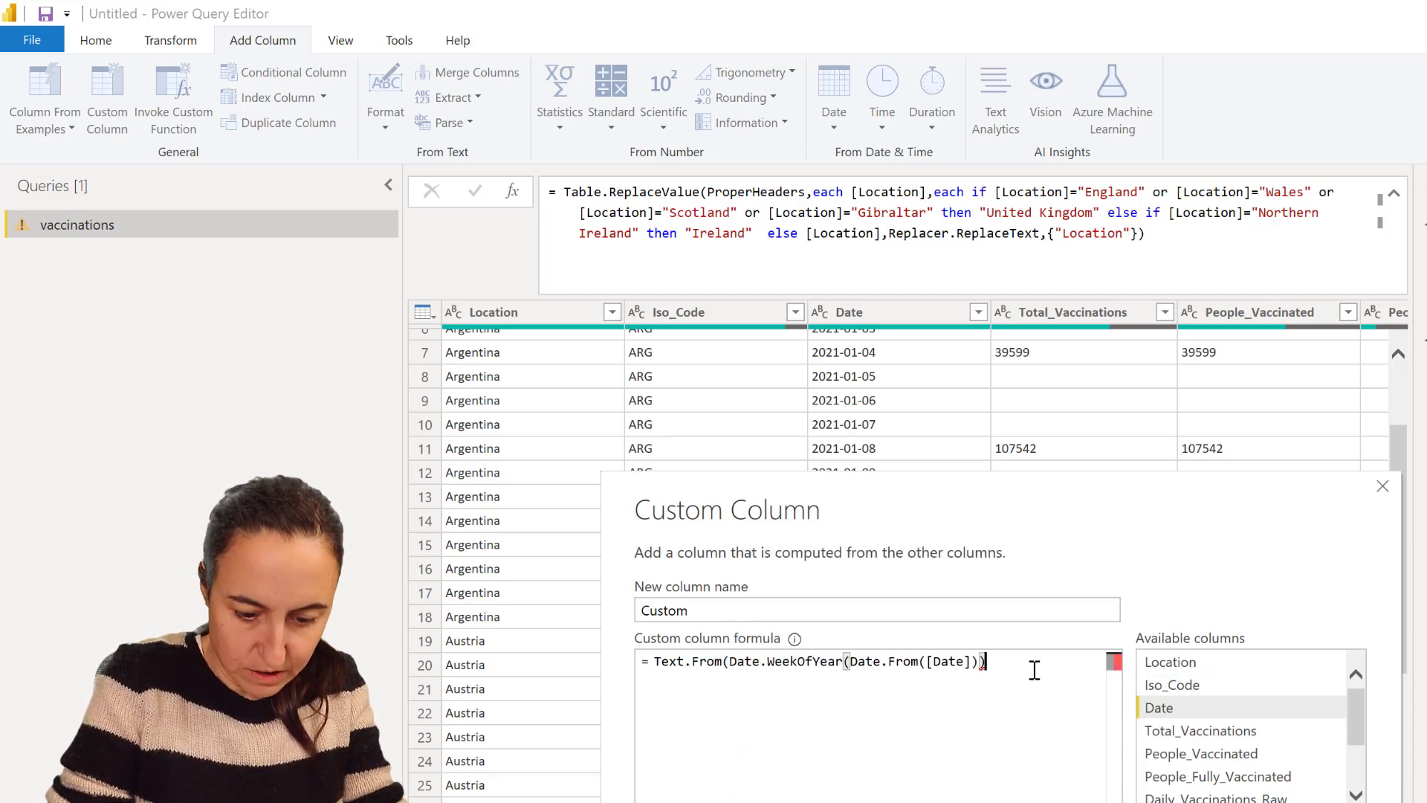
text())
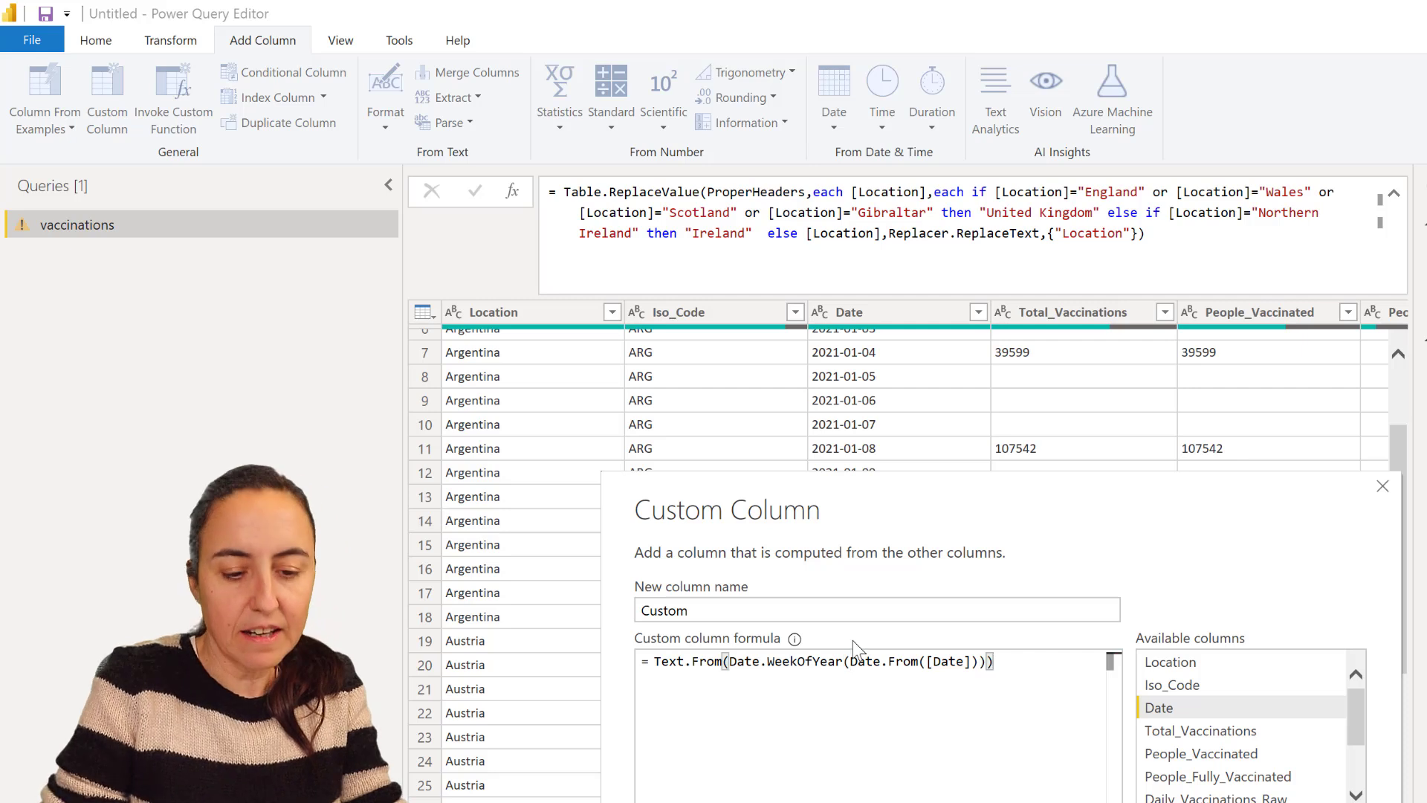
Enclose the week-number formula in Text.PadStart, keeping Text.From around the Date.WeekOfYear conversion as its text argument.
click(660, 664)
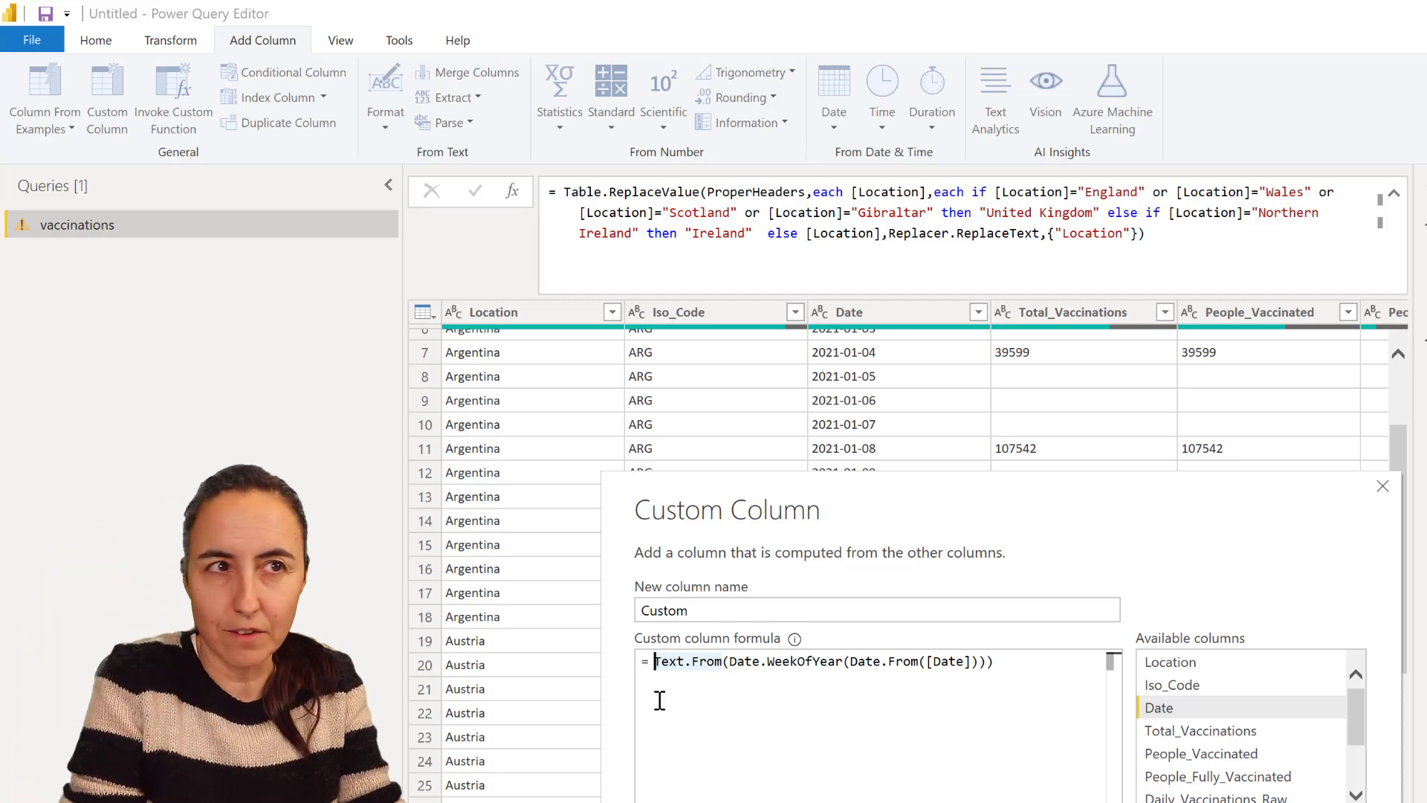
text(Text.Pa)
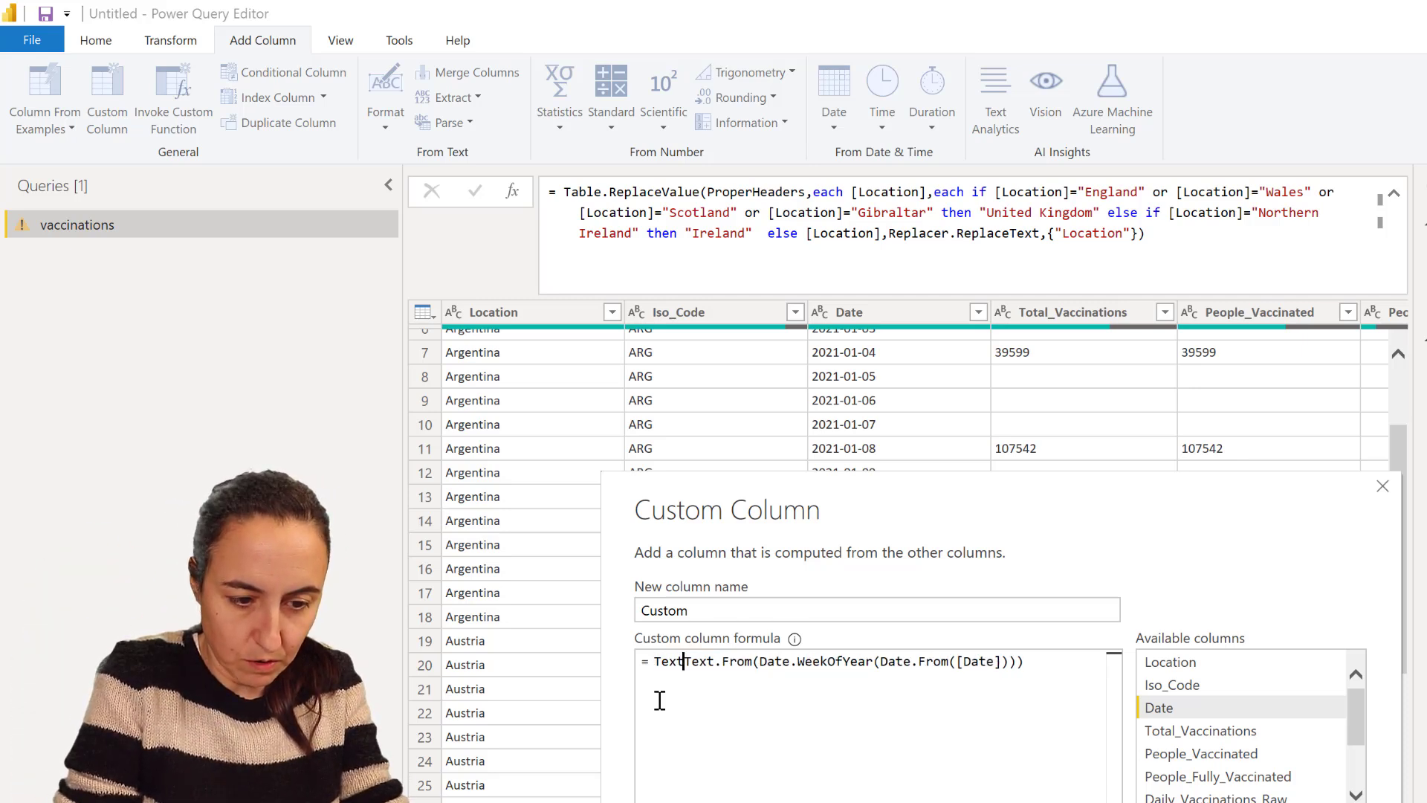
text(dStart)
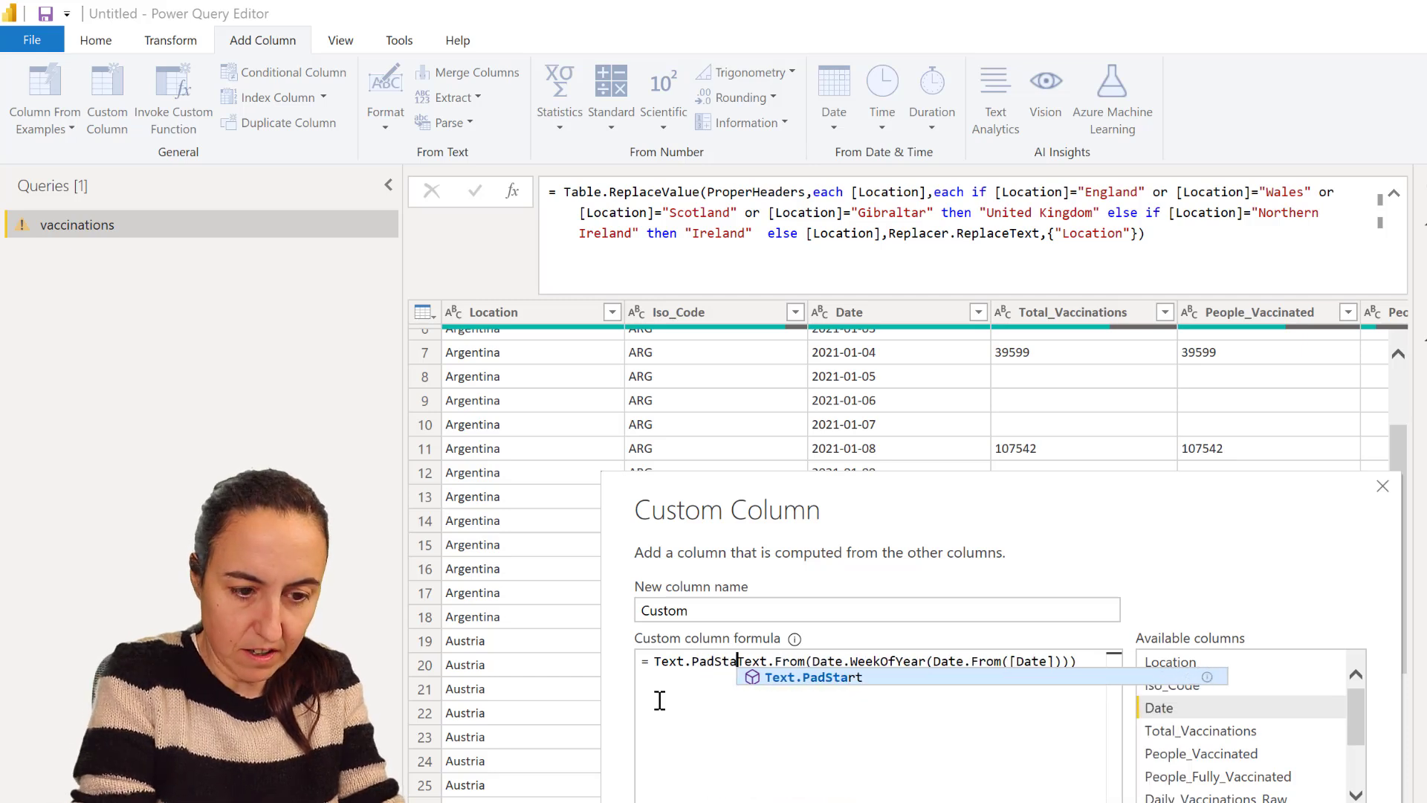
key(Tab)
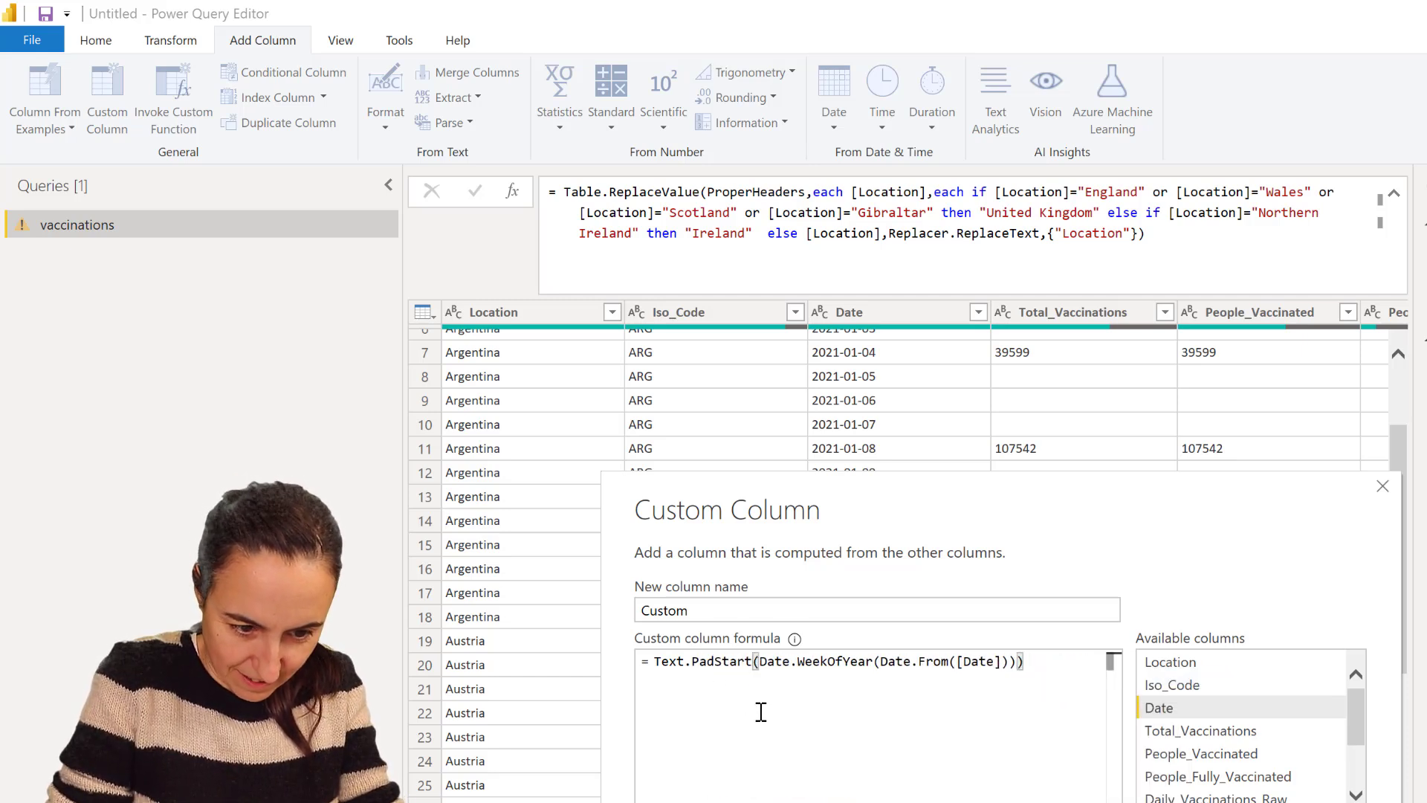
text(T)
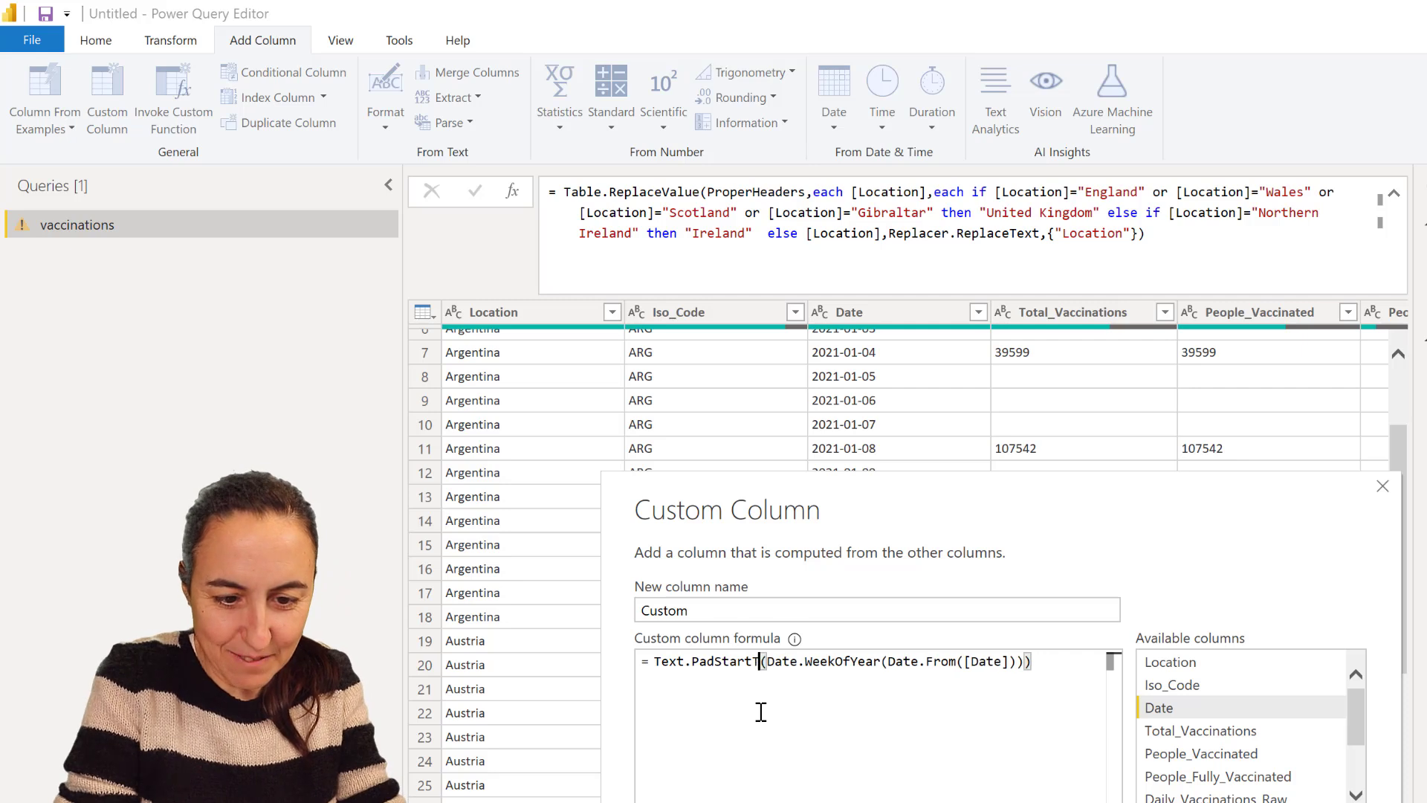
key(BackSpace)
text(()
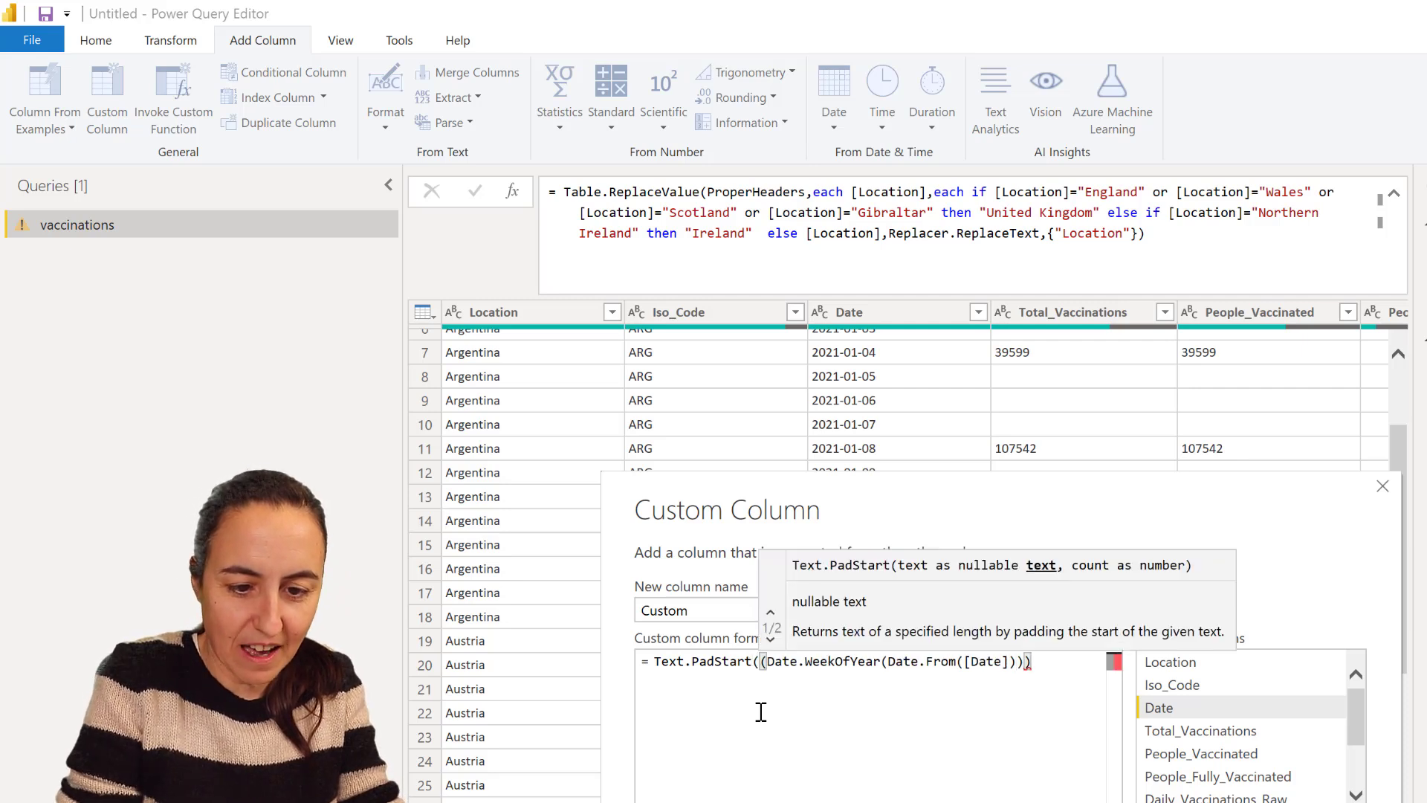
text(Text.)
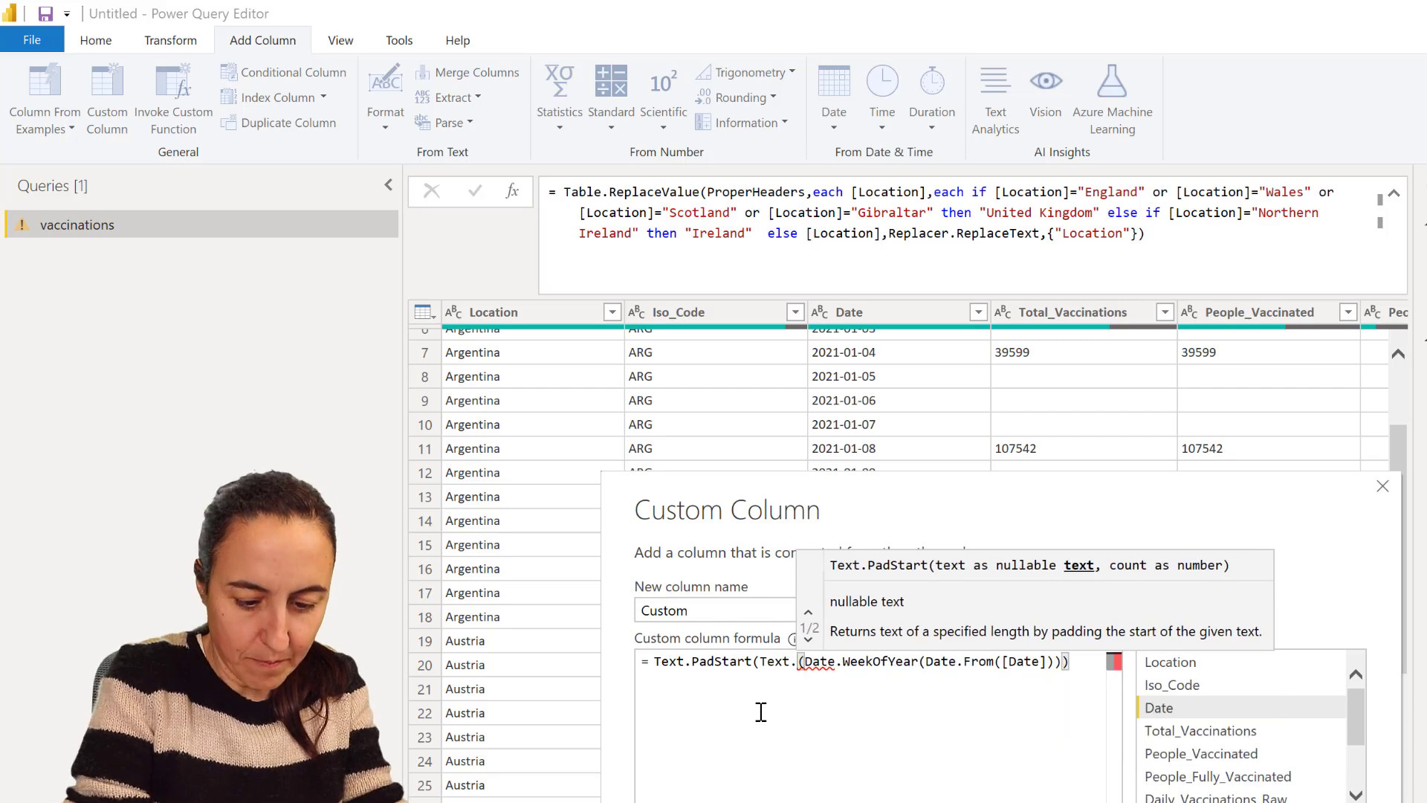
text(From()
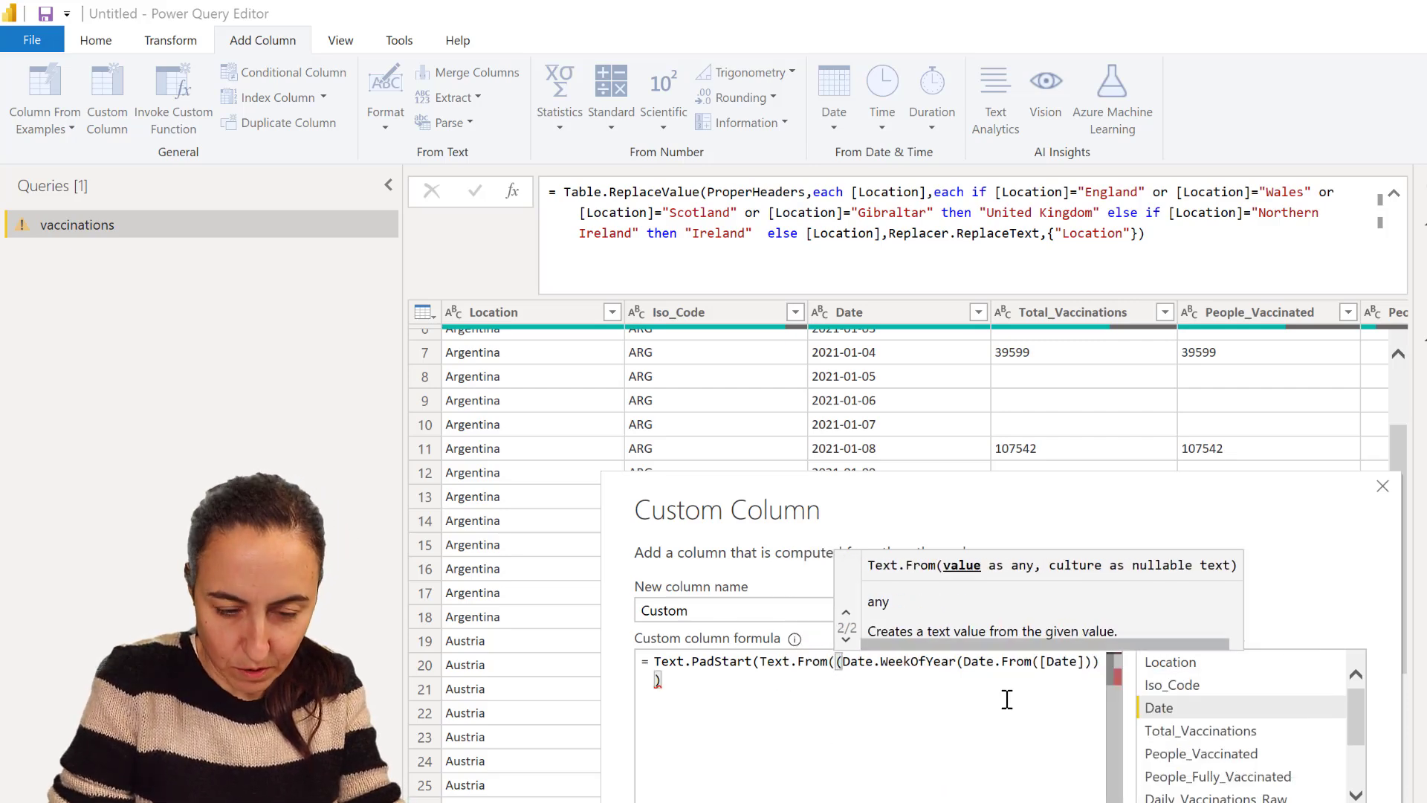
Give Text.PadStart a length of 2 and "0" as the padding character at the end of the formula.
click(688, 683)
text(,)
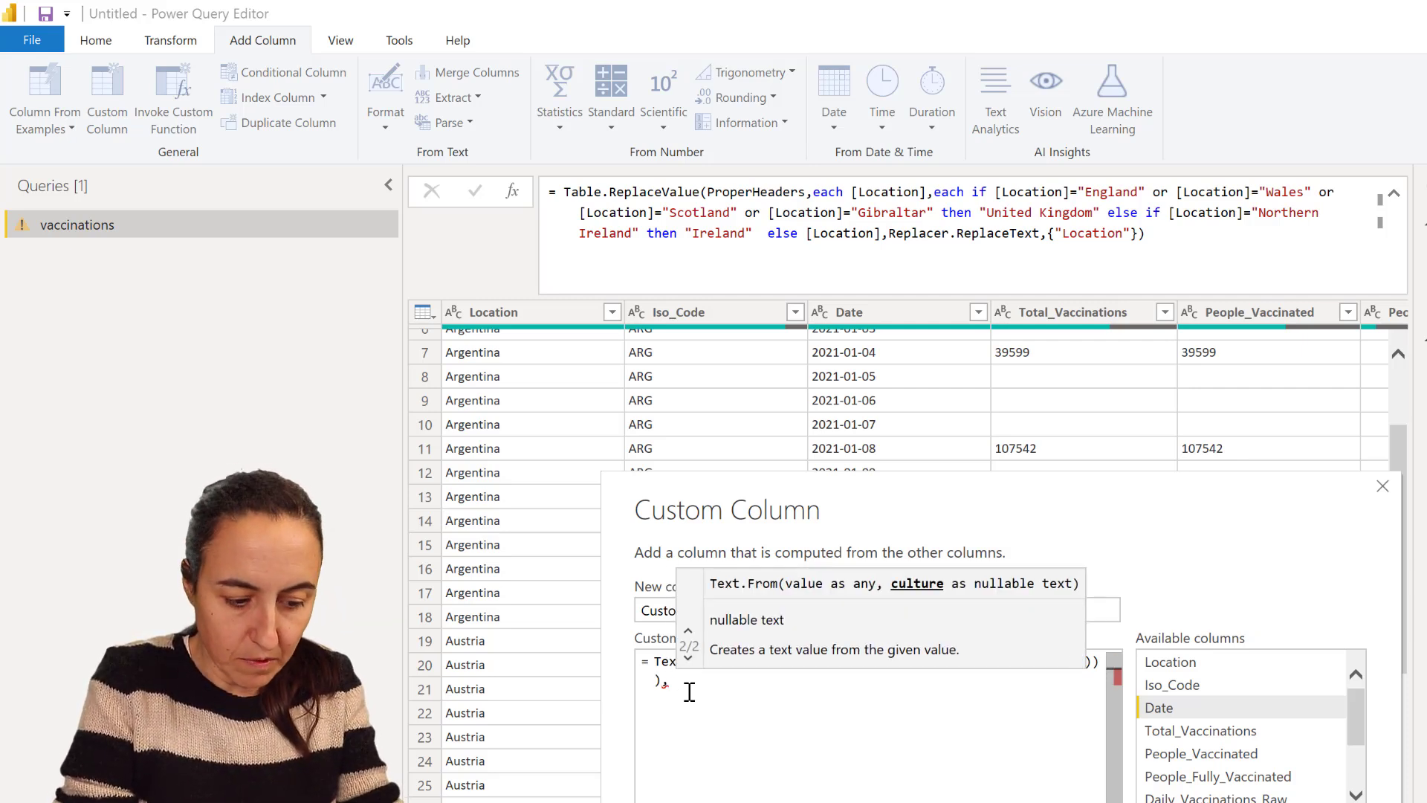
text( 2)
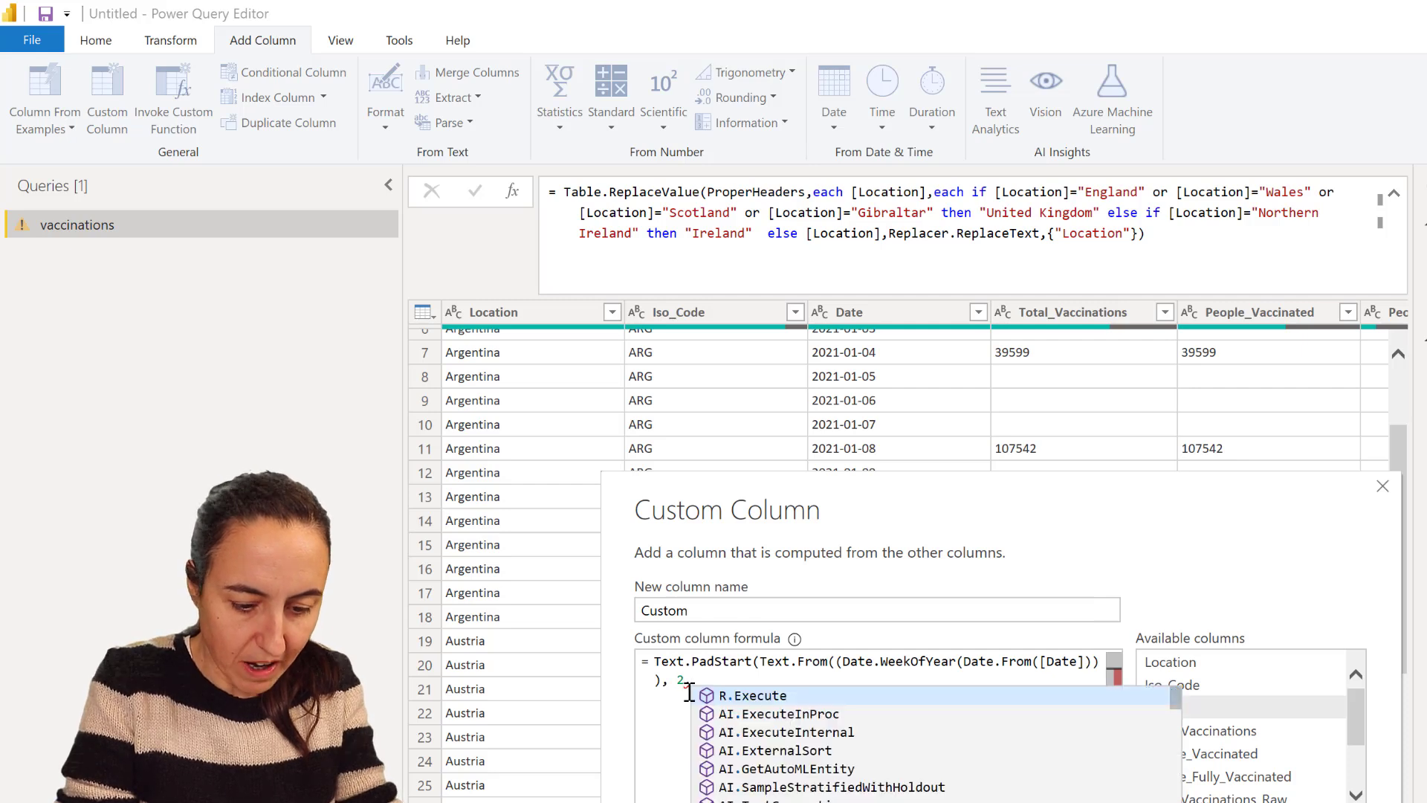
text(,"0)
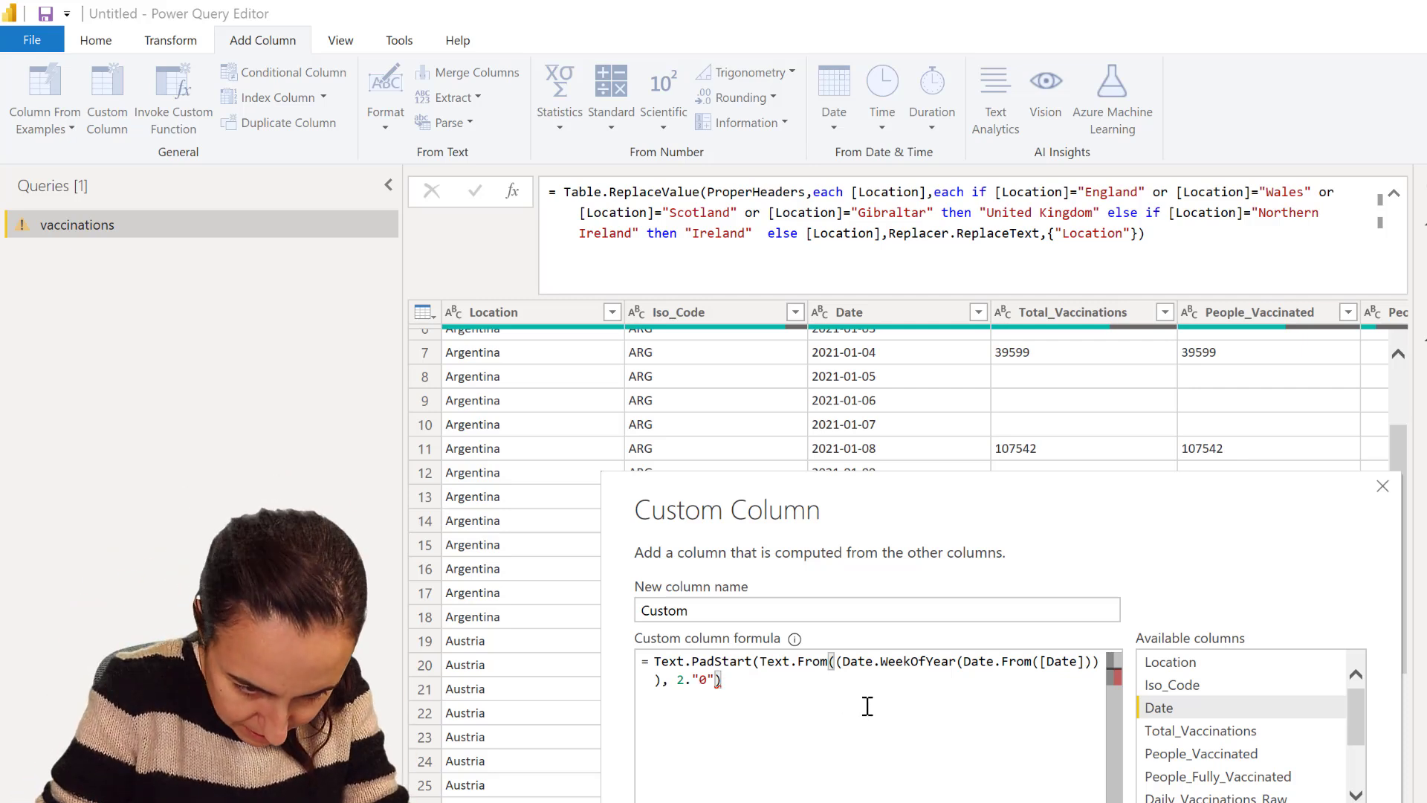
Remove the extra opening parenthesis after Text.From, separate 2 and "0" with a comma, and create the custom column.
click(837, 663)
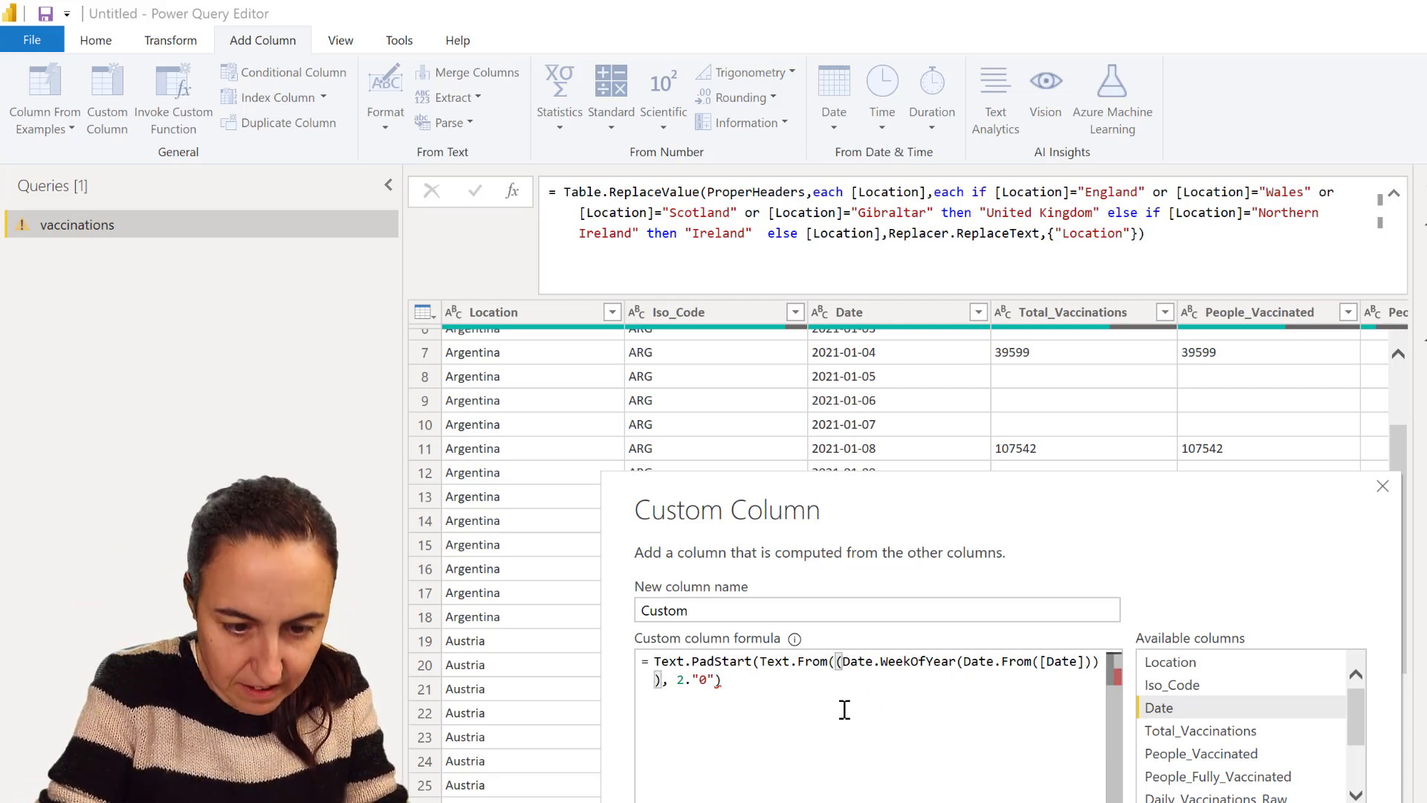
key(BackSpace)
click(736, 695)
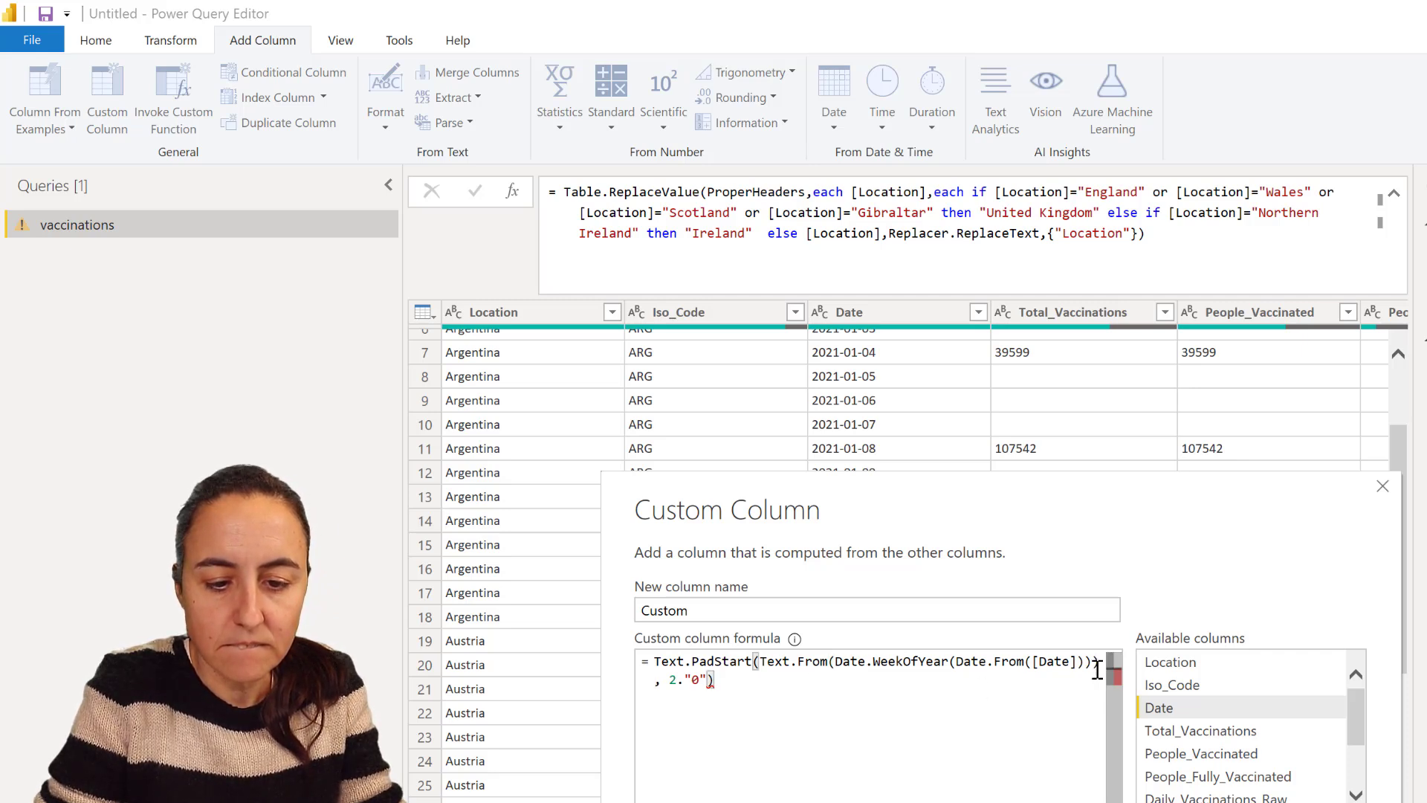
click(682, 679)
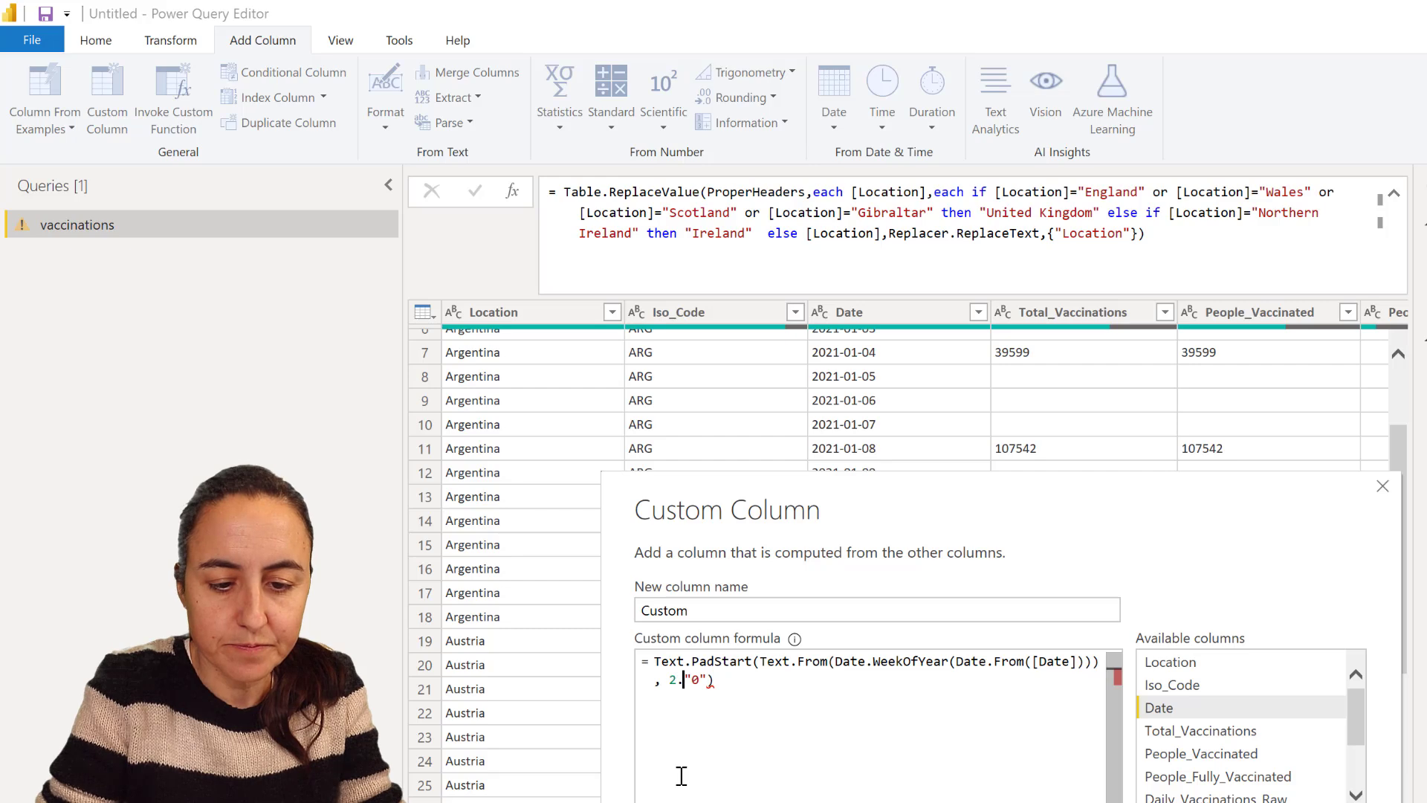
key(BackSpace)
text(,)
click(751, 708)
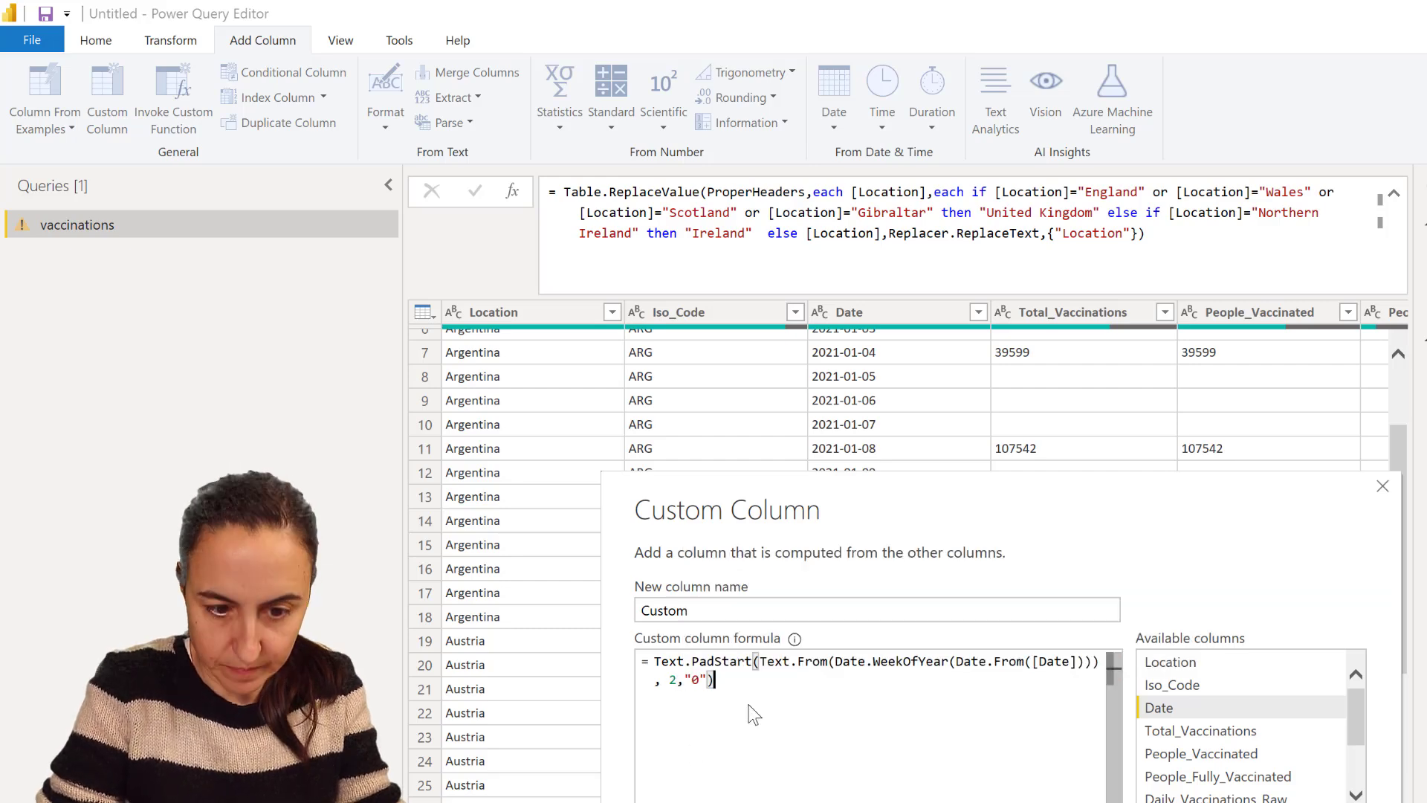
key(Return)
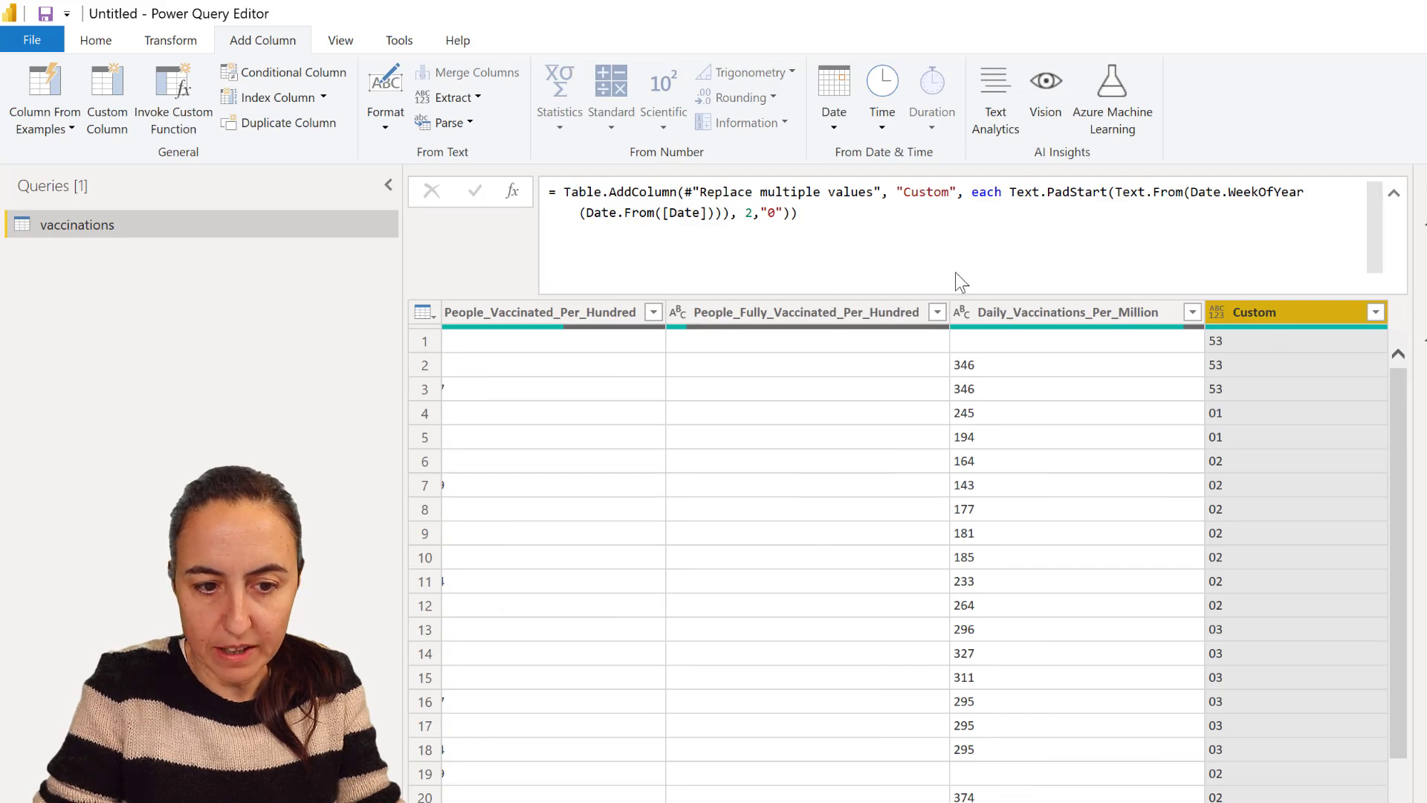
Rename the new padded week-number column to Week within its Table.AddColumn formula.
double_click(930, 191)
text(Week)
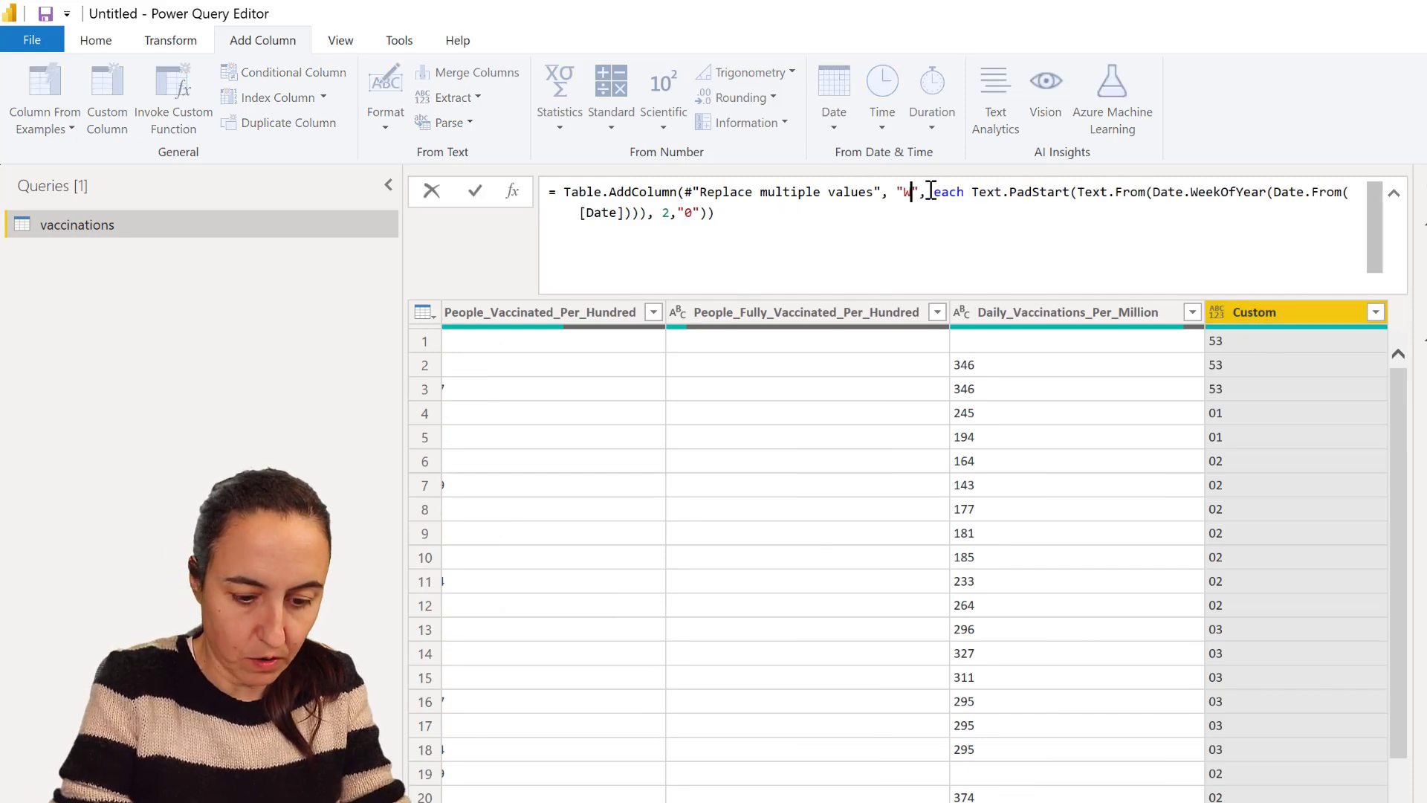
key(Return)
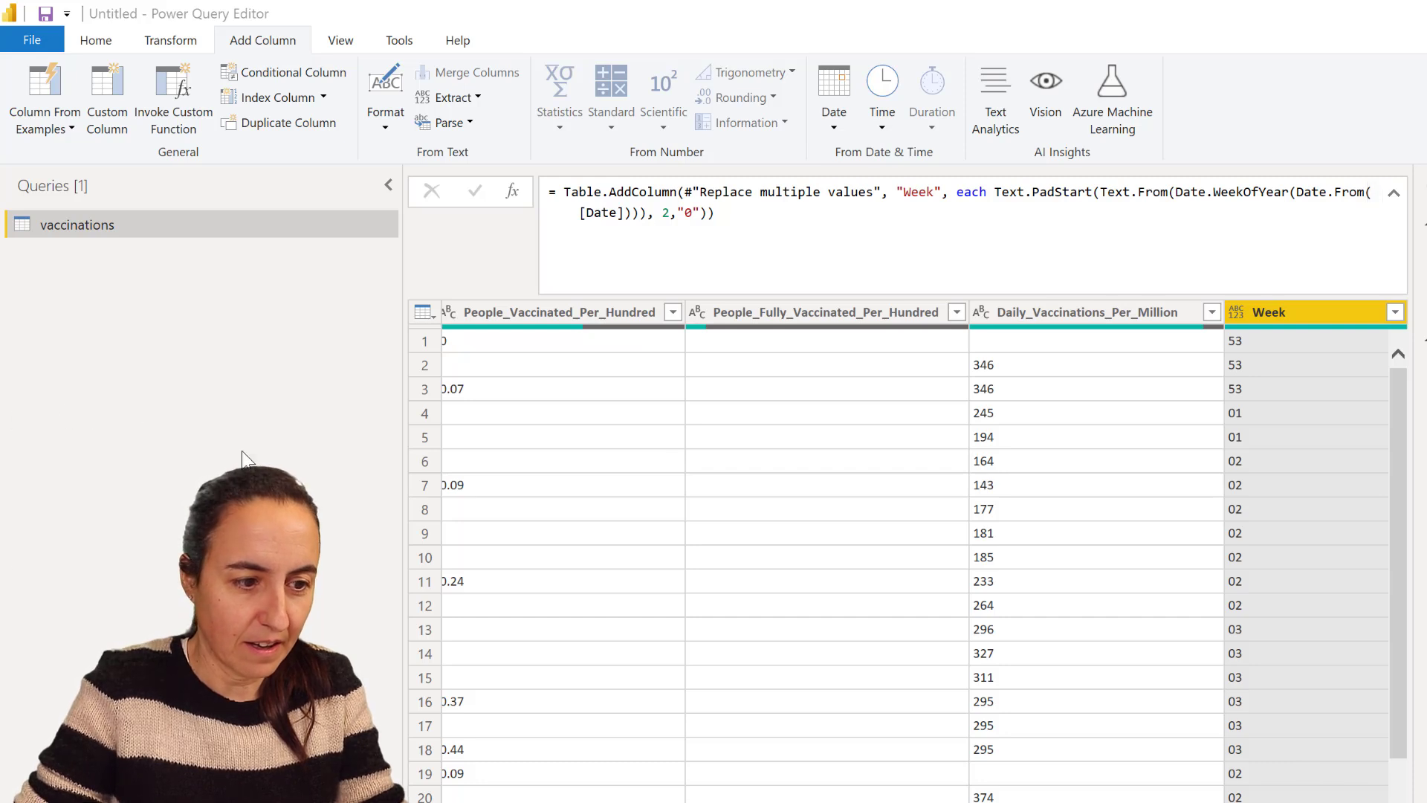
Set up a custom column named Sort Week with Text.From(Date.Year(Date.From([Date])))& followed by Text.PadStart(Text.From(Date.WeekOfYear(Date.From([Date]))),2,"0") on a new line.
click(117, 91)
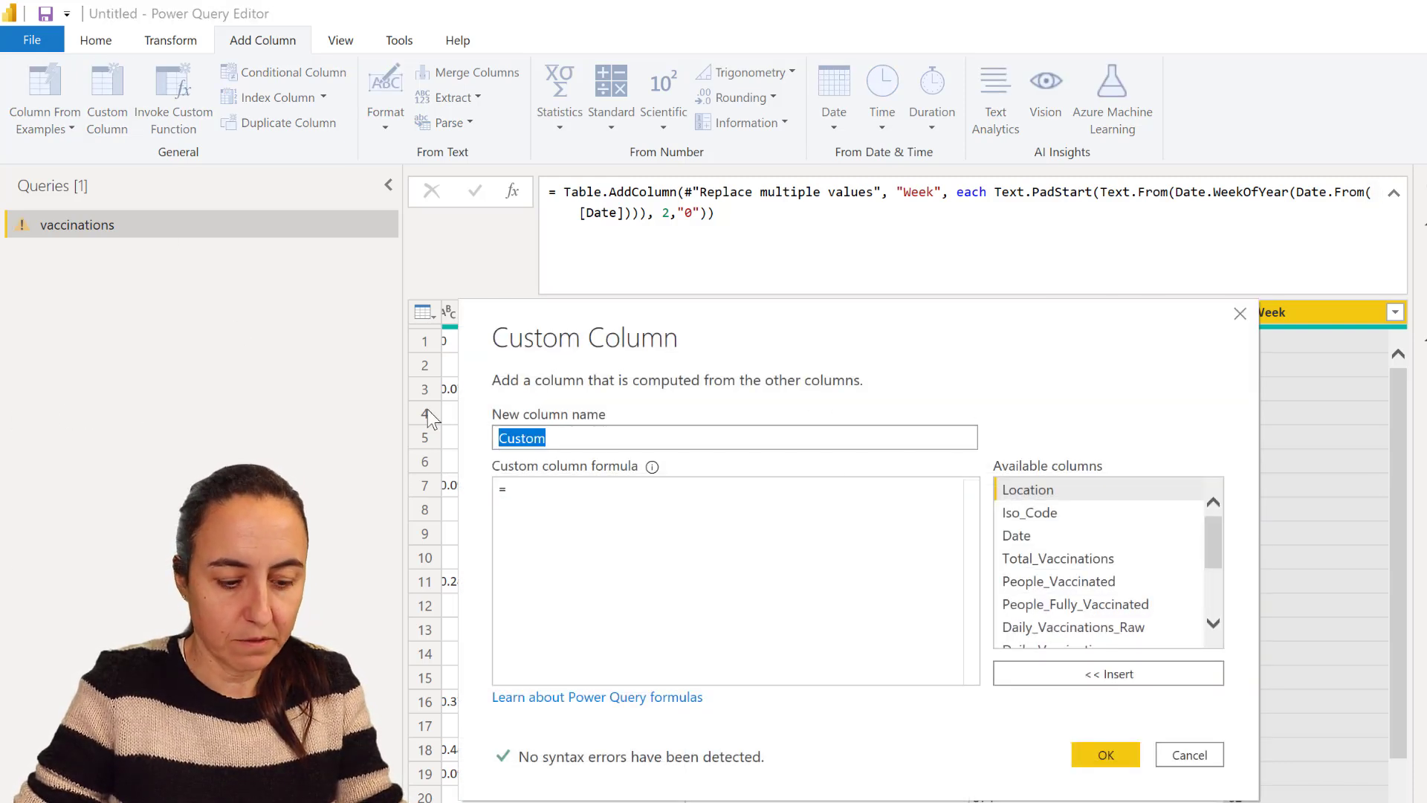
text(Sort Week)
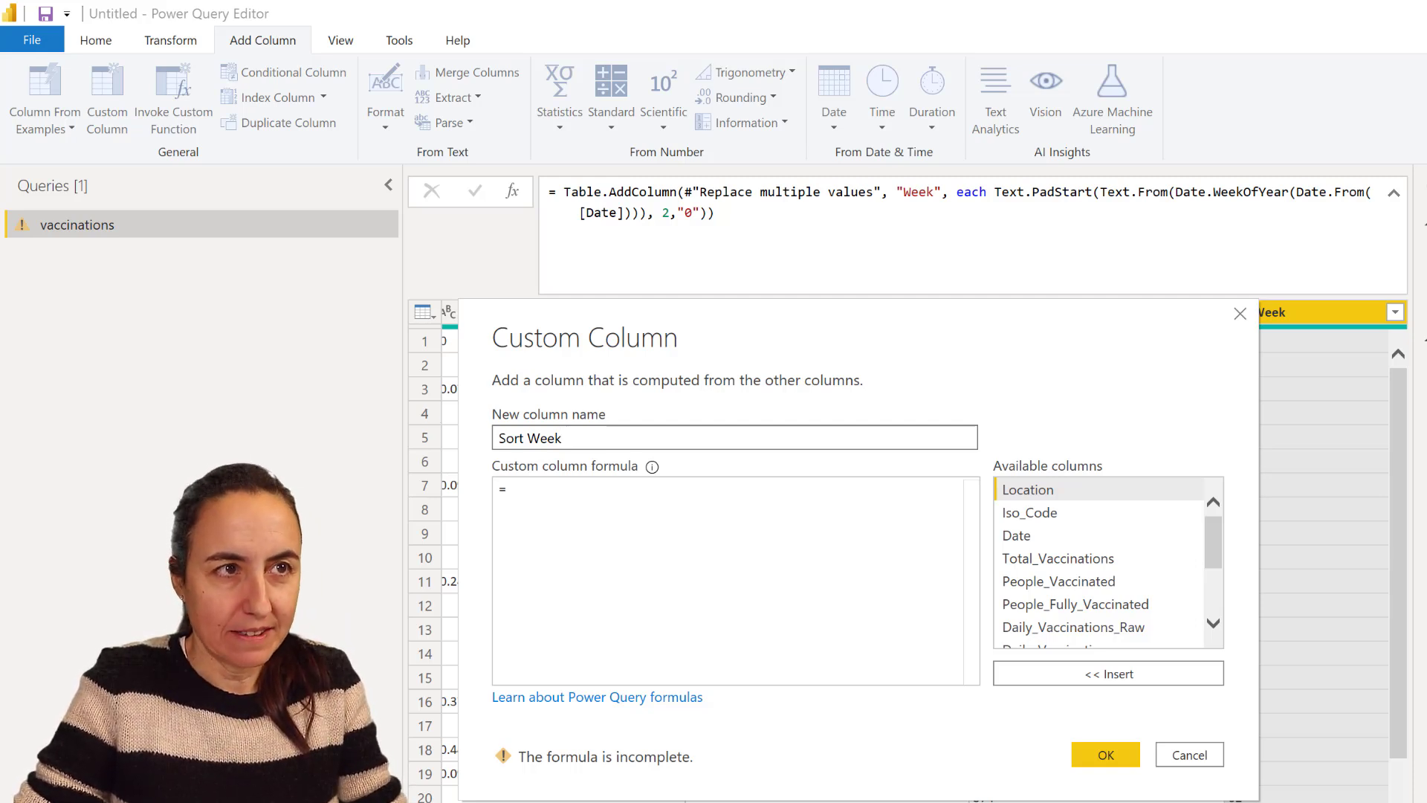
click(657, 509)
key(ctrl+v)
key(BackSpace)
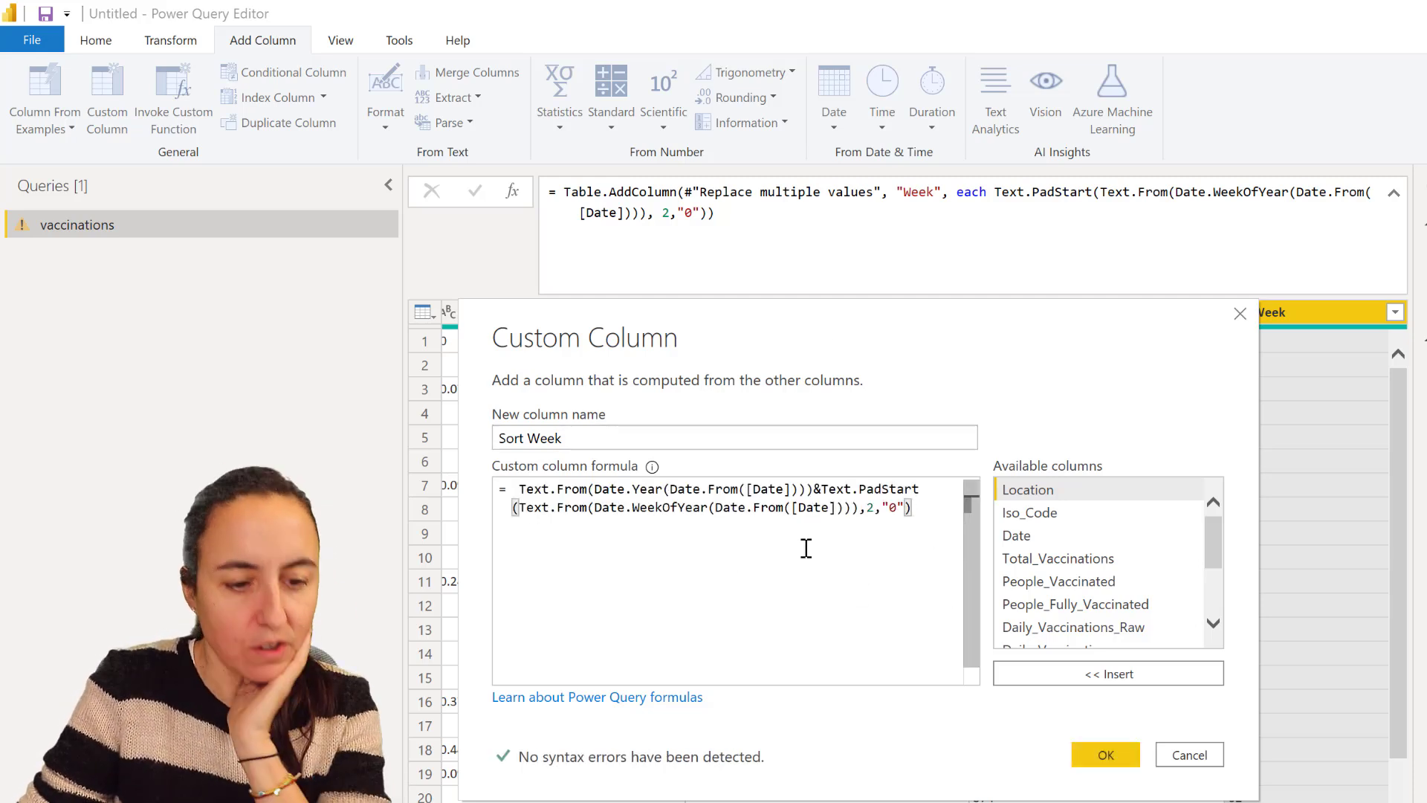
click(825, 491)
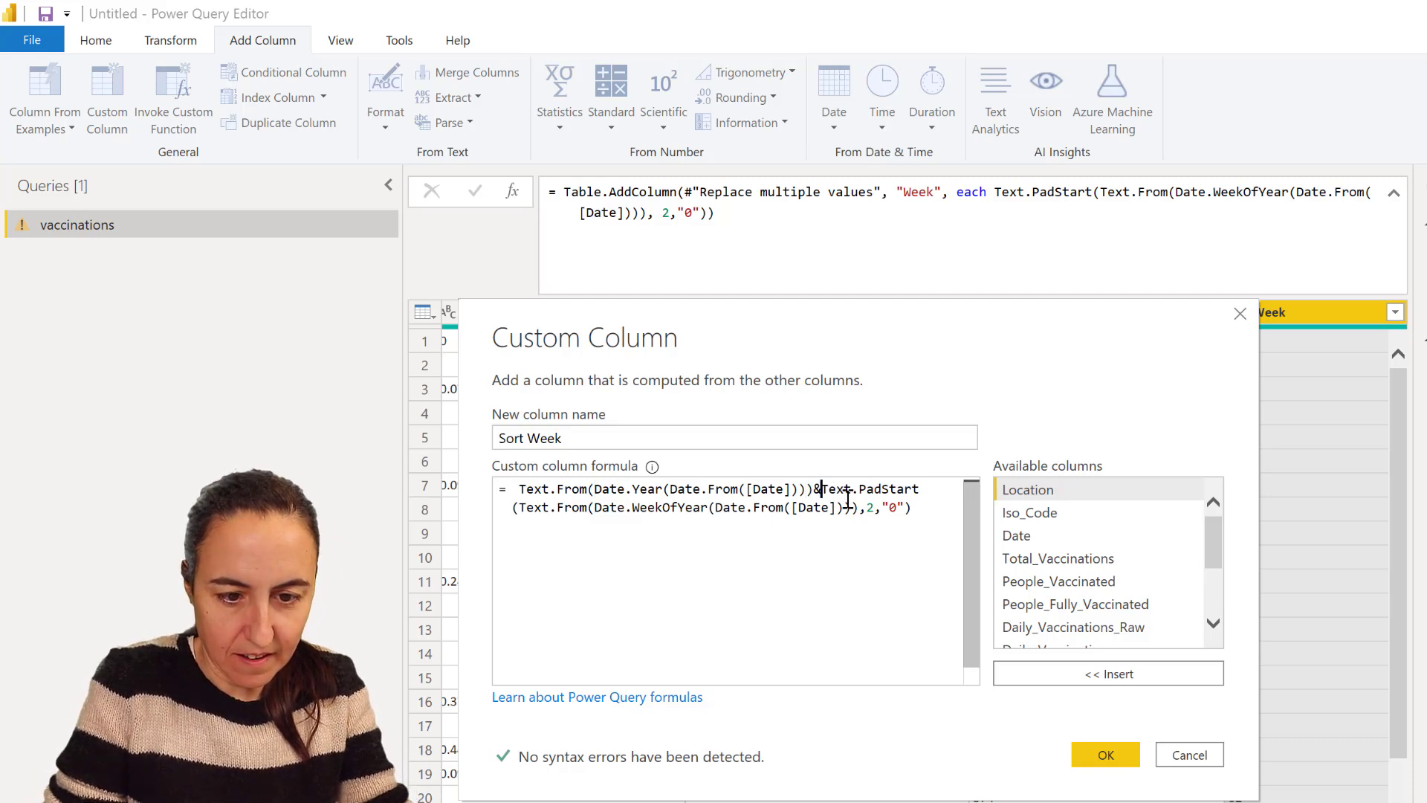
key(Return)
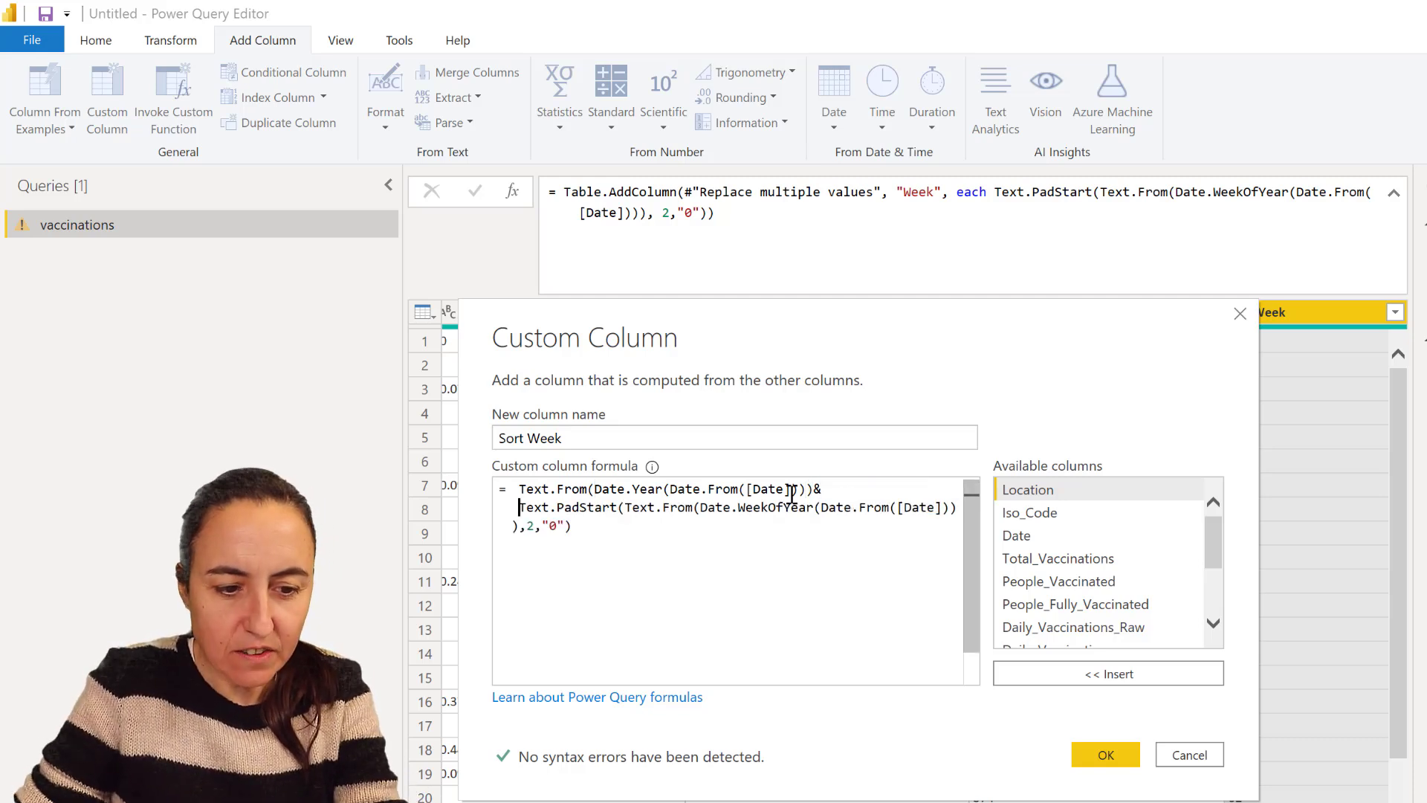
Review the year conversion in the Sort Week formula and add the column to the table.
click(766, 489)
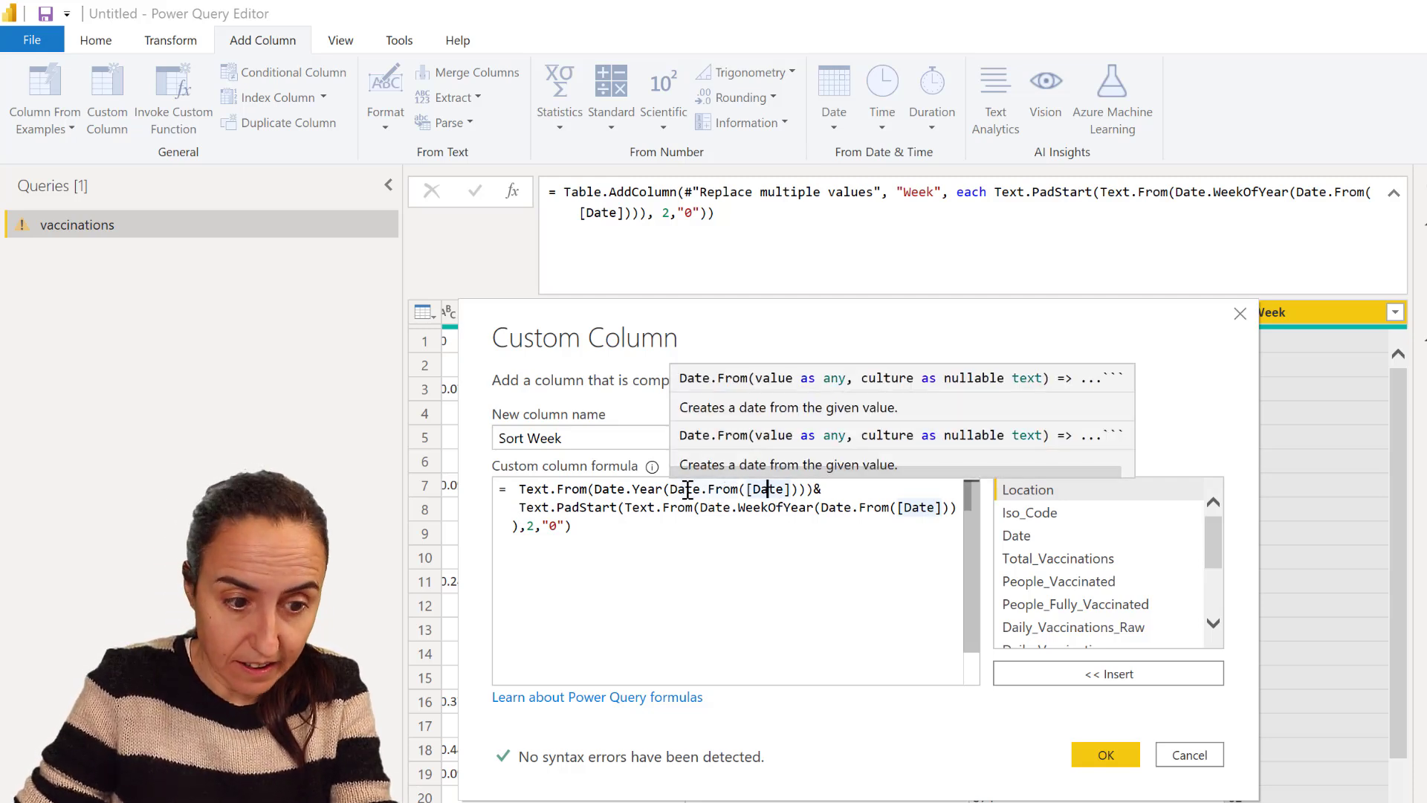
click(629, 489)
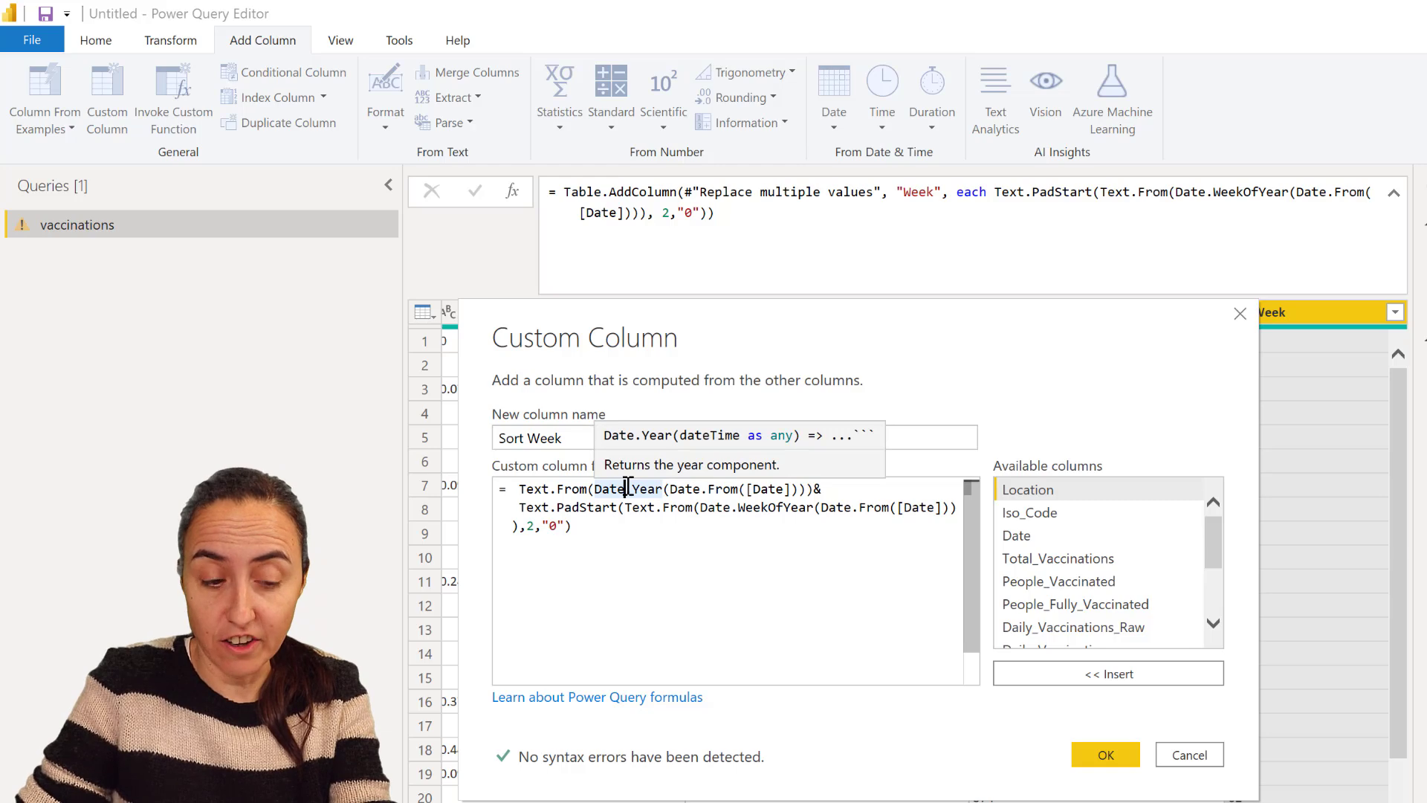
click(557, 488)
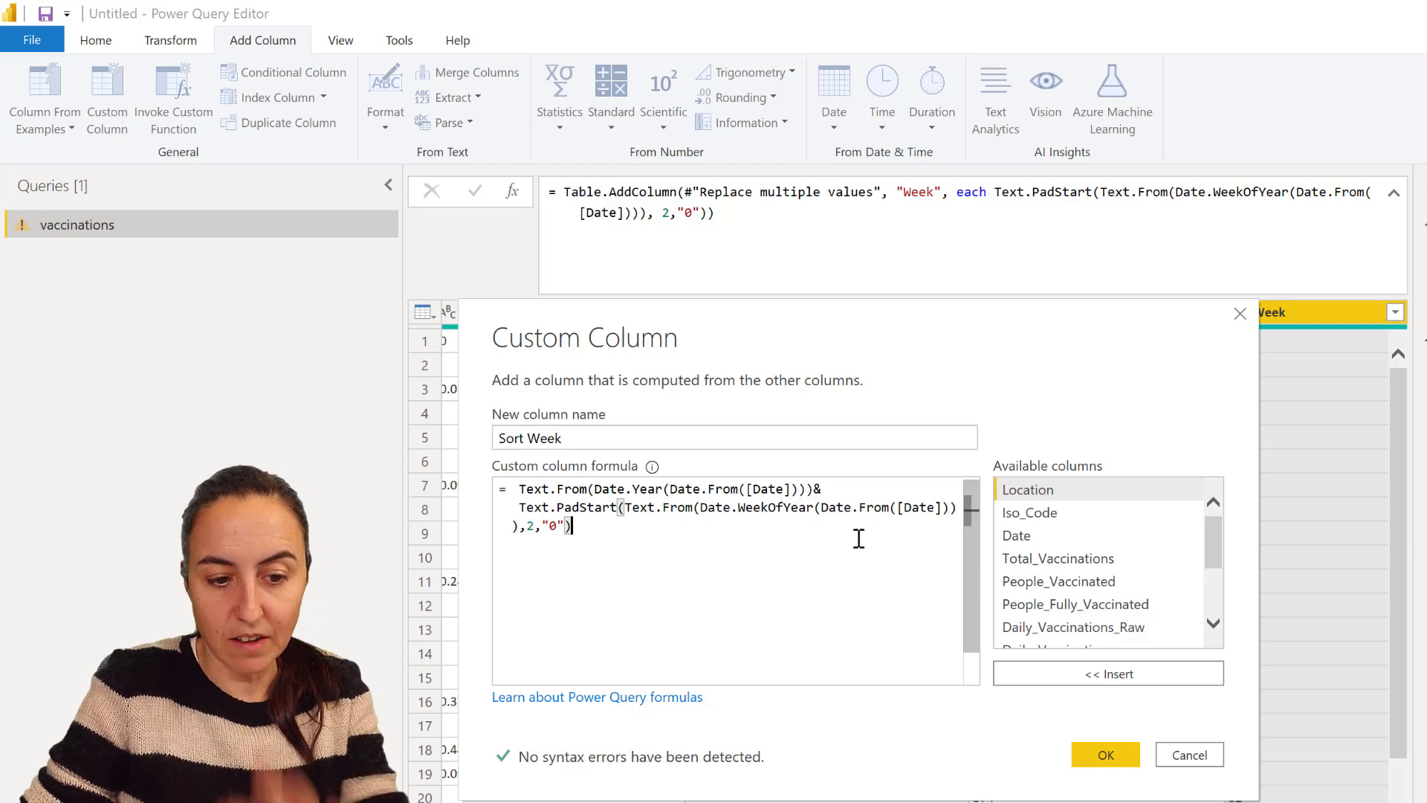
click(1105, 754)
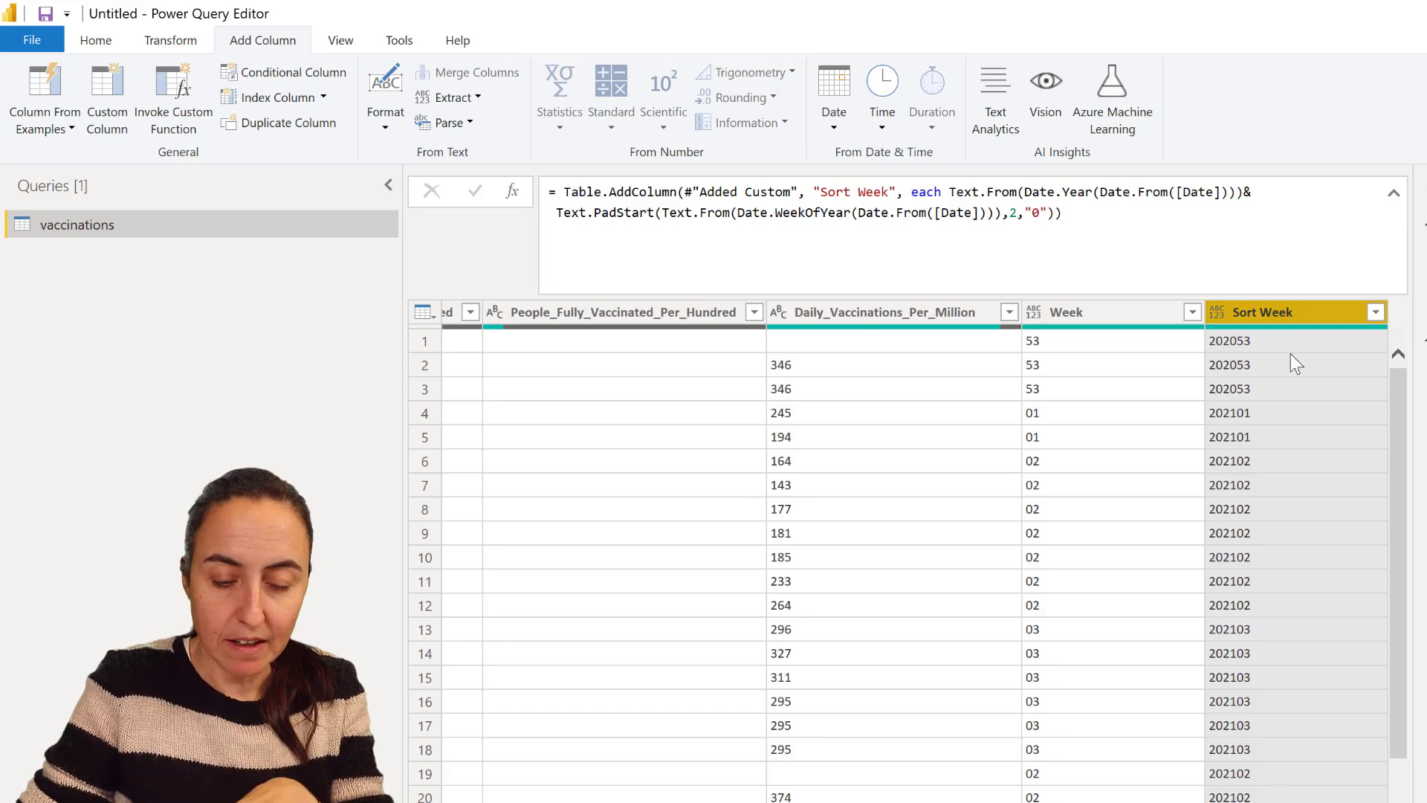
Keep only the Location, Date, People_Vaccinated, People_Fully_Vaccinated, Week and Sort Week columns in the vaccinations table.
click(175, 41)
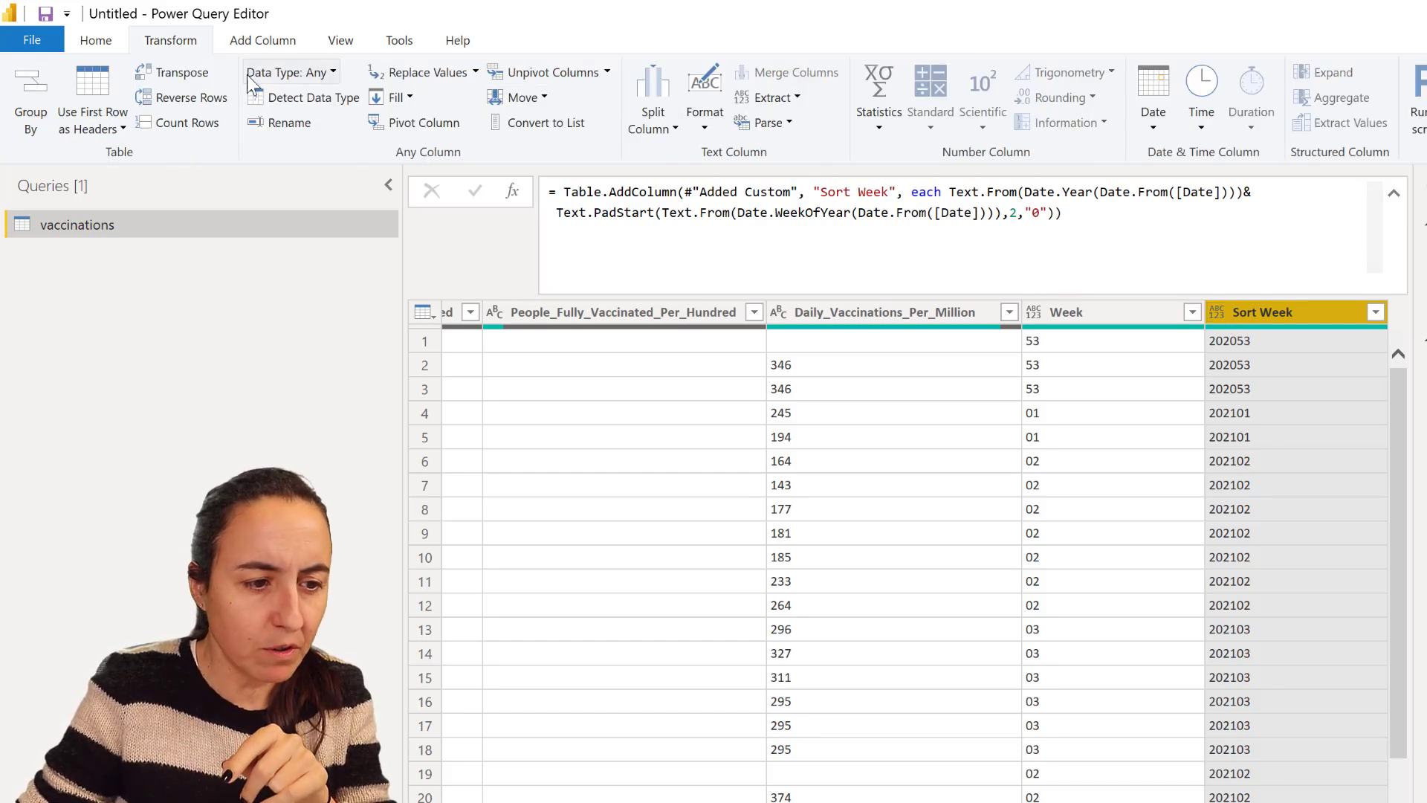
click(95, 40)
click(609, 93)
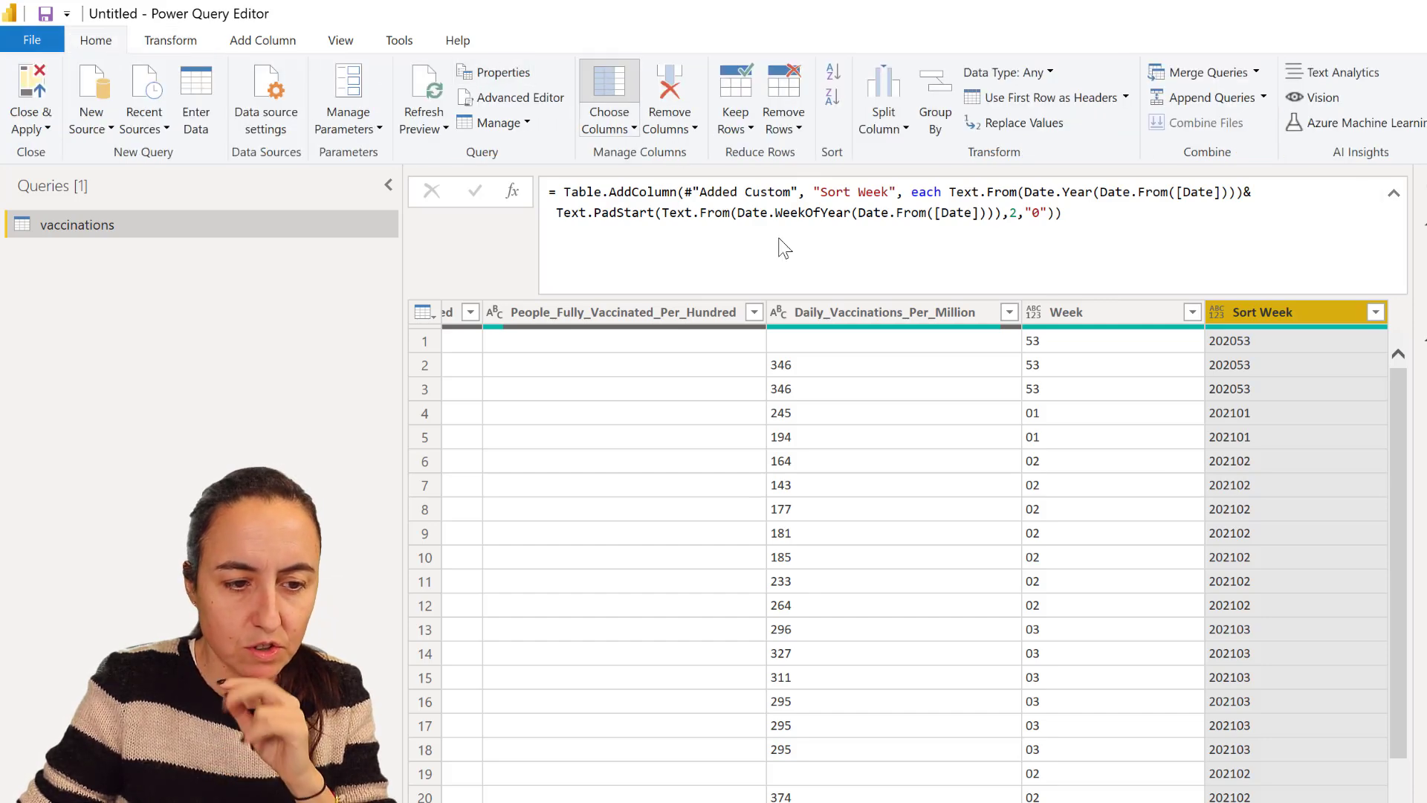
click(821, 345)
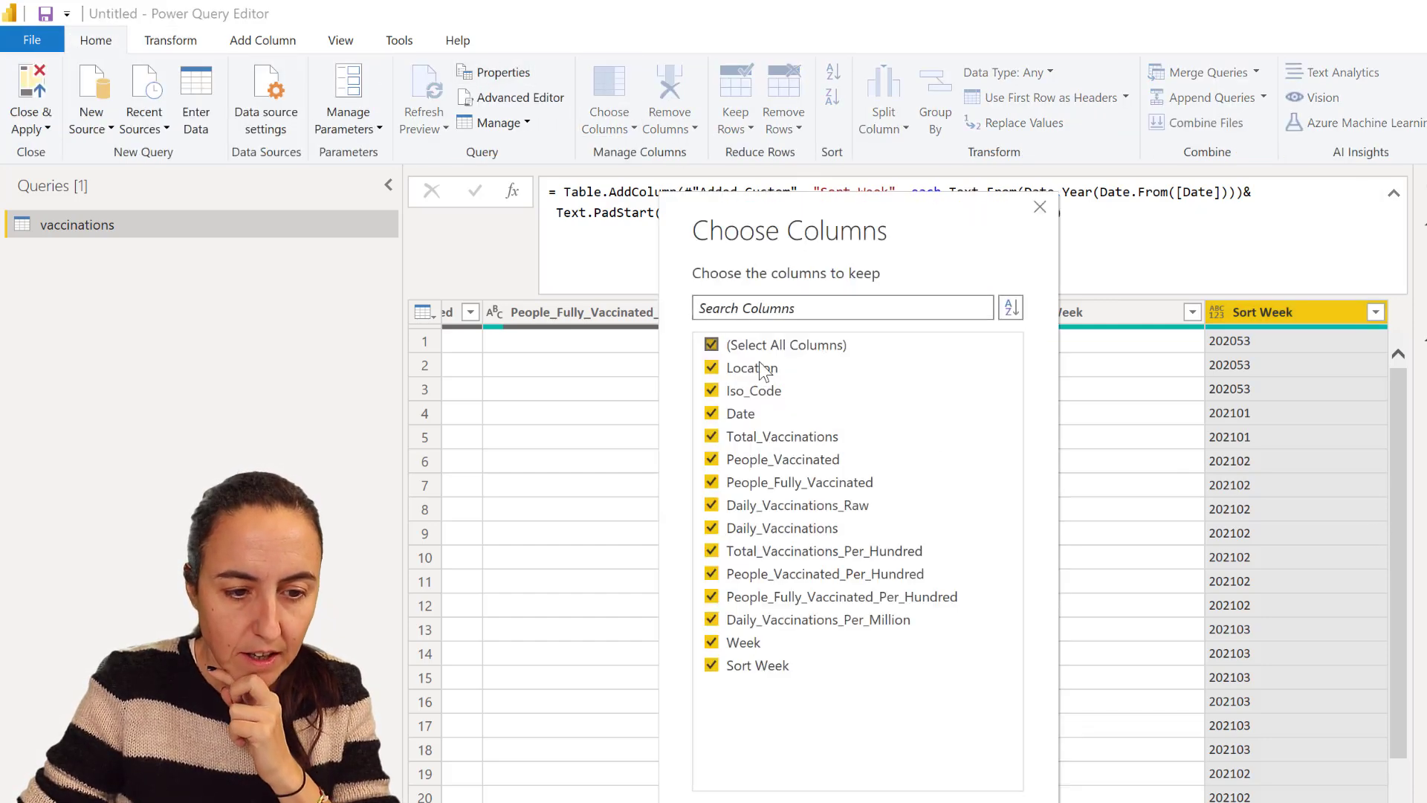
click(766, 368)
click(788, 415)
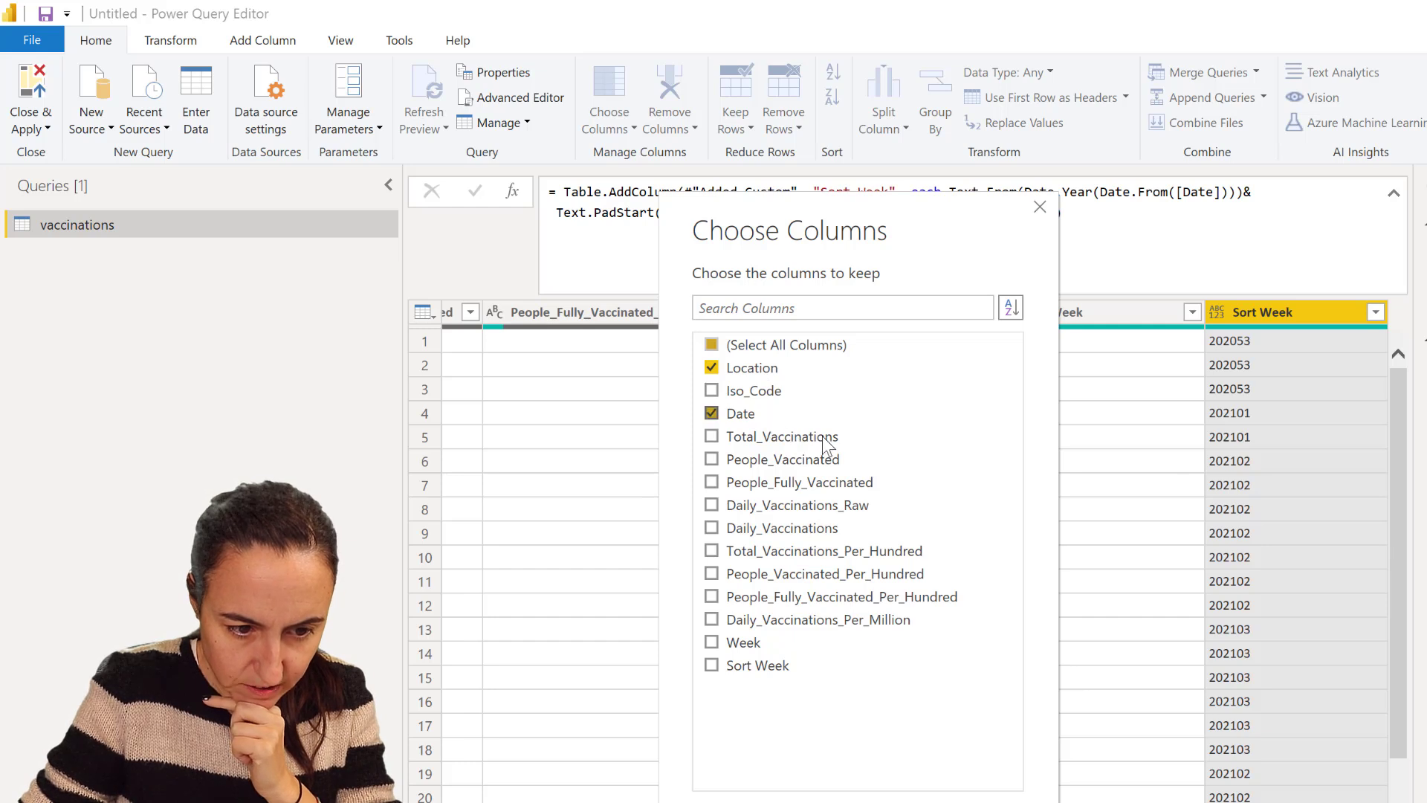
click(819, 459)
click(840, 489)
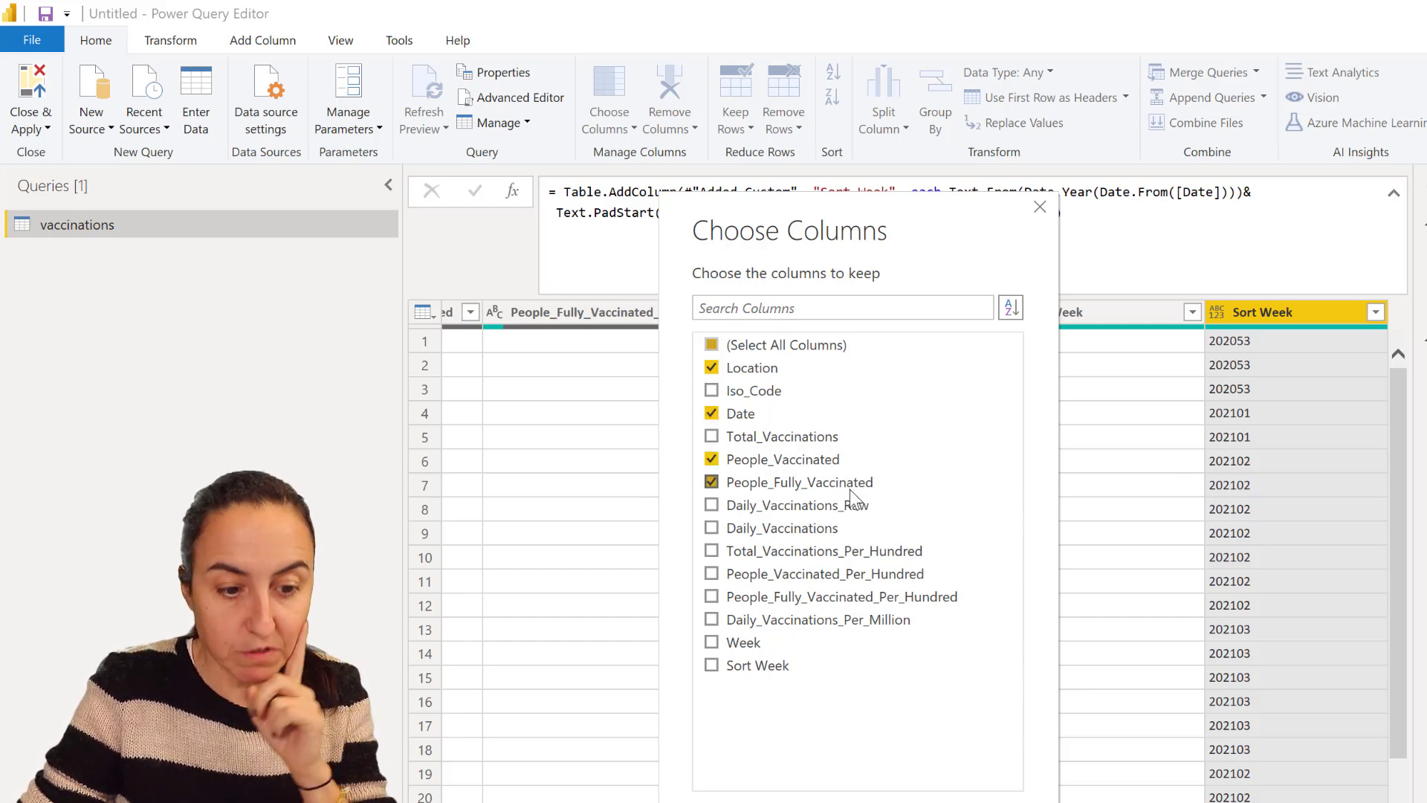
click(747, 643)
click(760, 667)
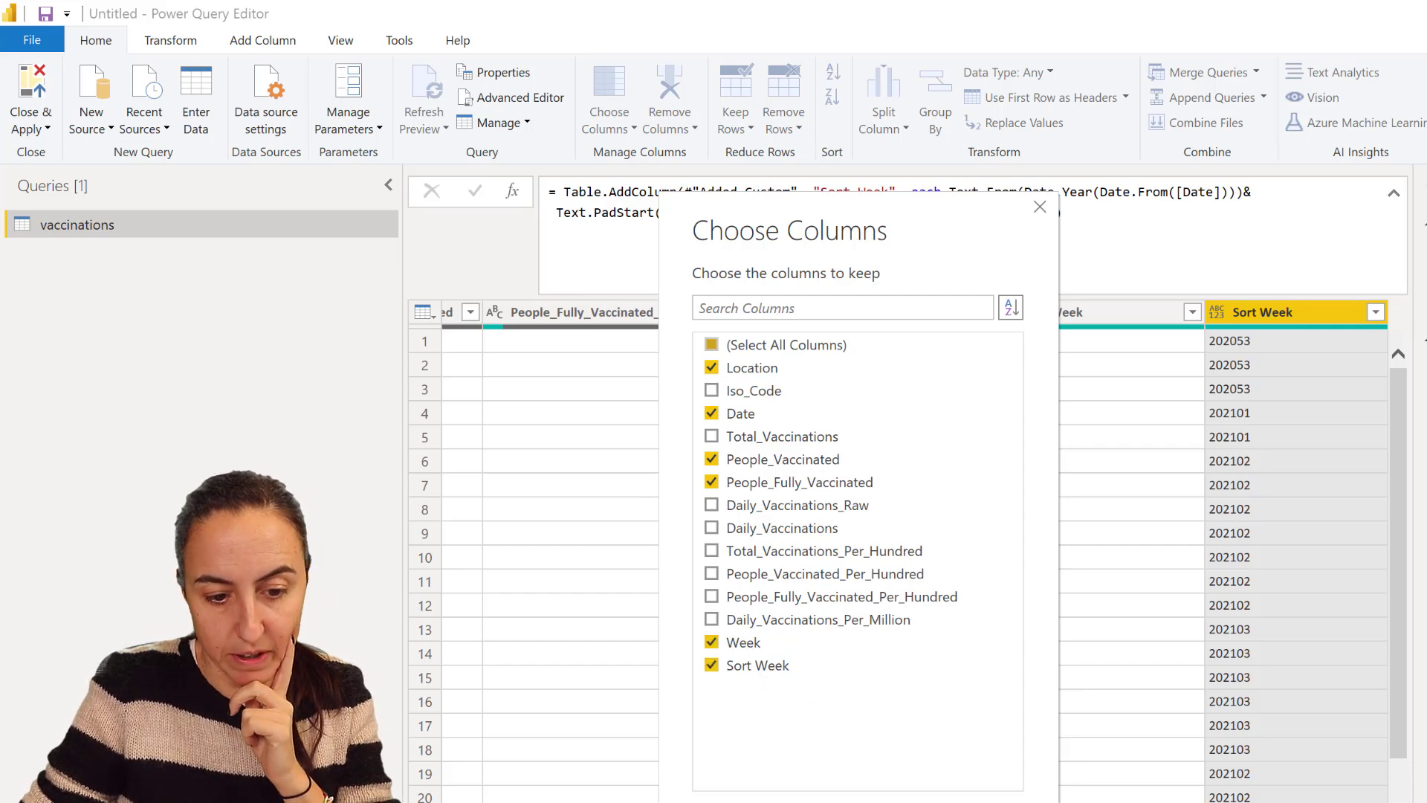
key(Return)
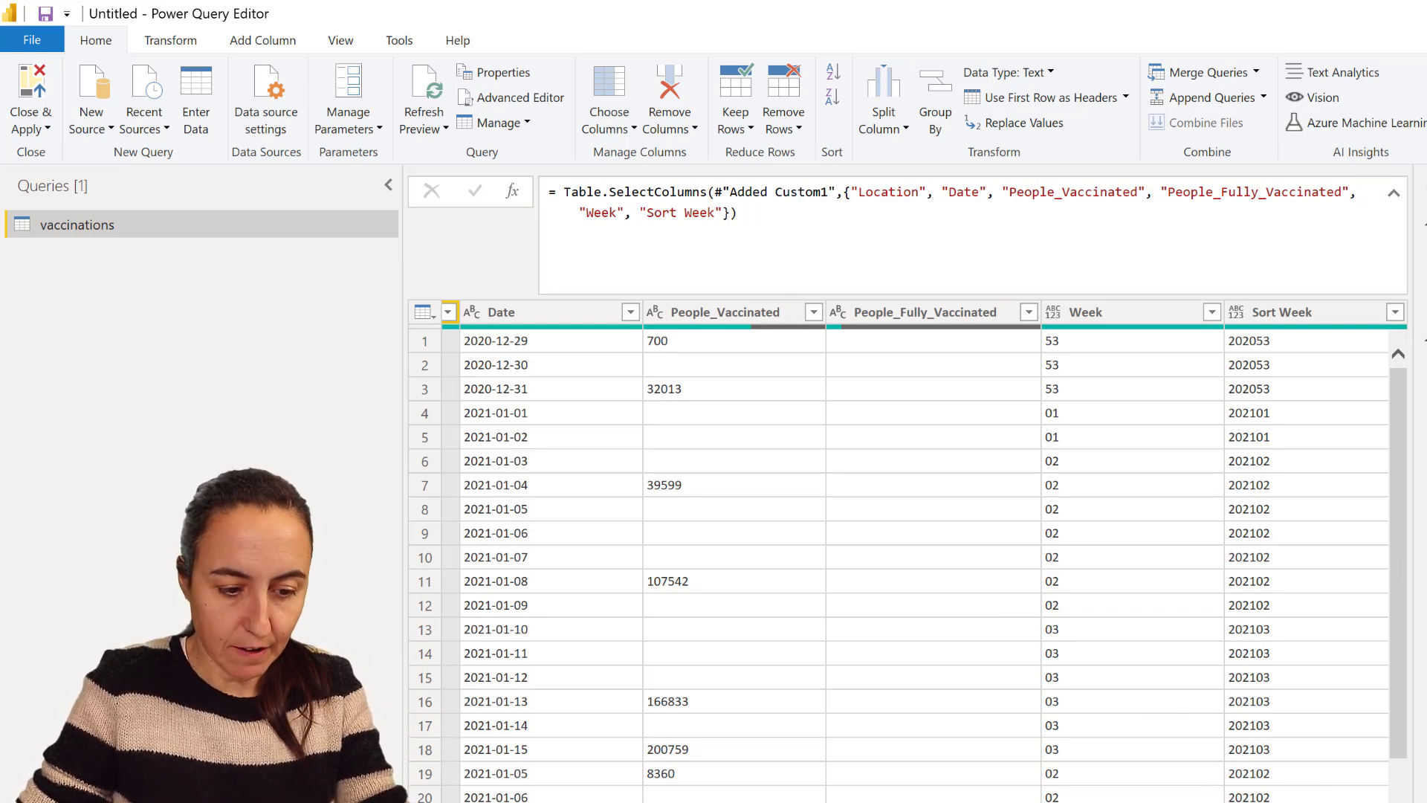
scroll(589, 357, left, 3)
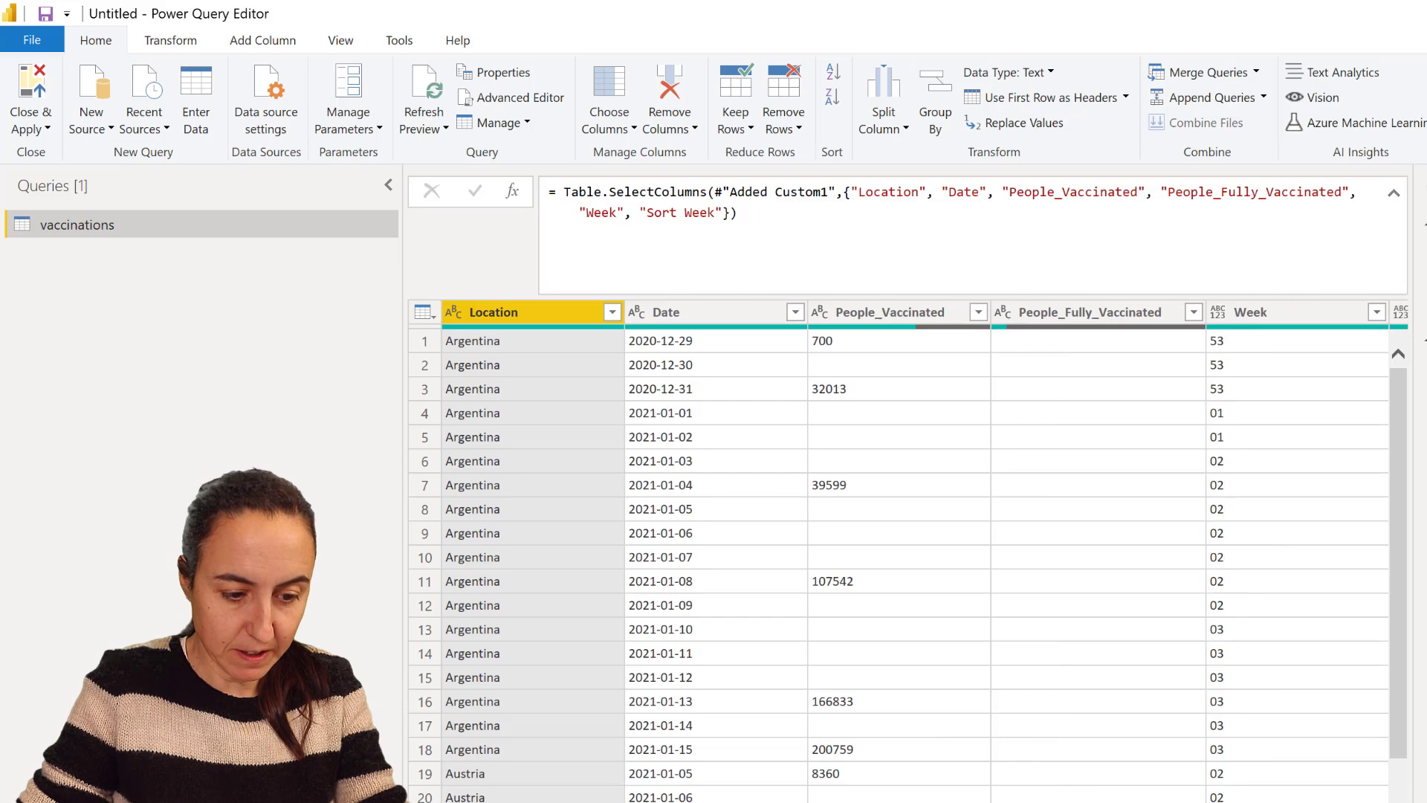
Set the Date column's data type to Date and both People_Vaccinated and People_Fully_Vaccinated to Whole Number.
click(636, 312)
click(715, 450)
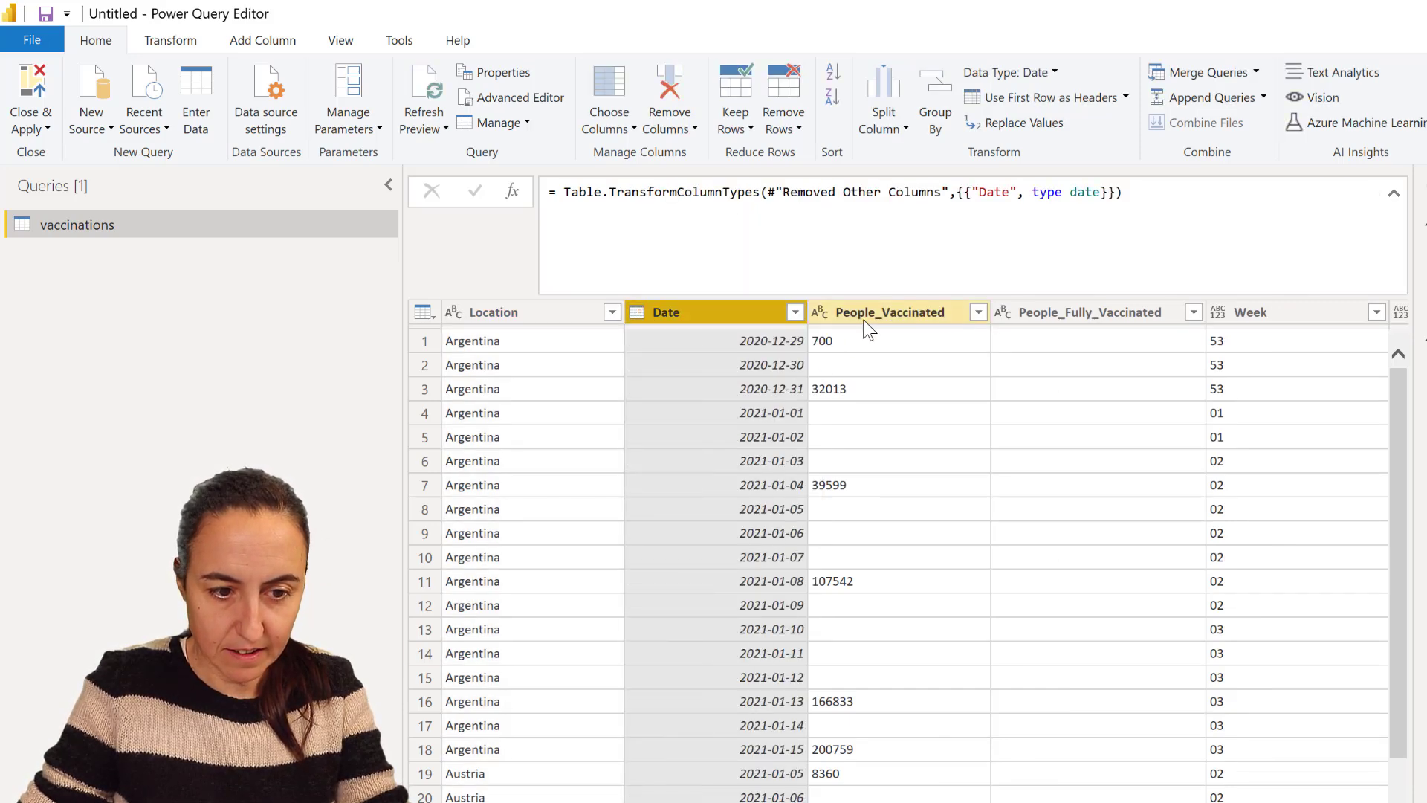
click(819, 312)
click(916, 377)
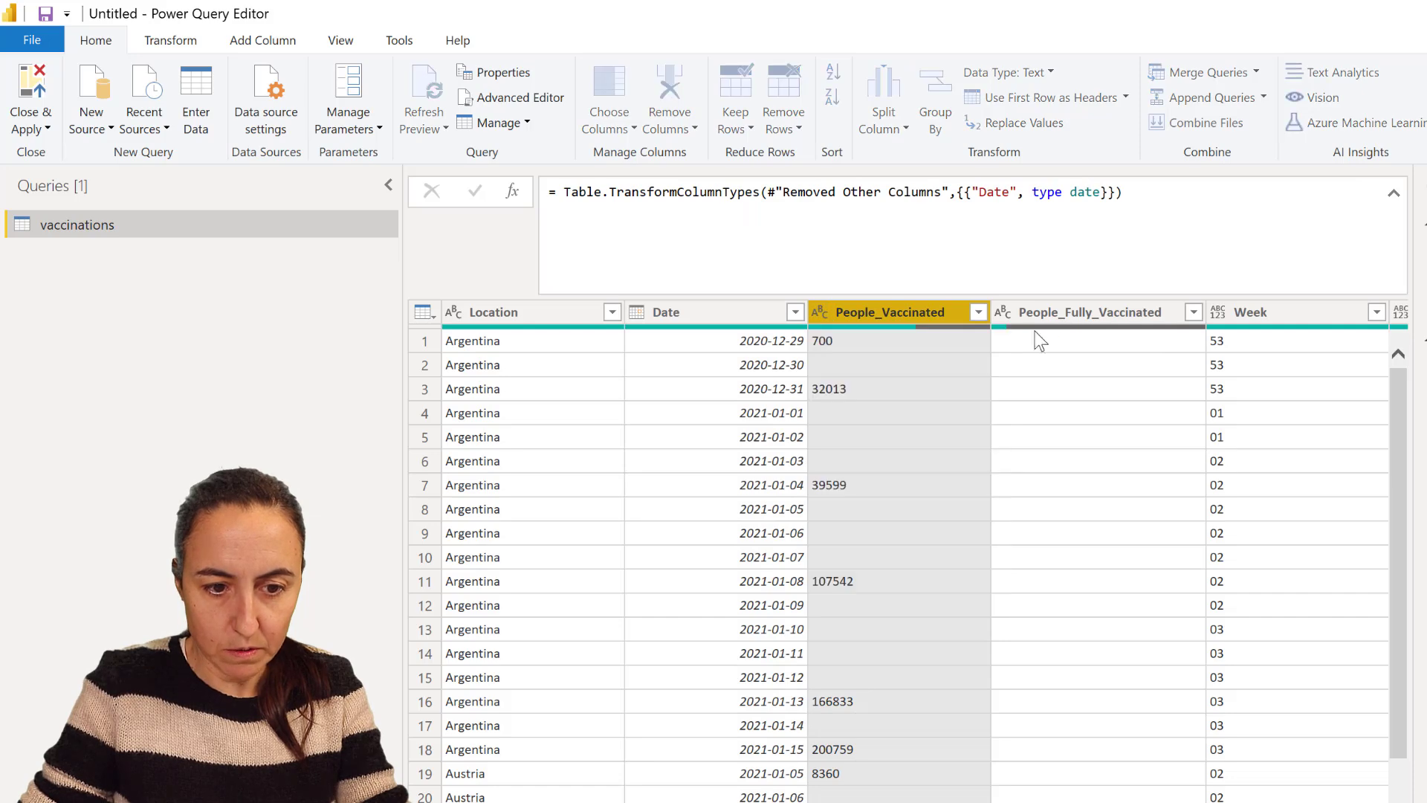
click(1003, 312)
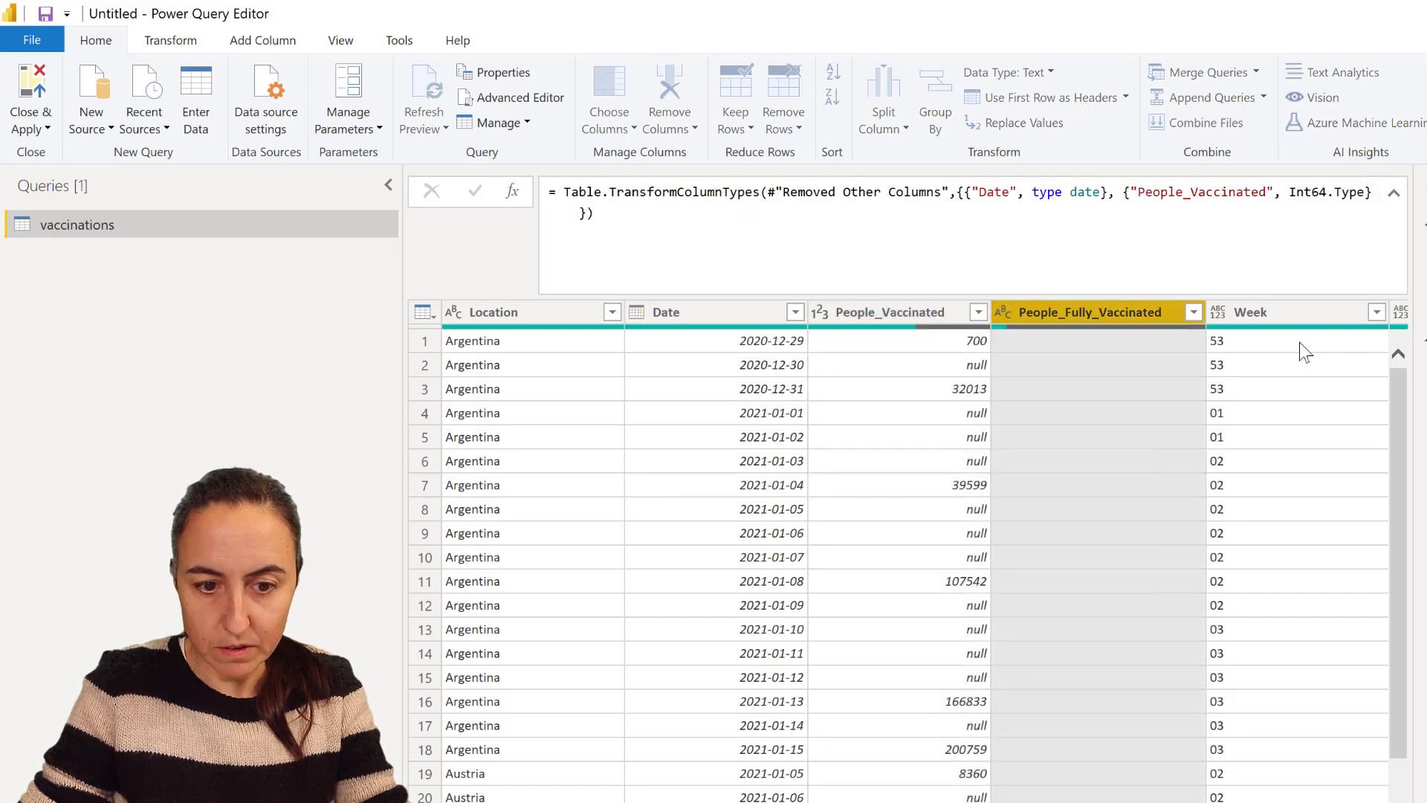
click(1070, 377)
Set the Week column's data type to Text and the Sort Week column's to Whole Number.
click(1219, 312)
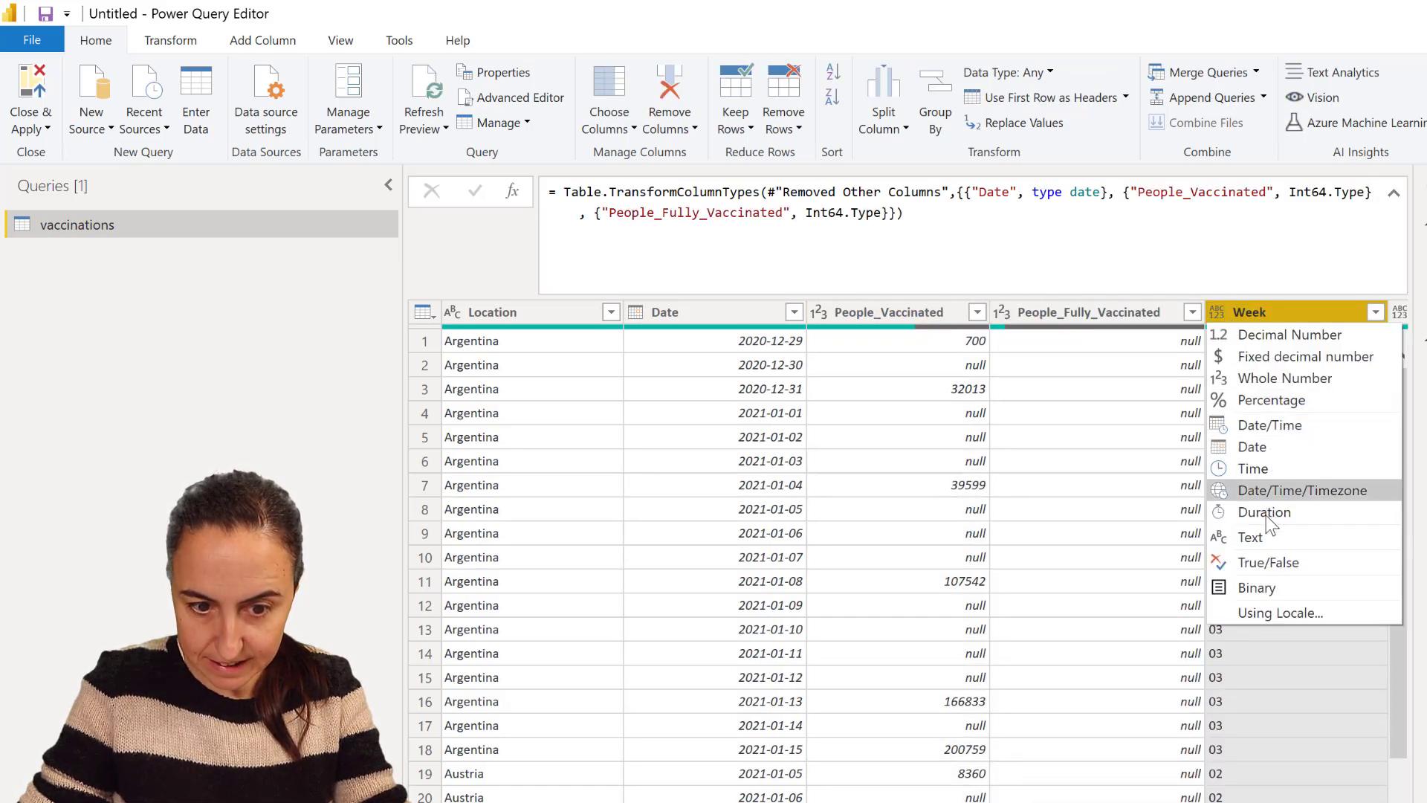
click(1263, 536)
click(1402, 314)
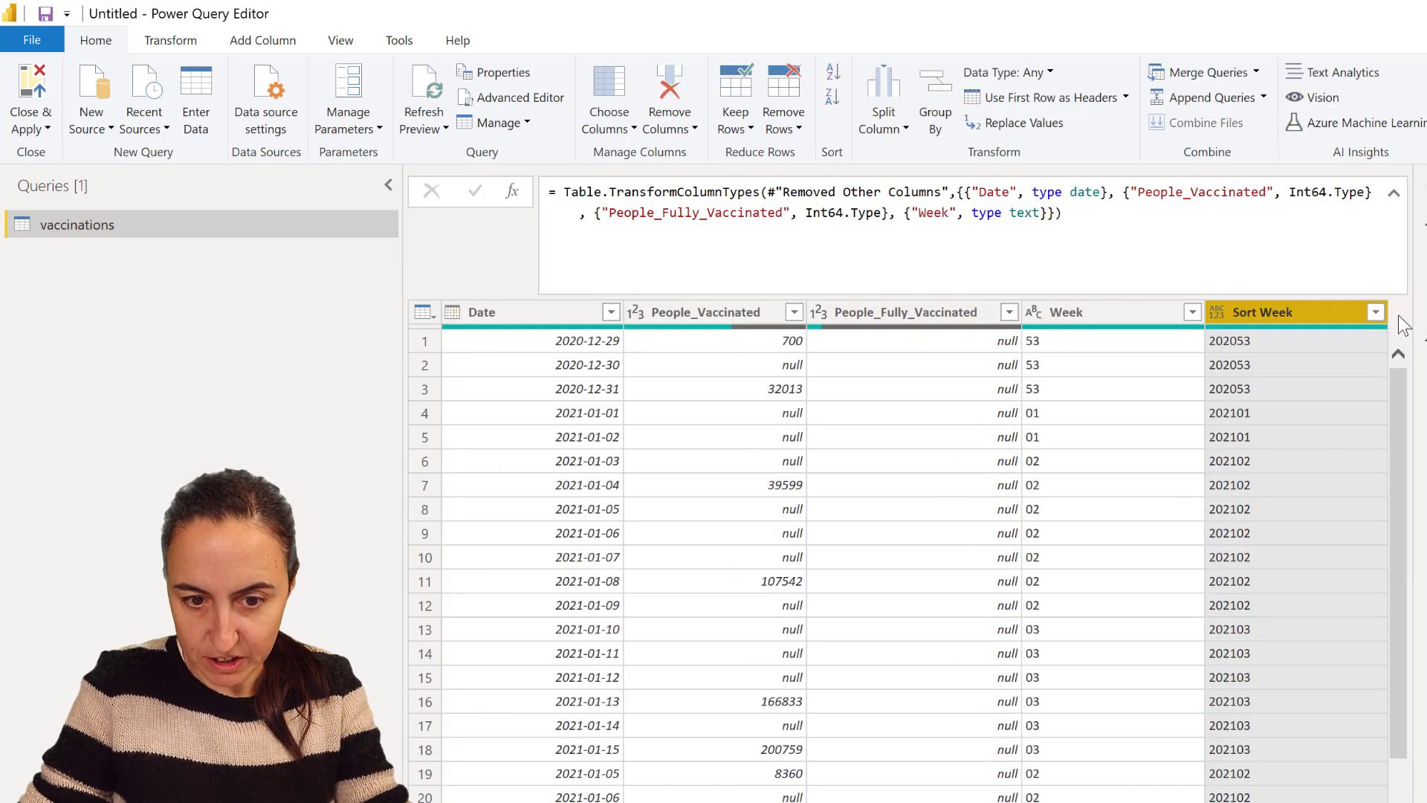
click(1220, 312)
click(1292, 377)
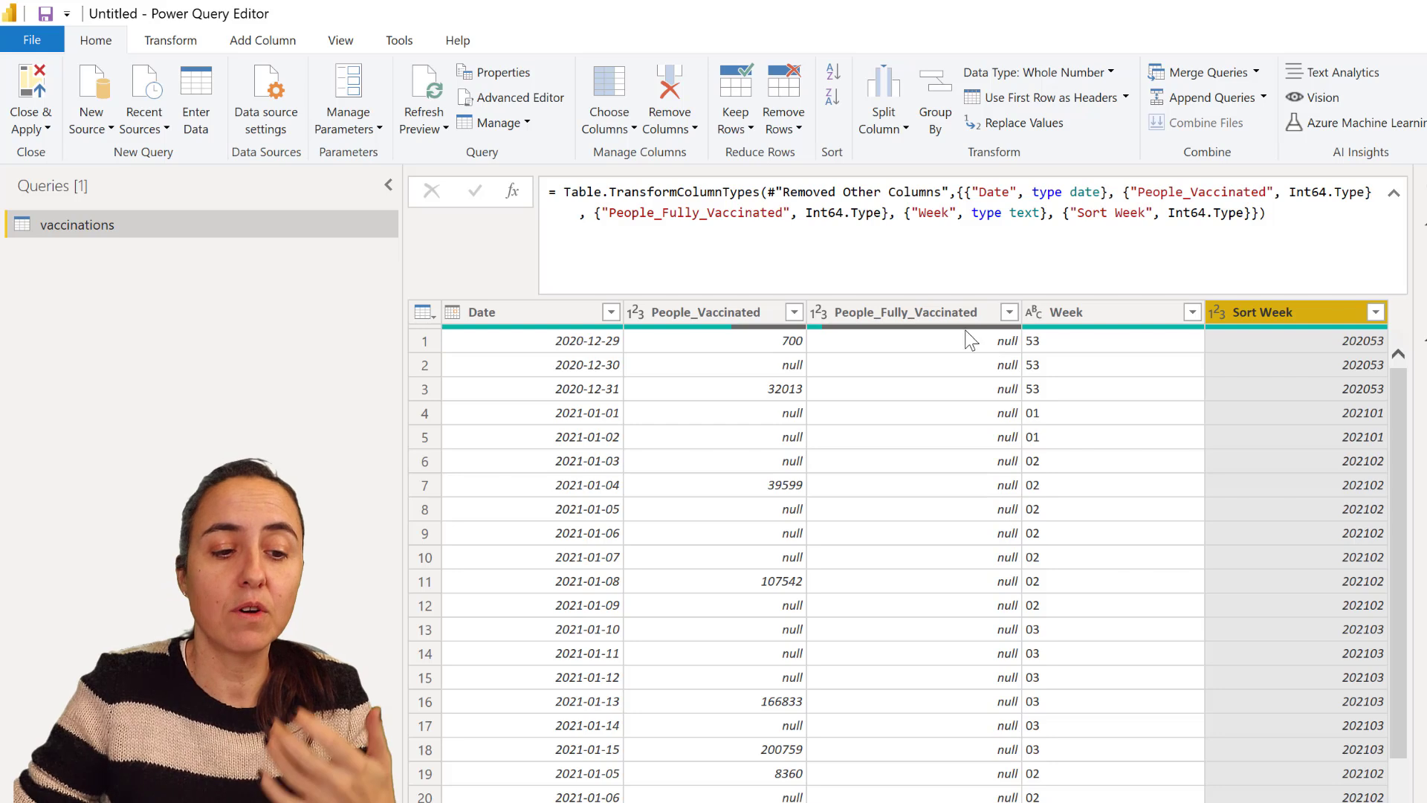
Close the Power Query editor and apply the pending query changes to the report.
mouse_move(718, 334)
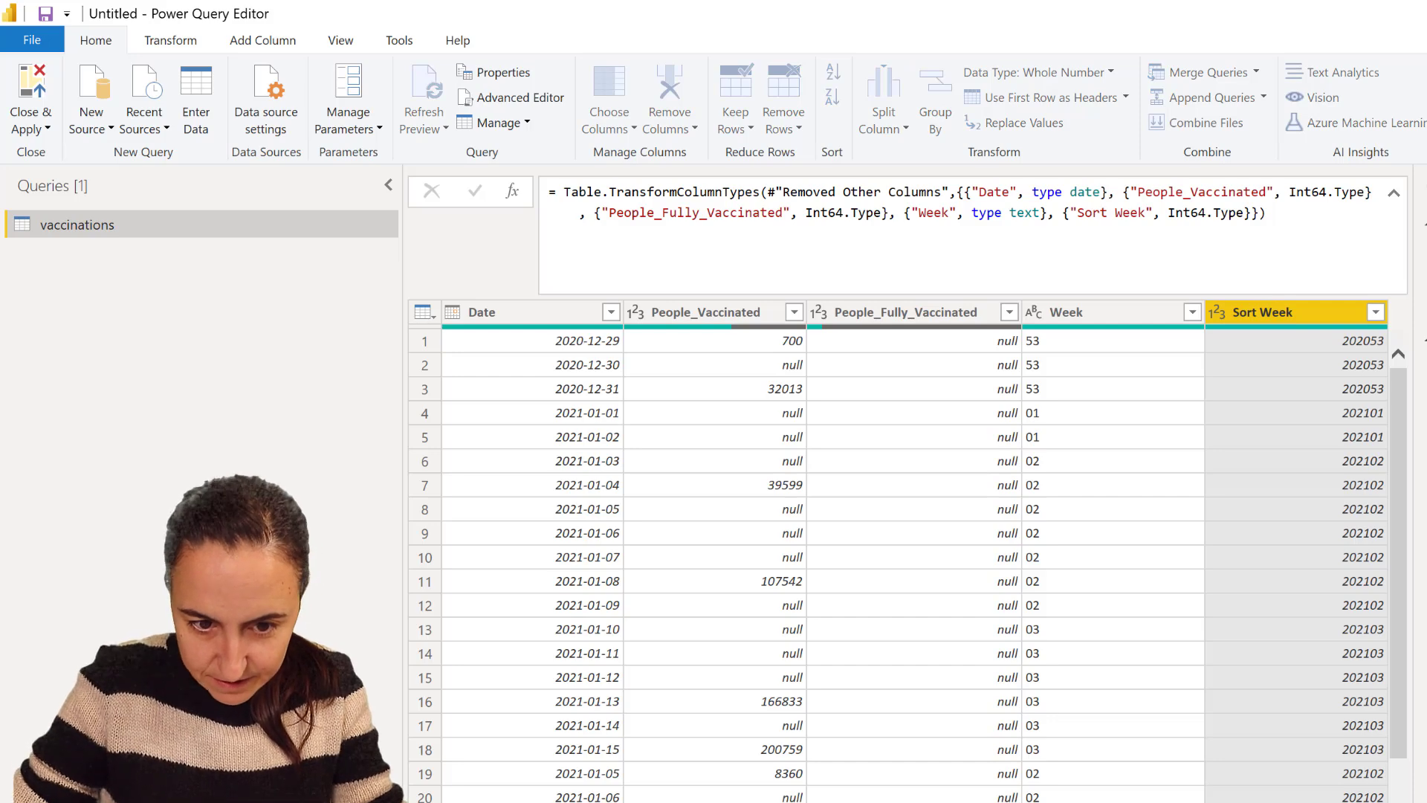
click(39, 104)
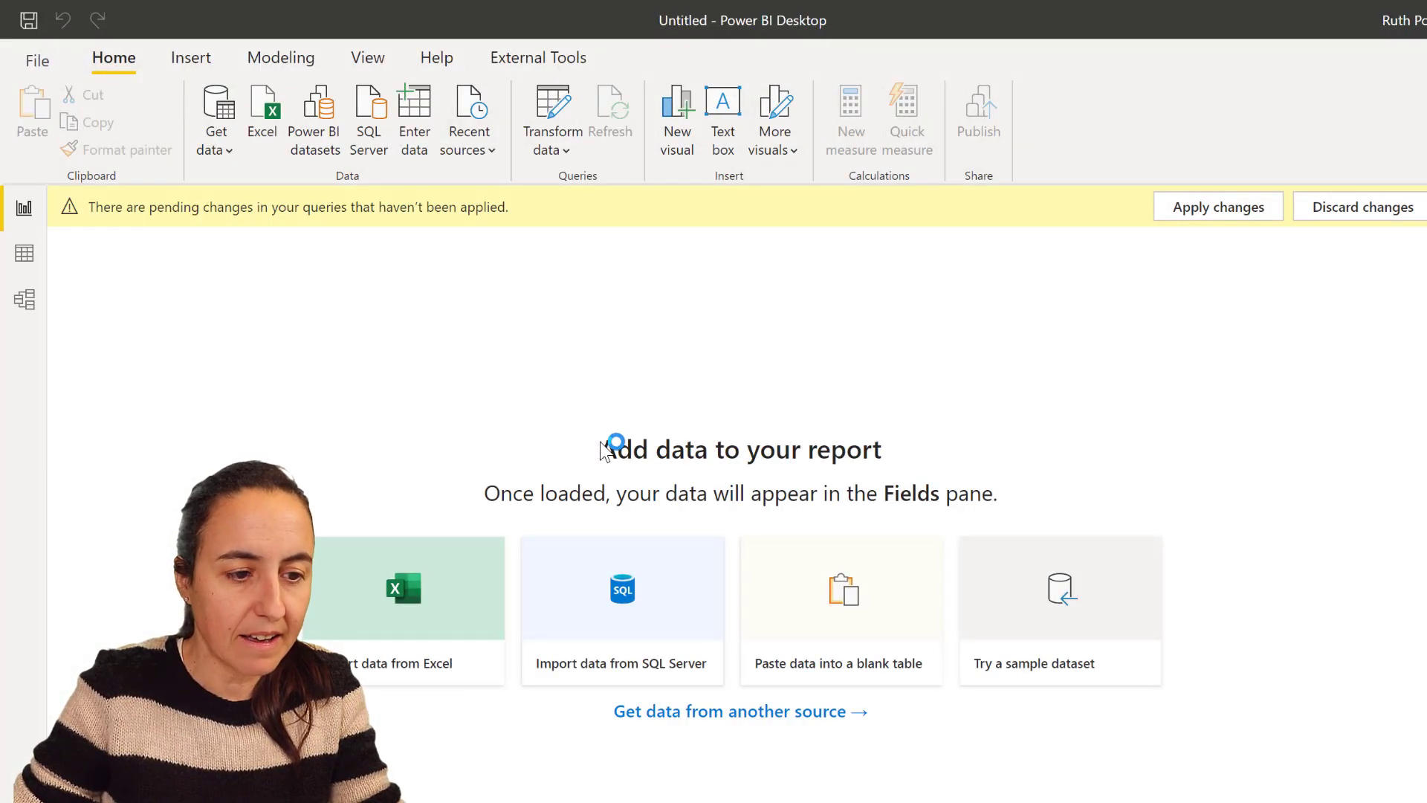
click(1213, 211)
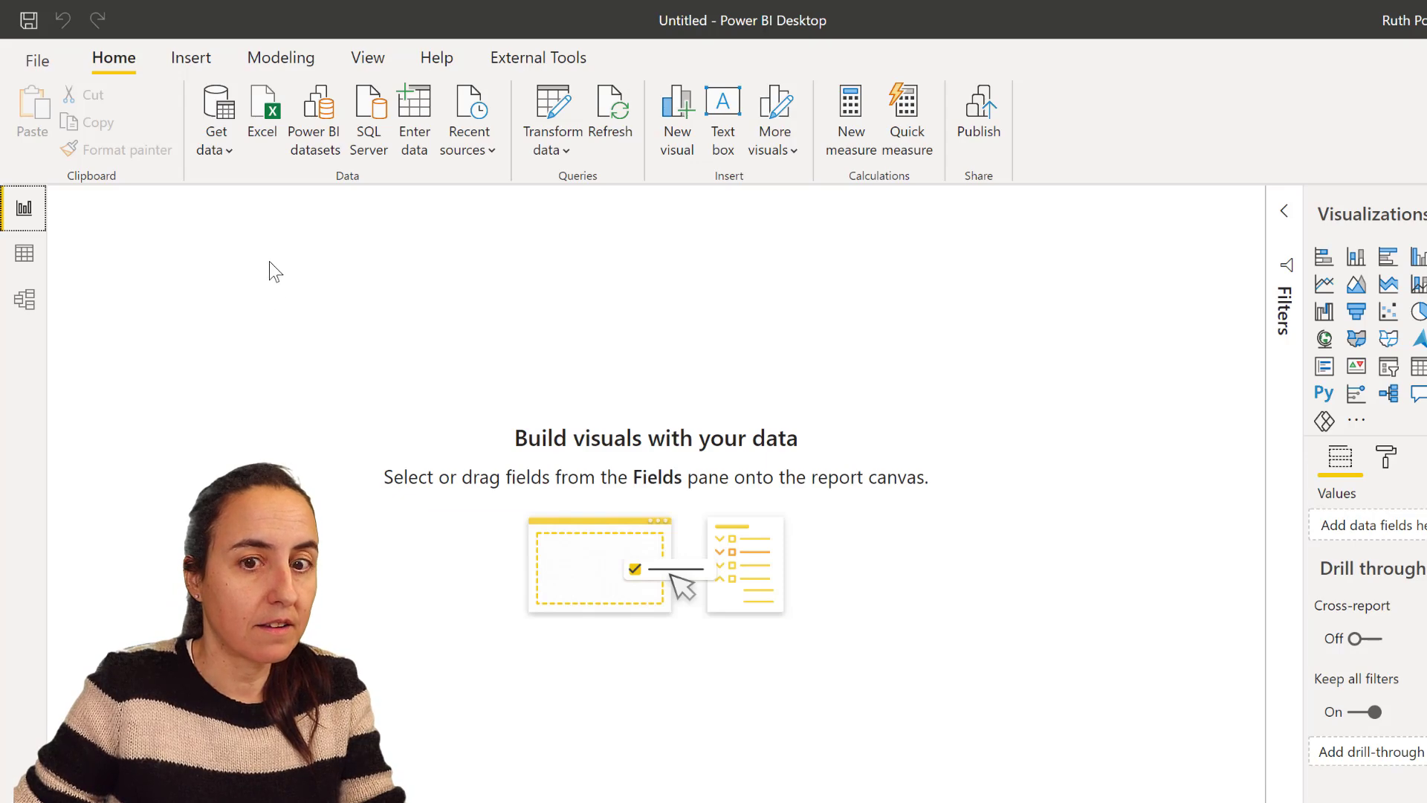
Save the report in the Downloads folder as Vaccination Tracker Covid-19v2.
click(37, 60)
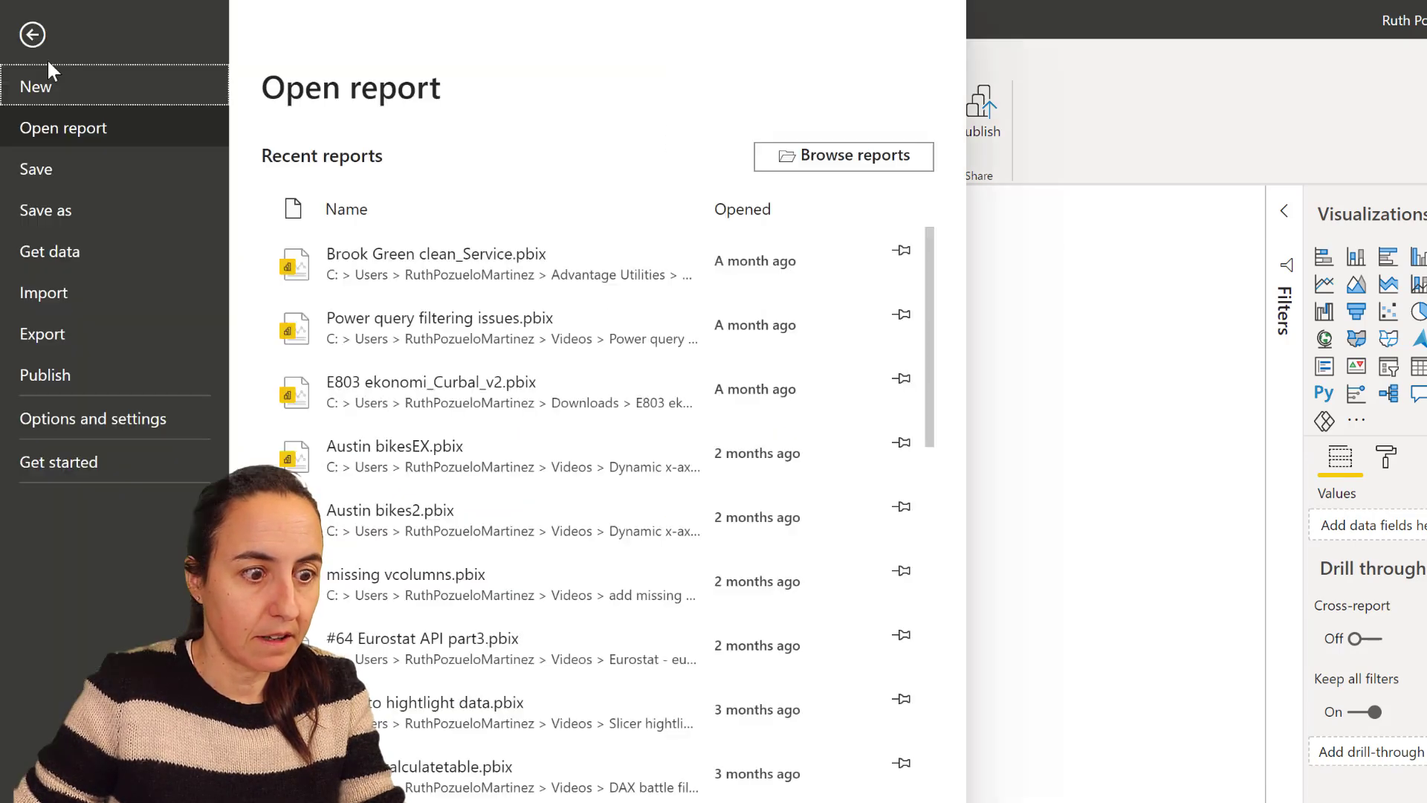
click(1080, 501)
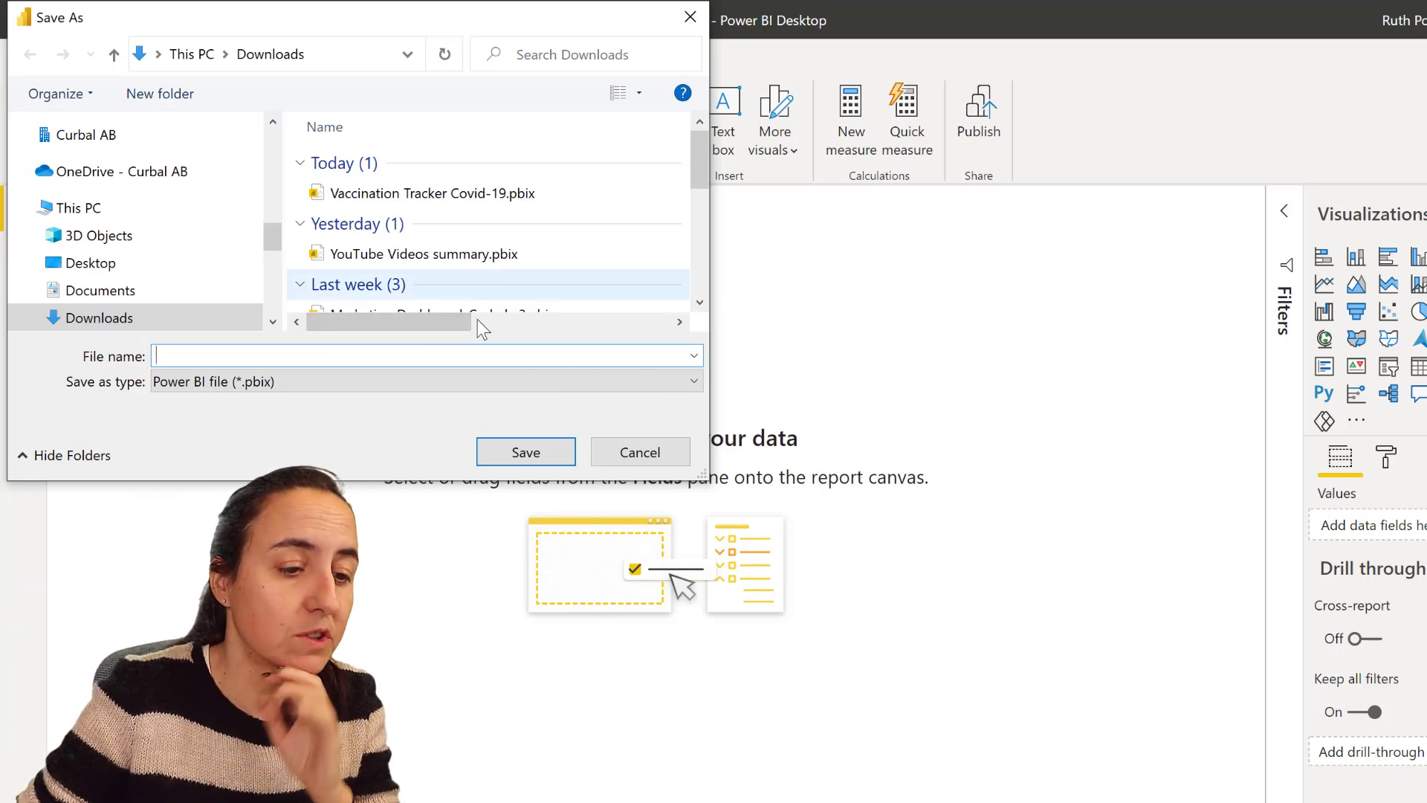
click(446, 193)
click(333, 356)
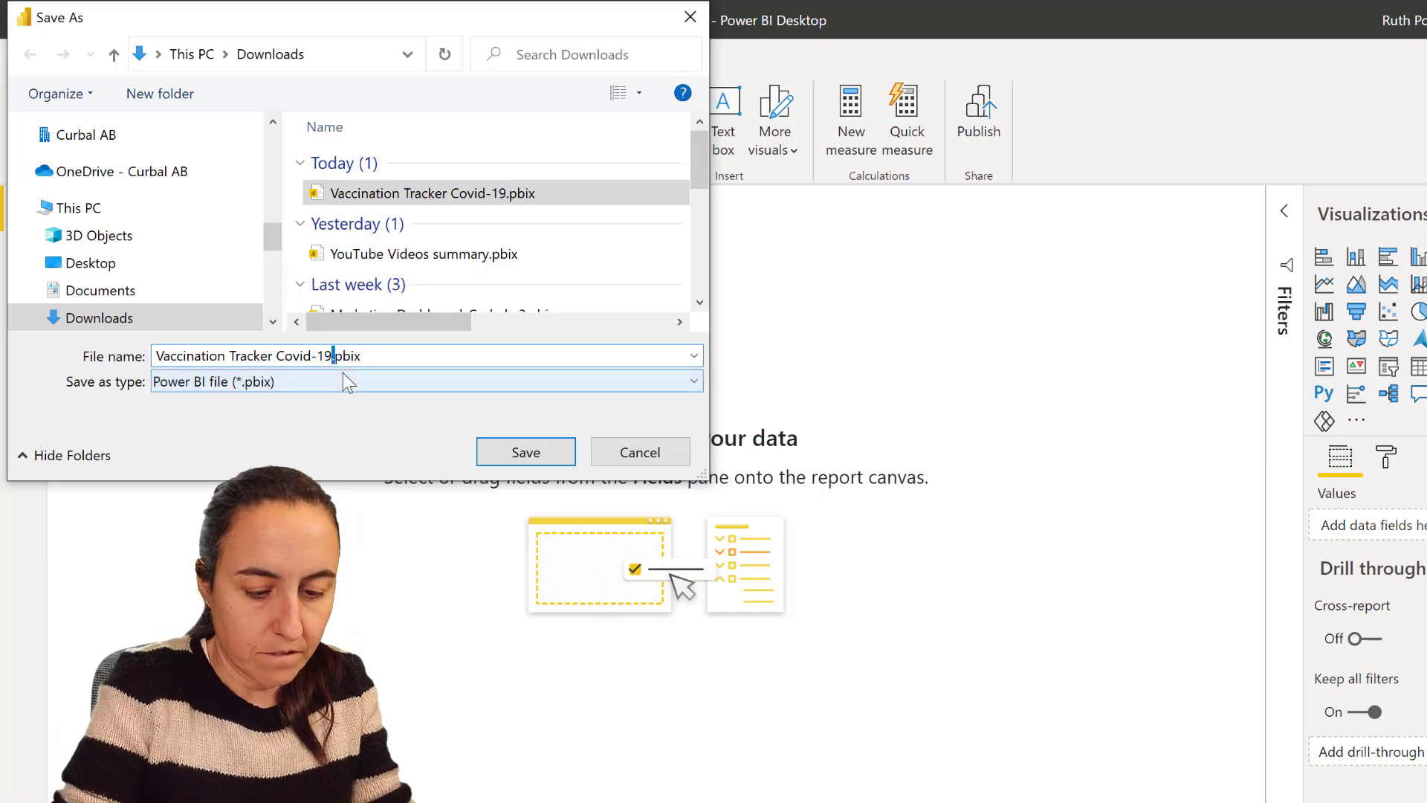
key(Delete)
text(ve)
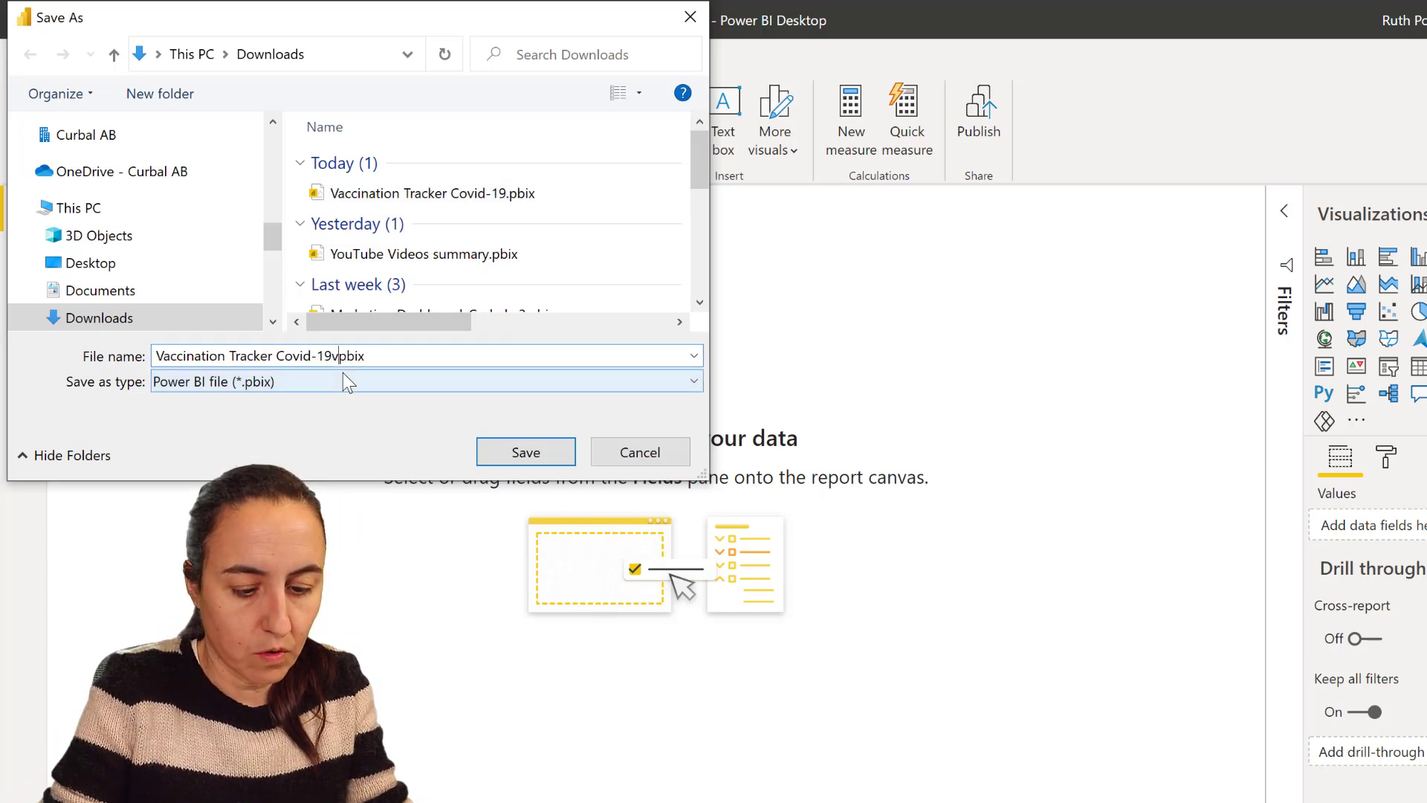
key(Return)
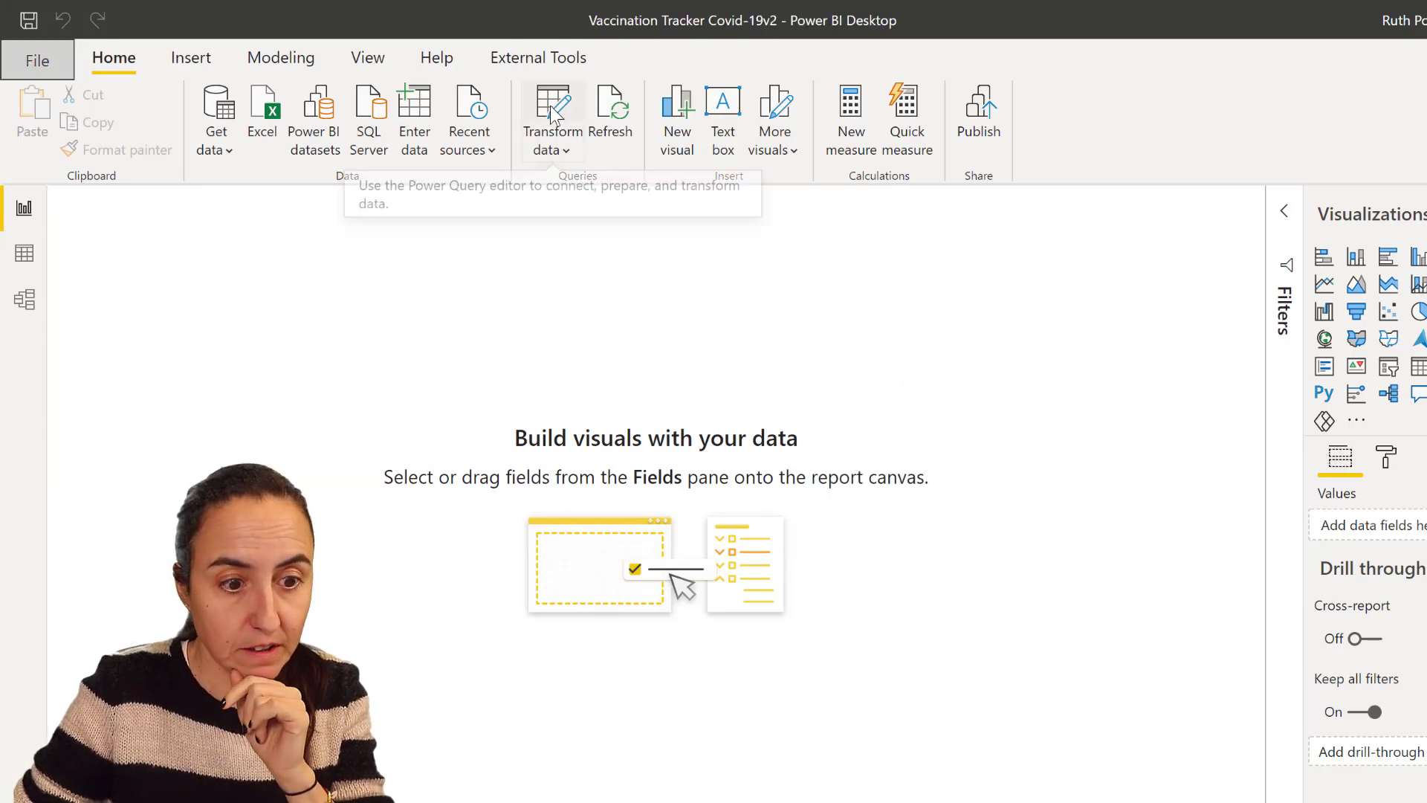
Reopen the Power Query editor, and in the browser view locations.csv in the covid-19-data repository's vaccinations folder on GitHub.
click(551, 134)
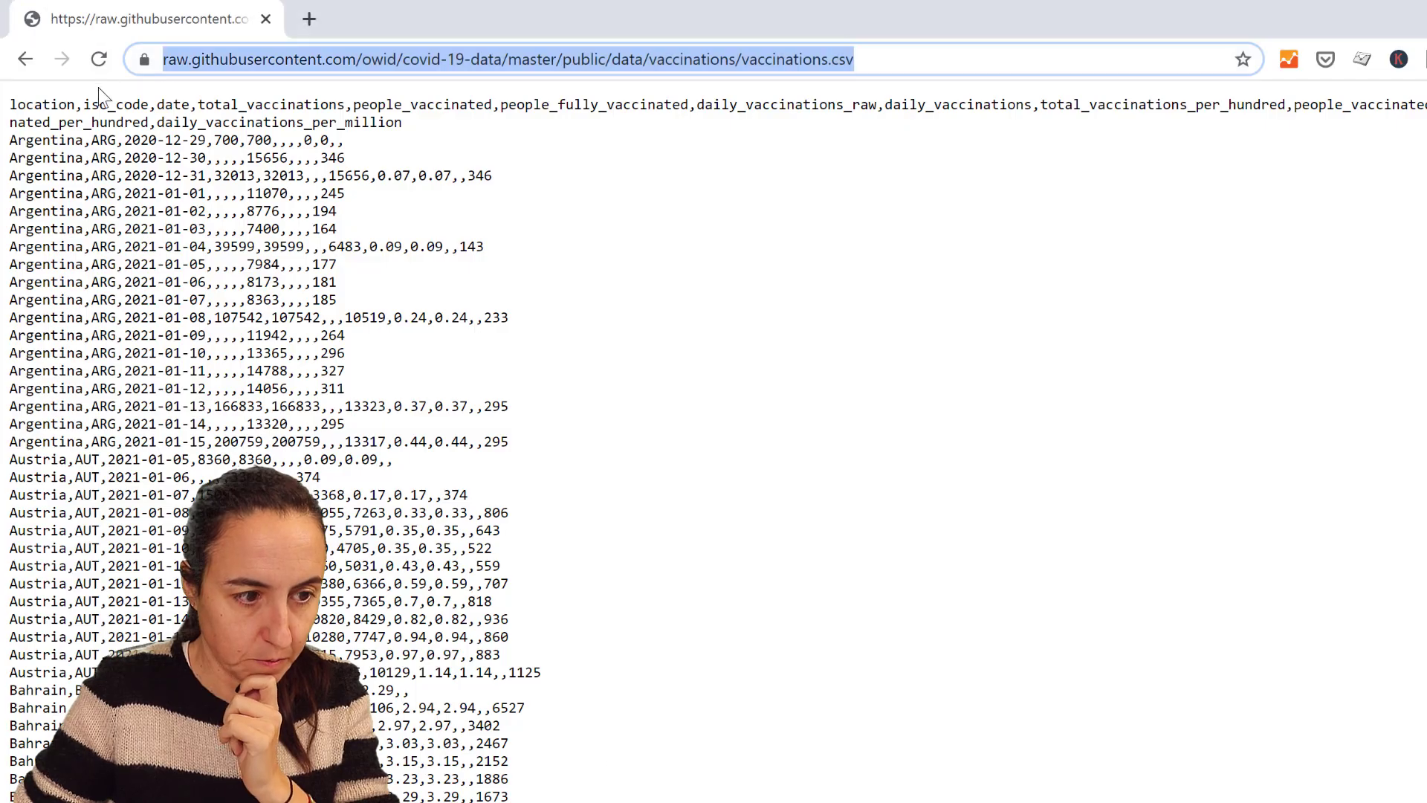
click(25, 60)
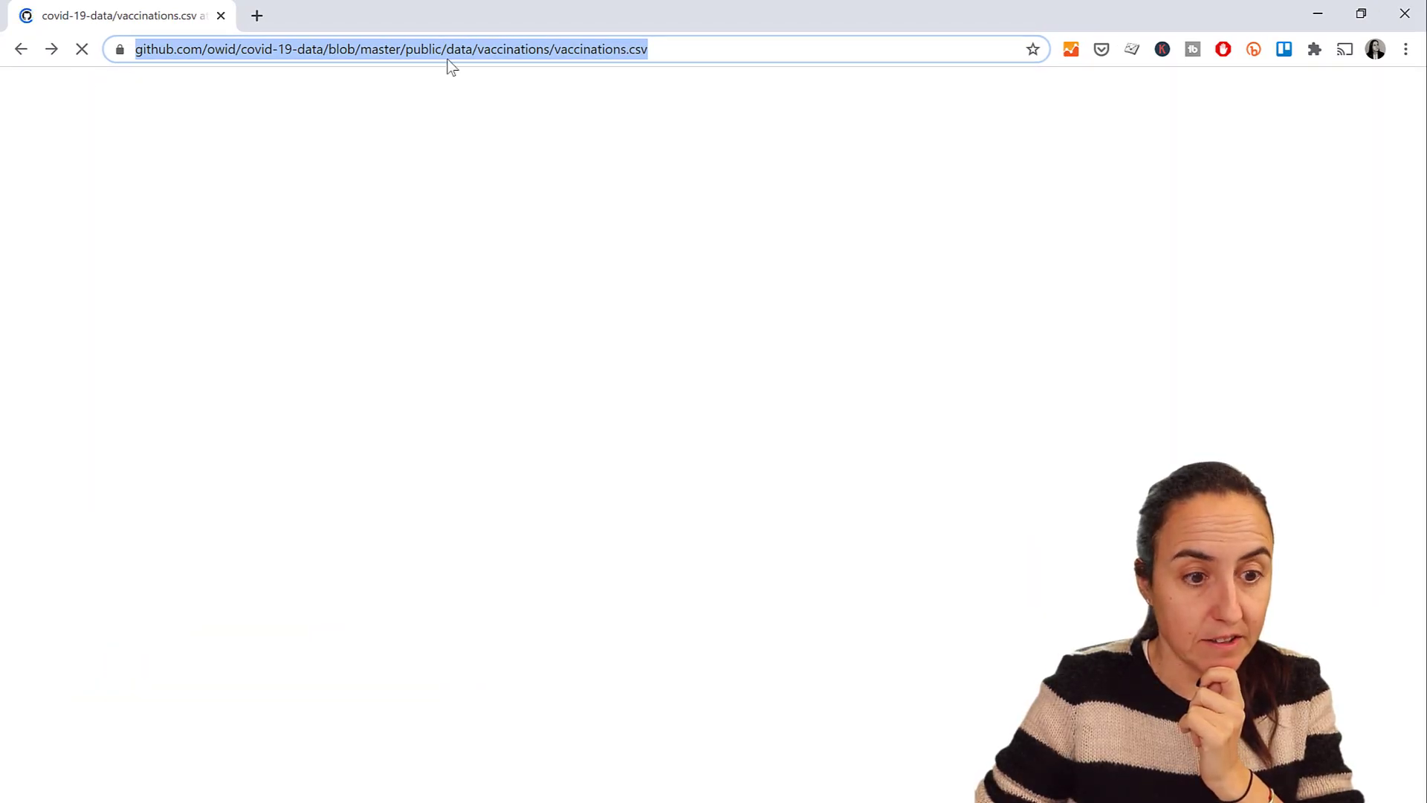
click(541, 283)
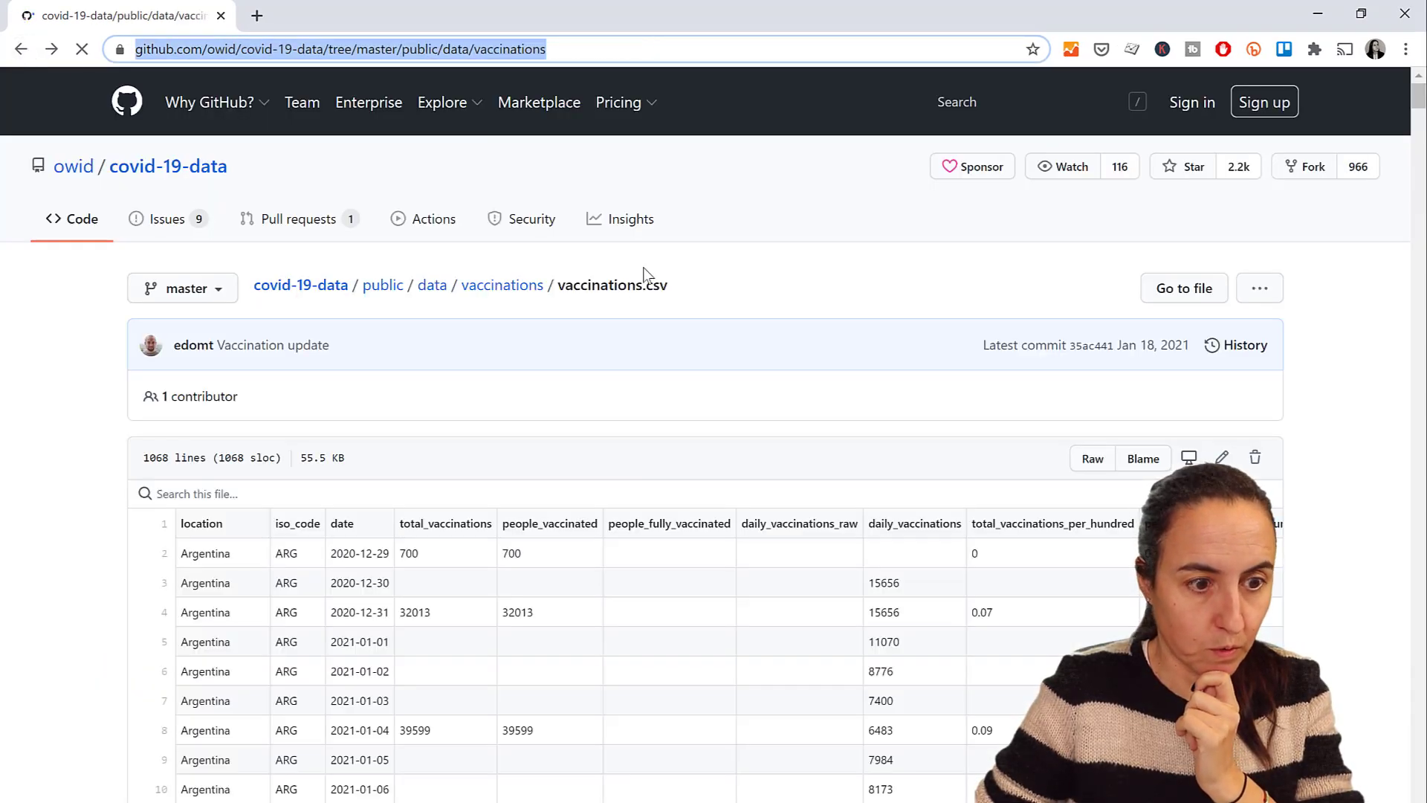
click(21, 50)
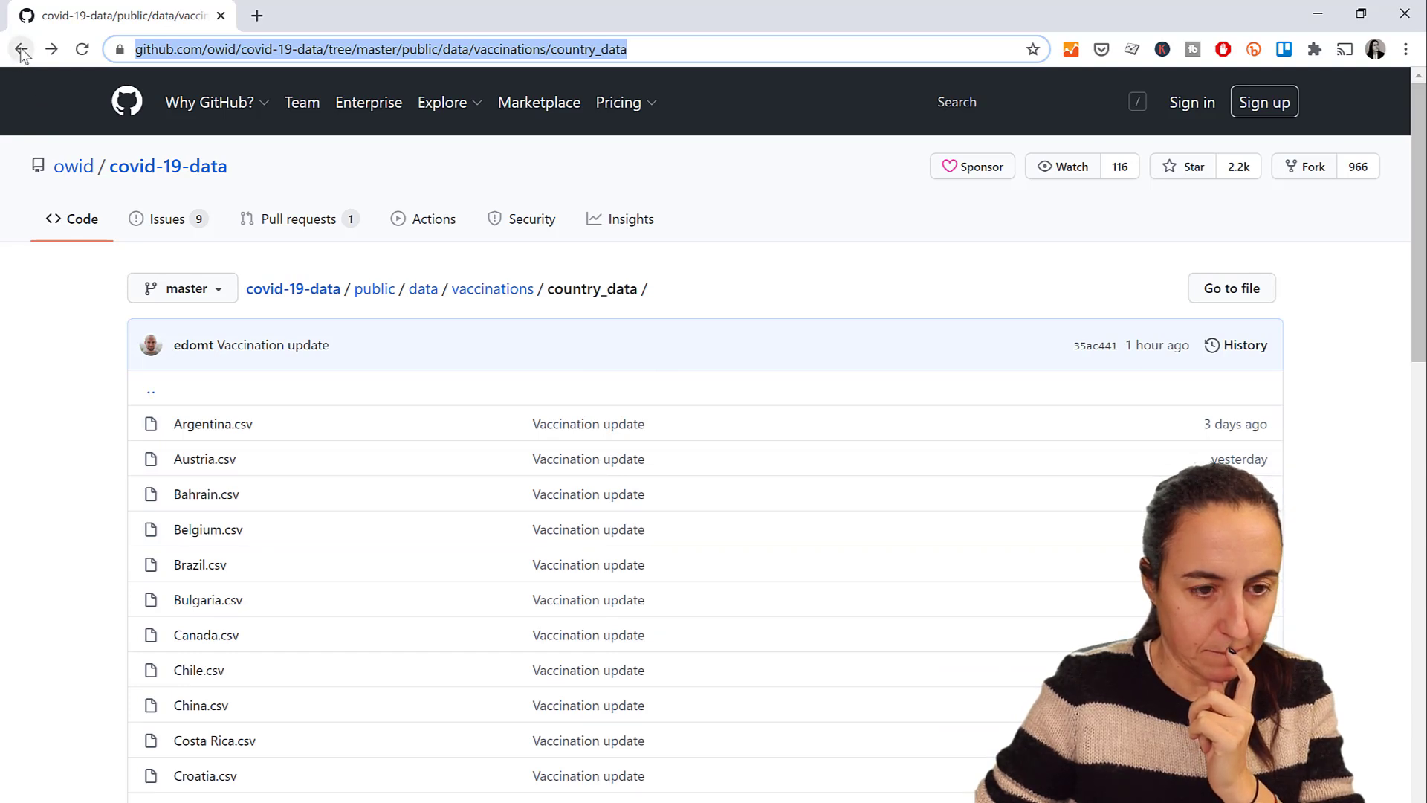
click(21, 51)
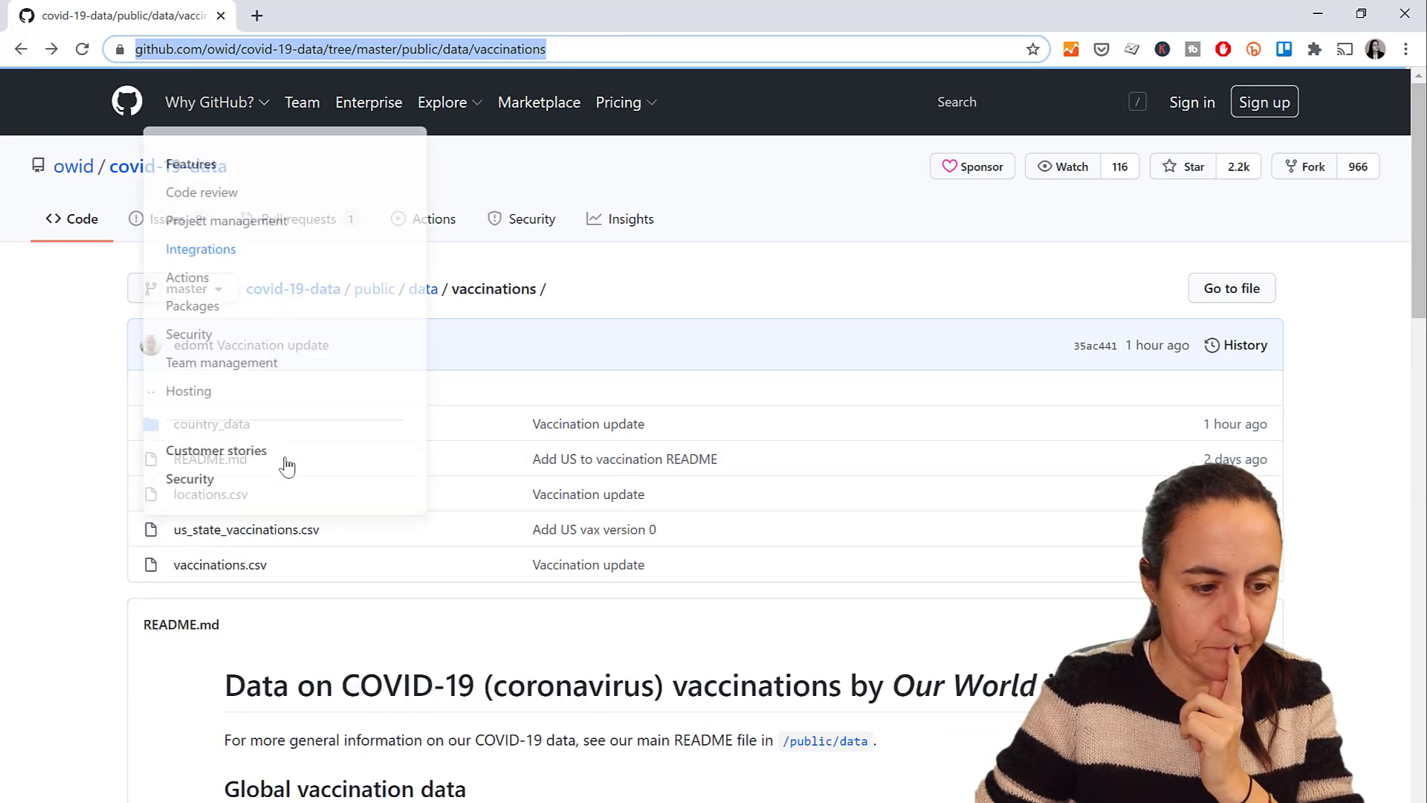
click(200, 494)
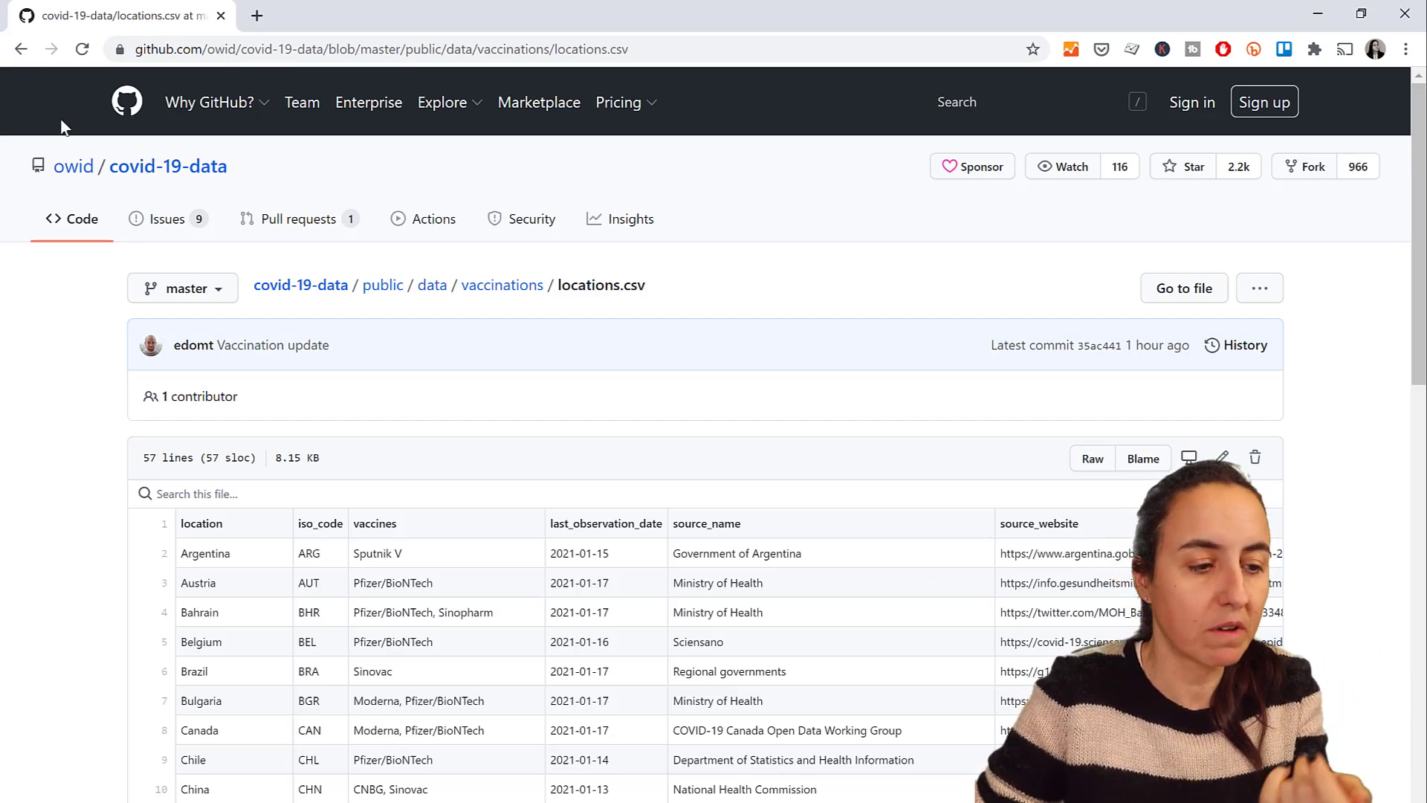
Open the raw view of owid-covid-data.csv from the repository's public/data folder and copy its web address.
click(18, 51)
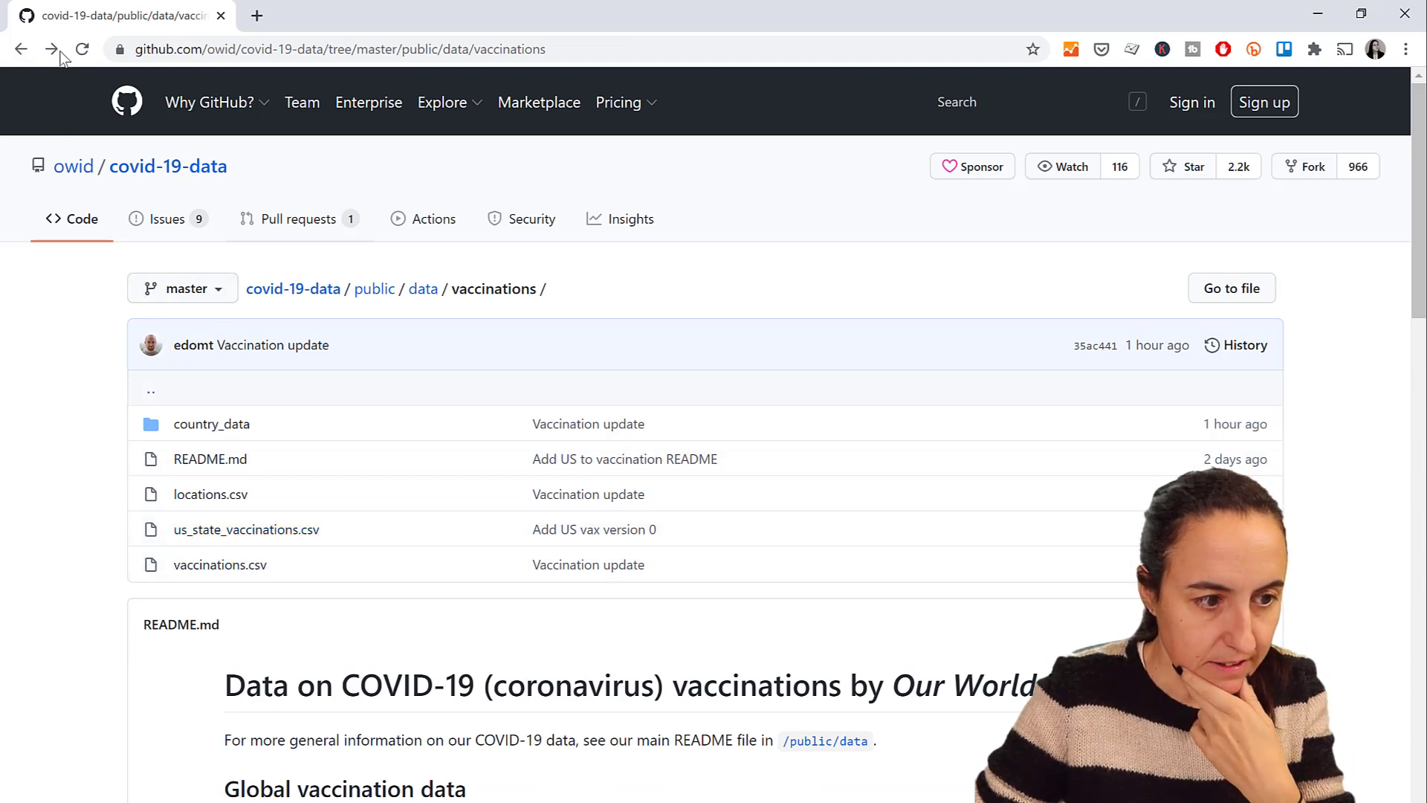
click(23, 53)
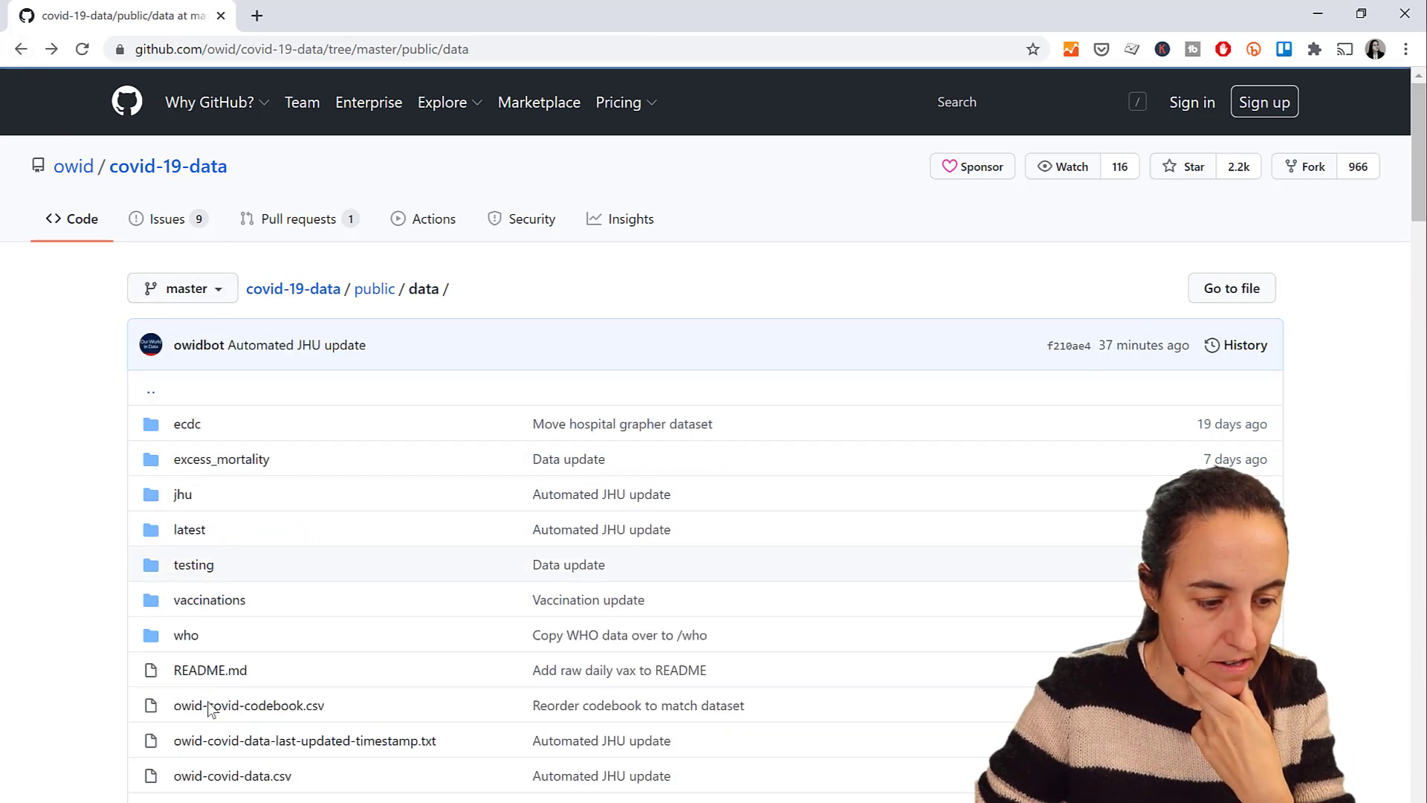
scroll(268, 747, down, 1)
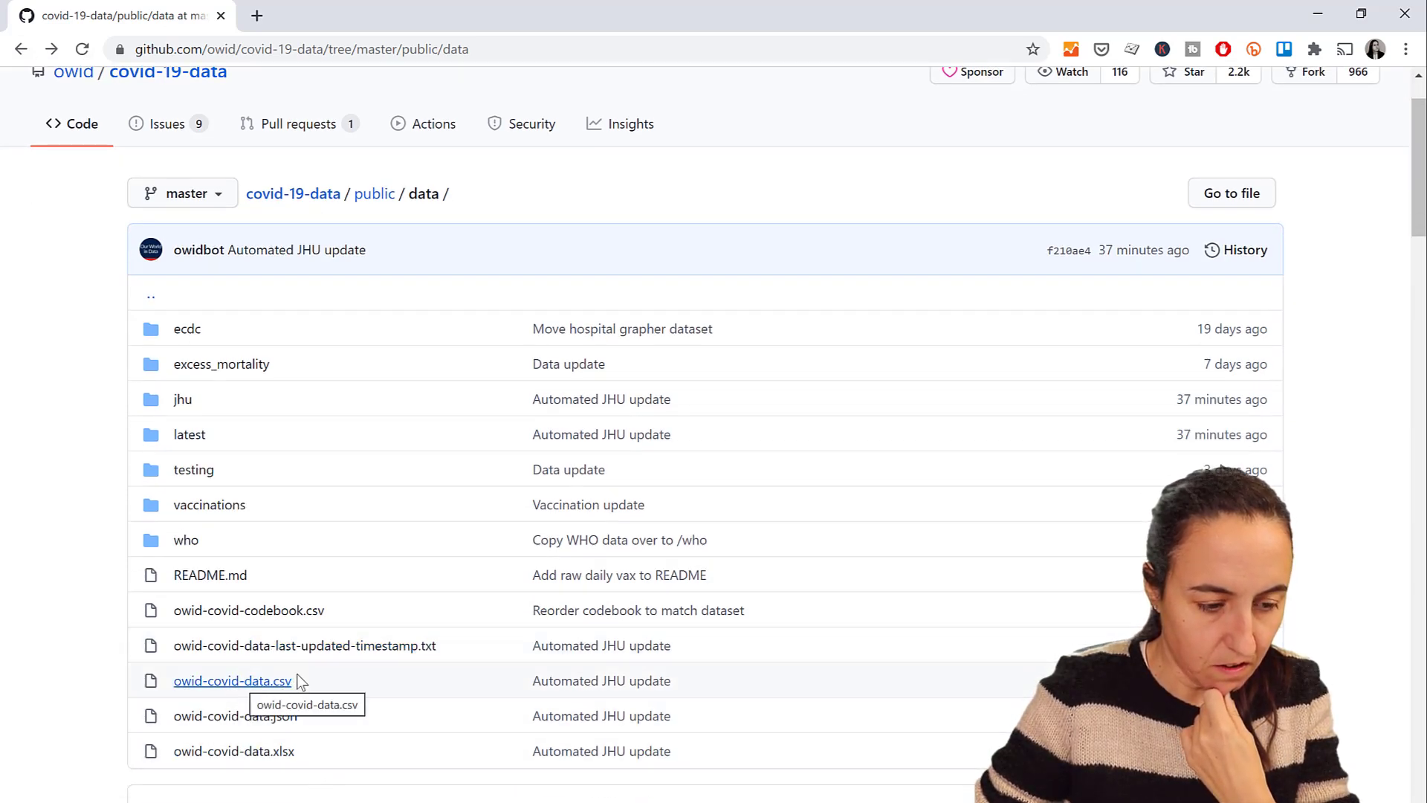
click(253, 686)
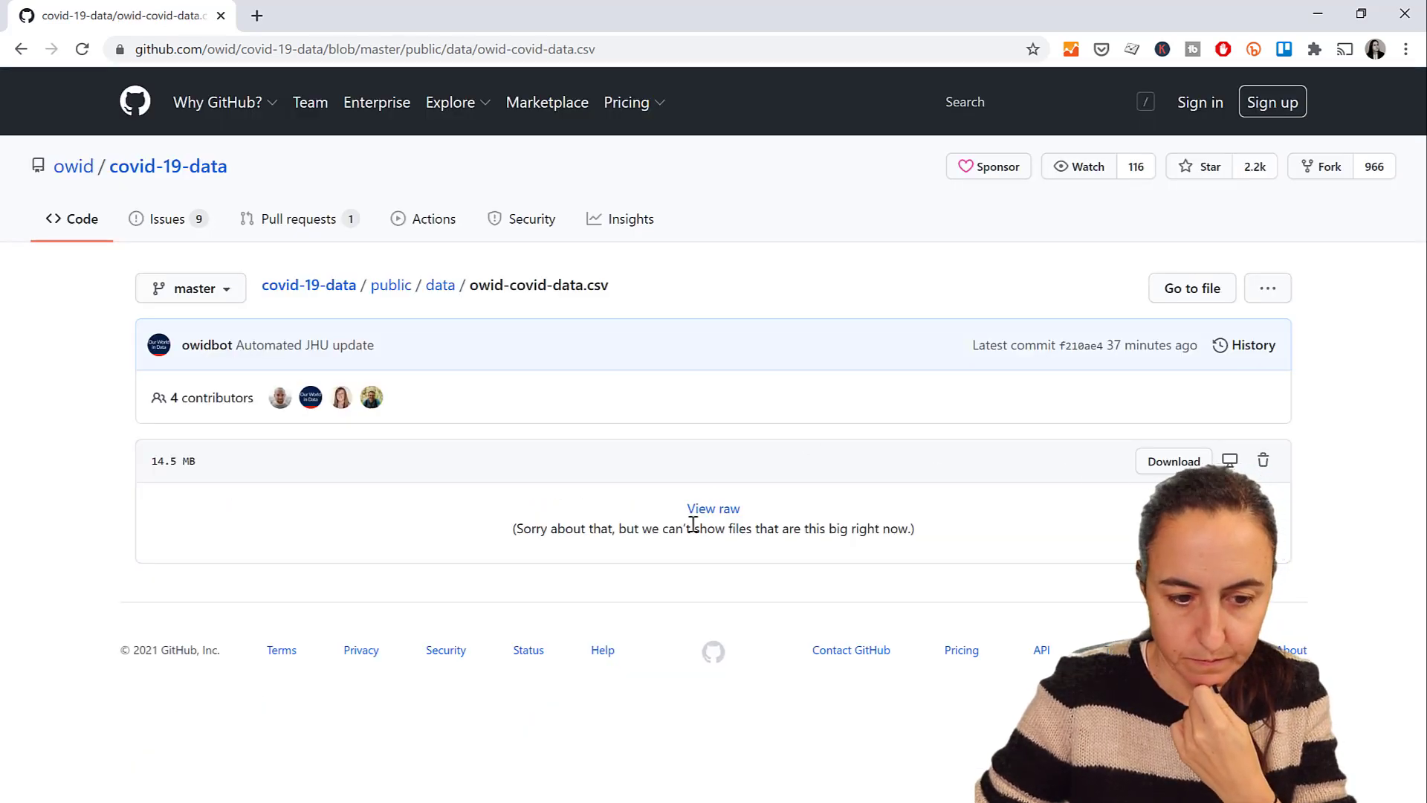
click(717, 510)
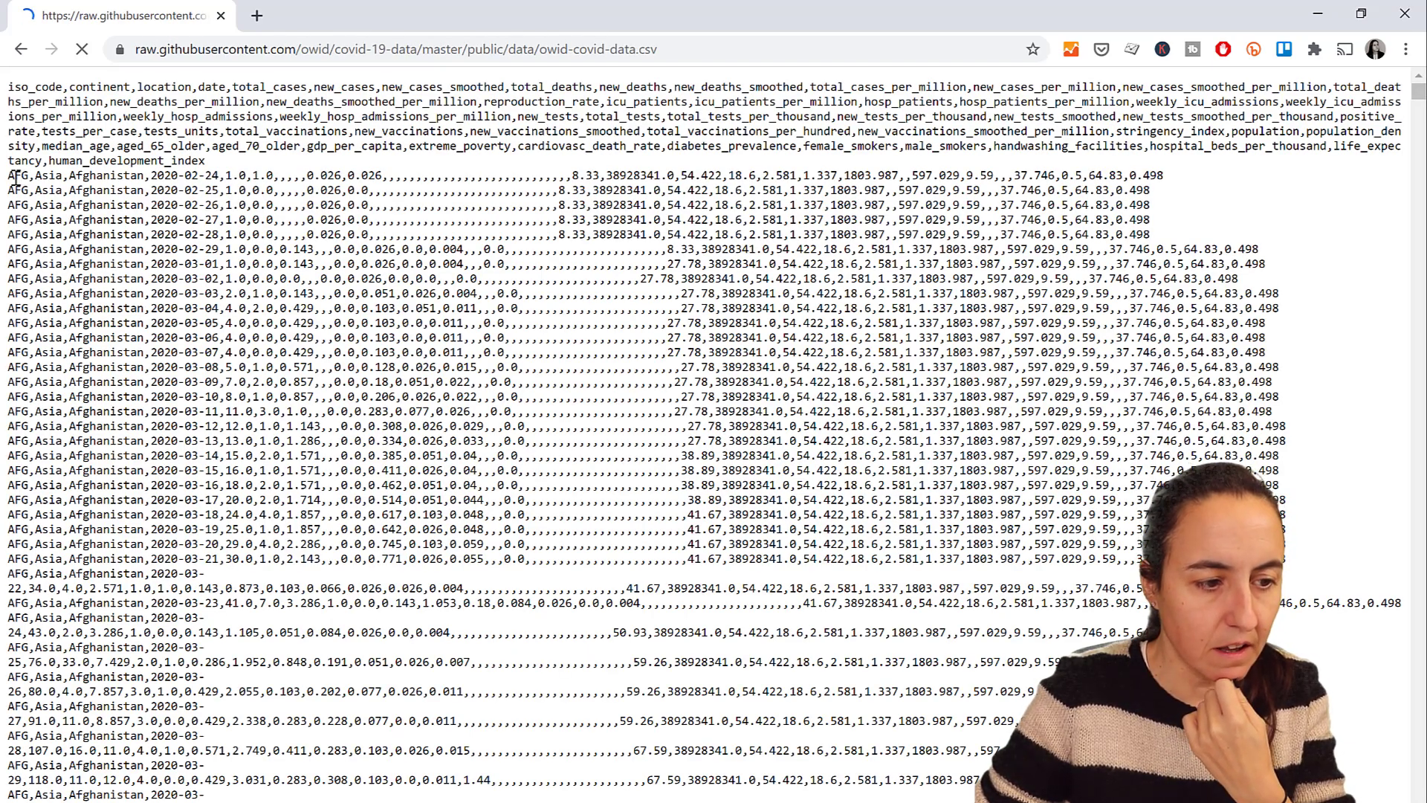
drag(15, 176, 132, 178)
click(765, 56)
key(ctrl+c)
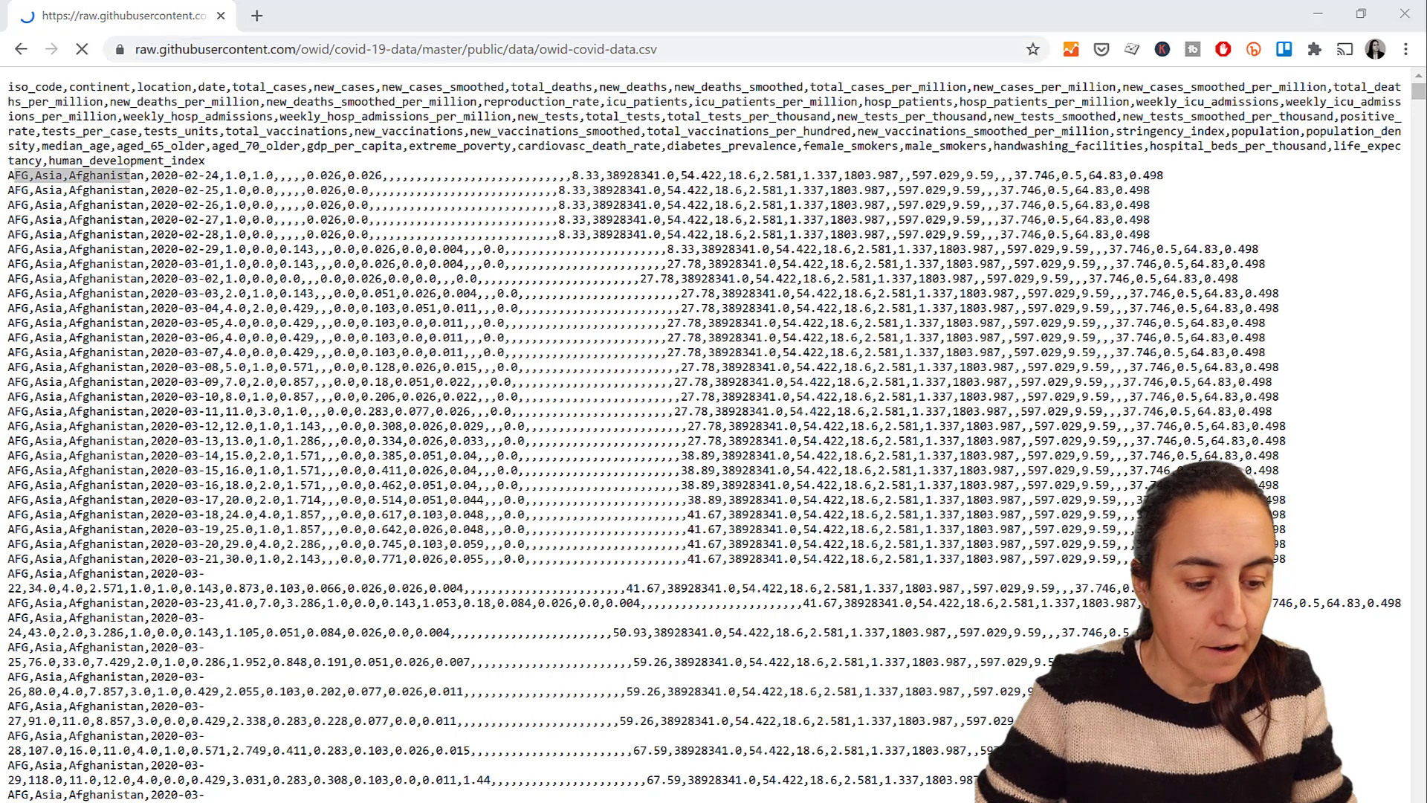
In Power Query, load the copied owid-covid-data.csv address as a new web source and promote its first row to headers.
click(292, 773)
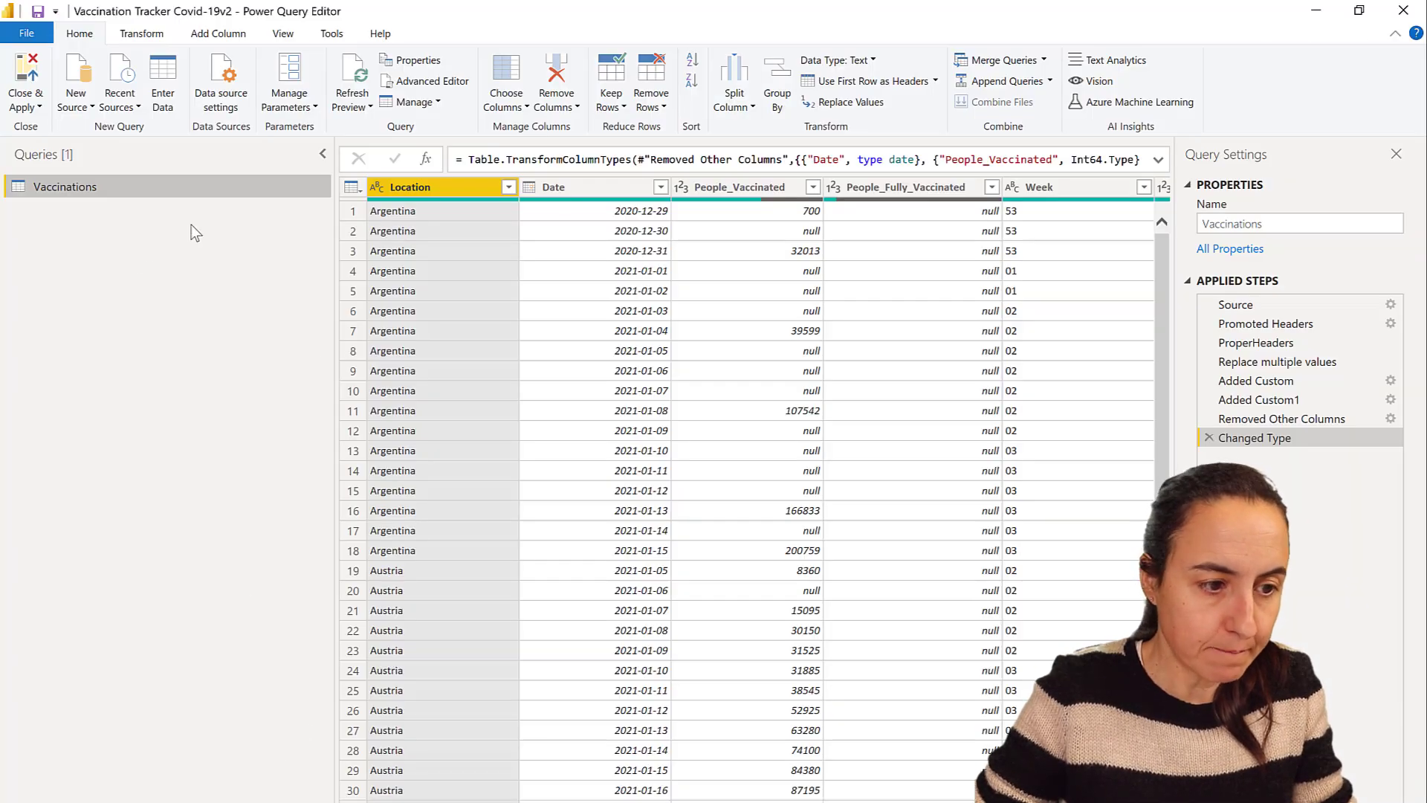
click(74, 102)
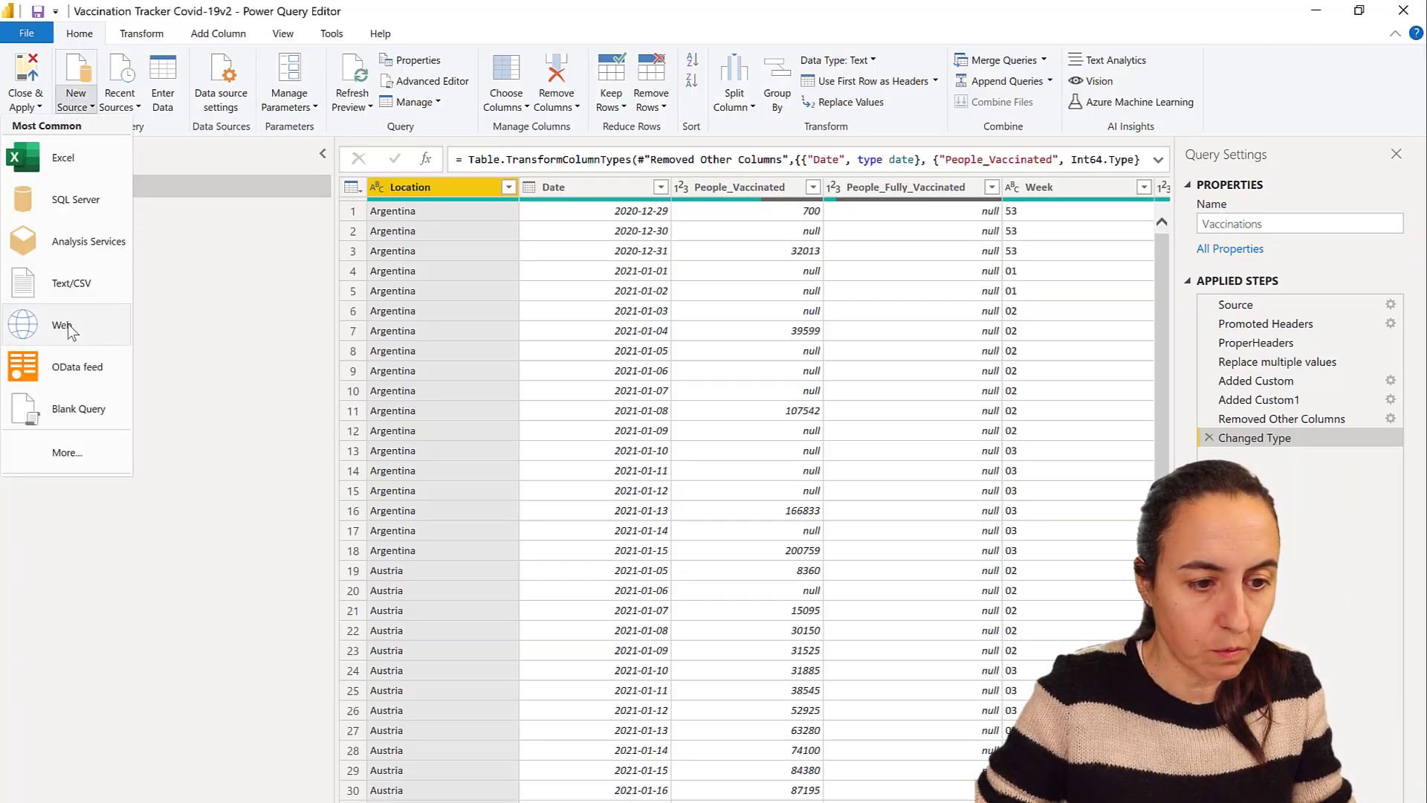
click(65, 328)
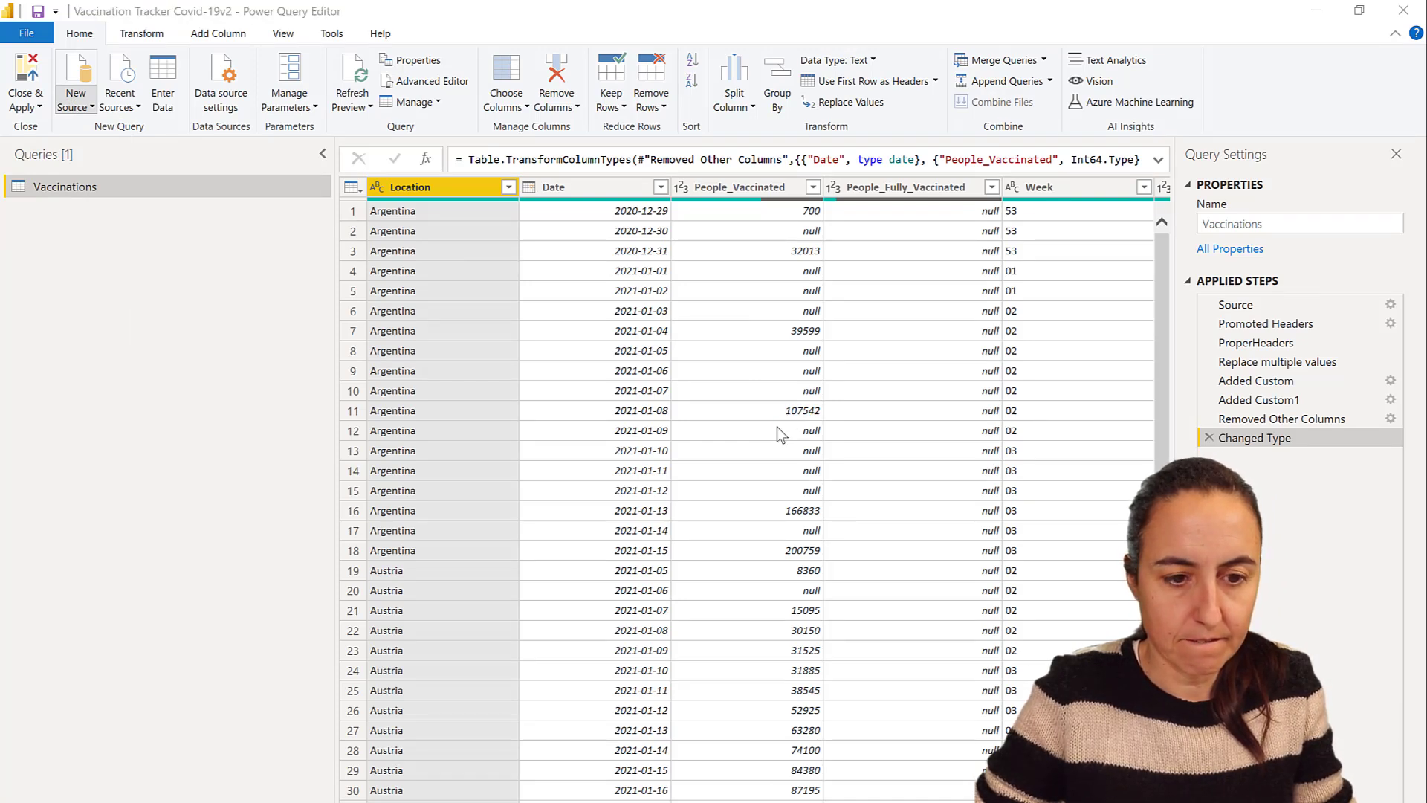
key(ctrl+v)
click(919, 522)
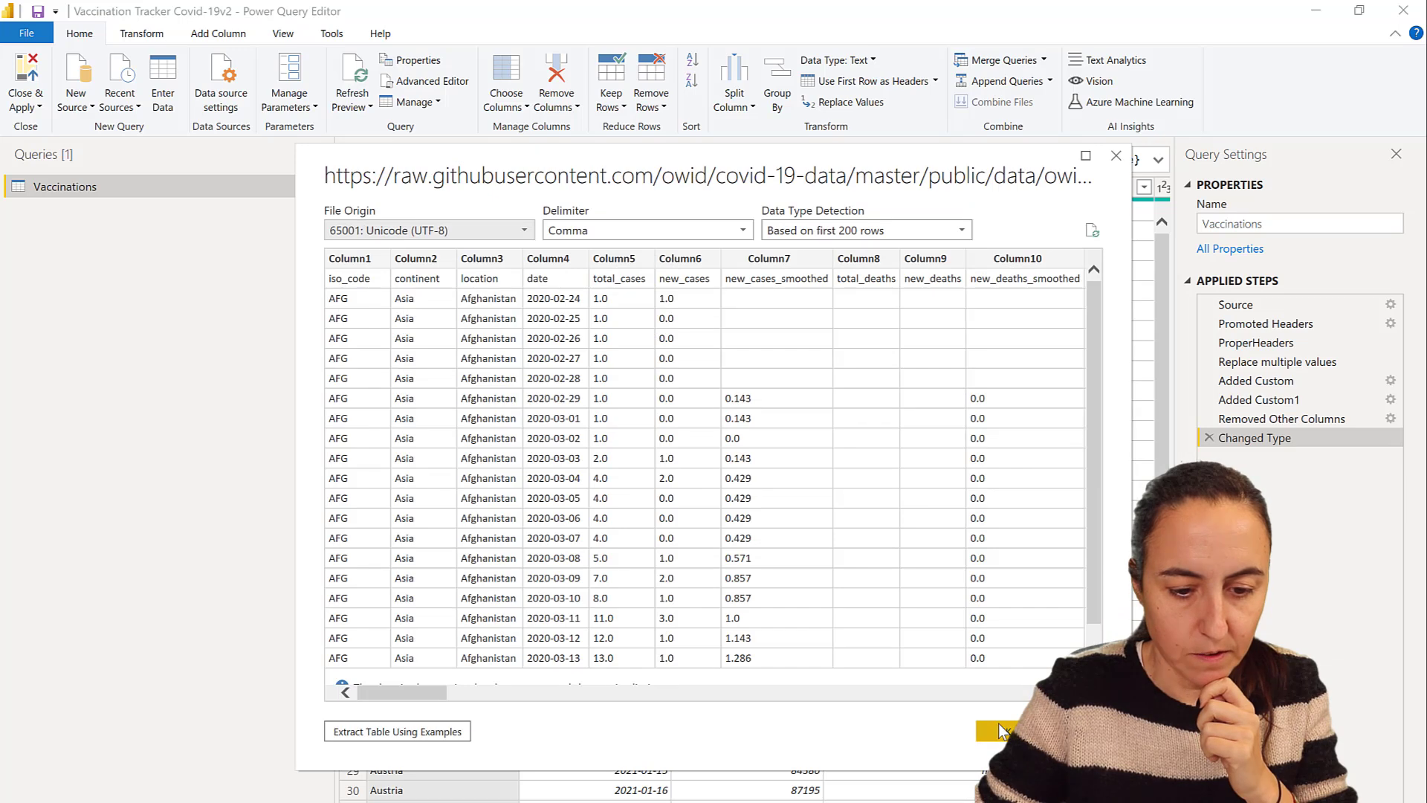
click(1002, 730)
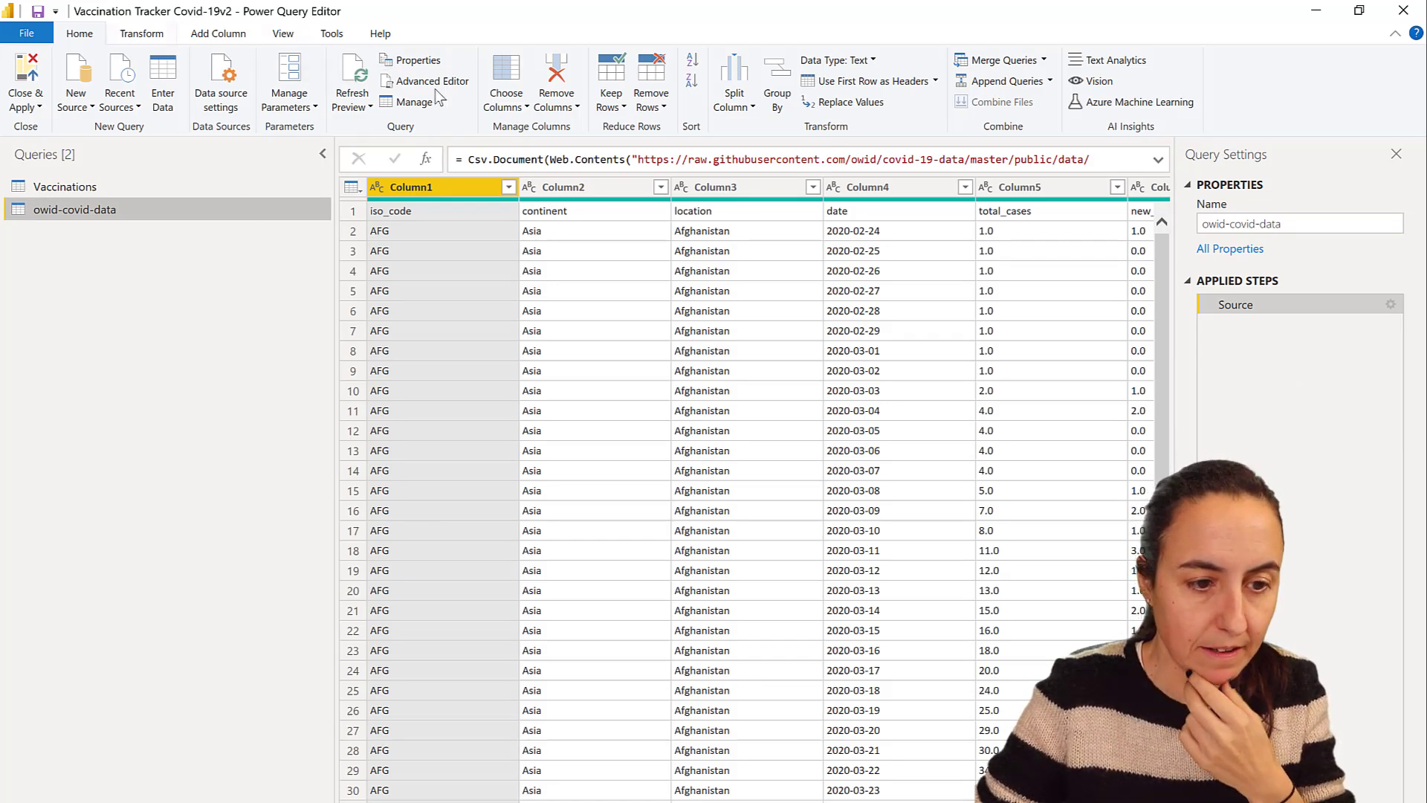
click(883, 83)
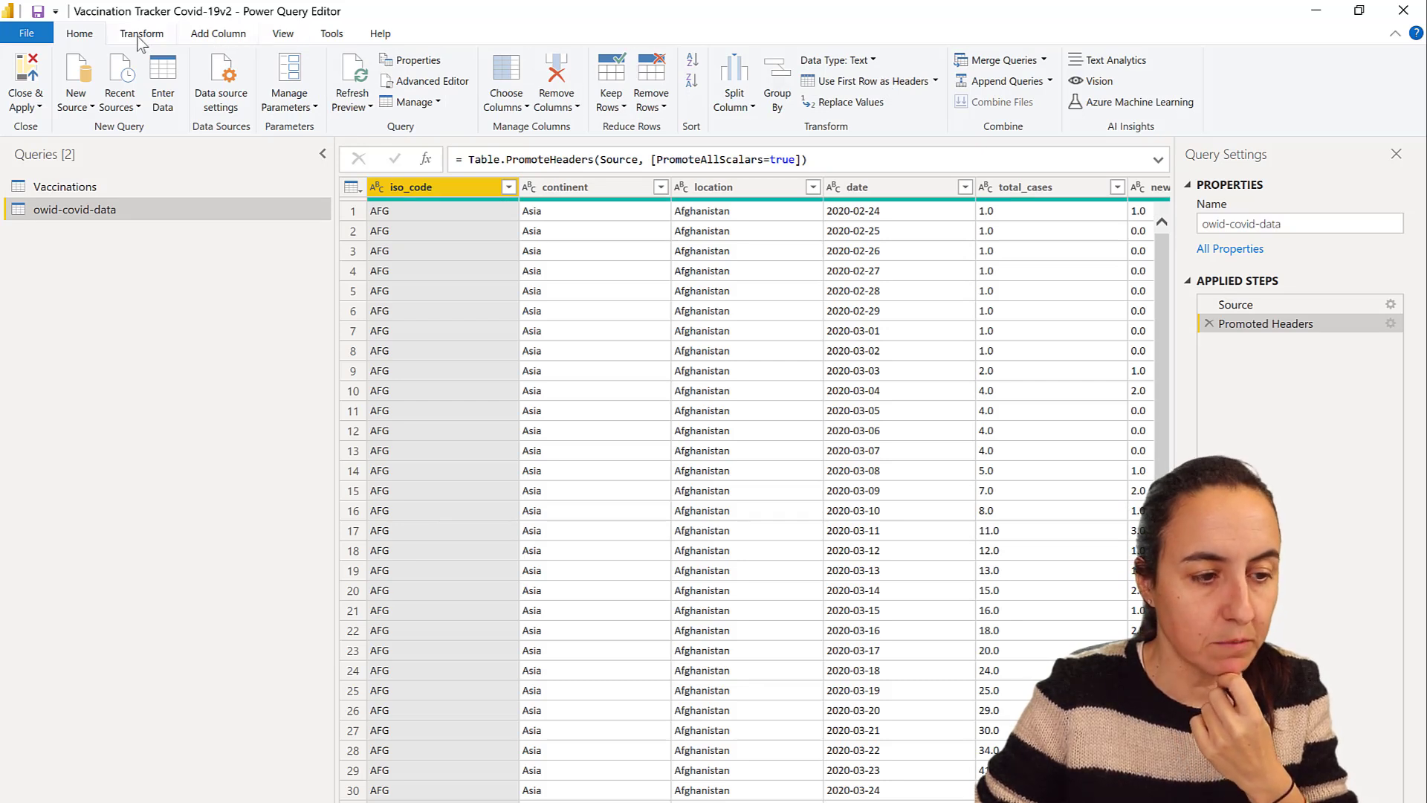
click(504, 95)
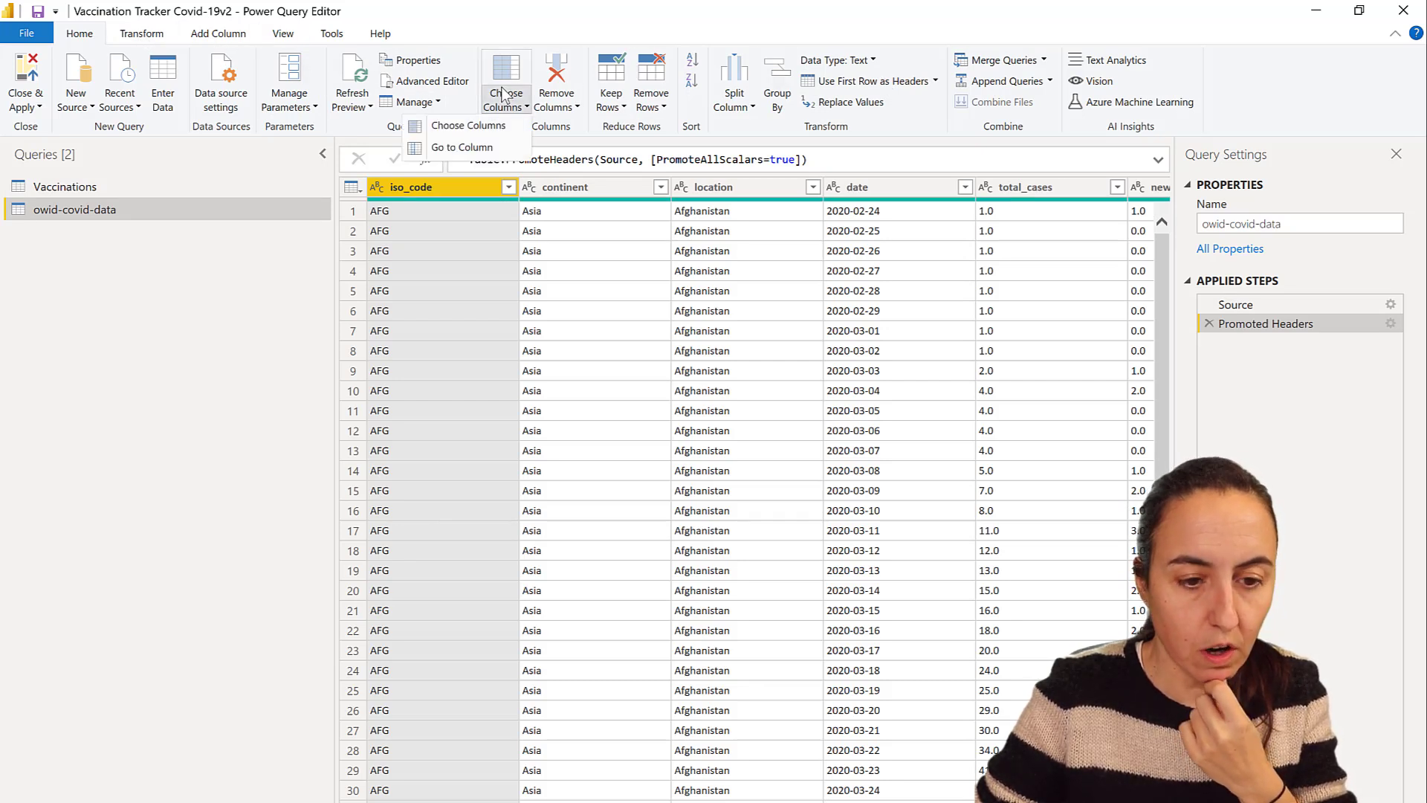
click(914, 462)
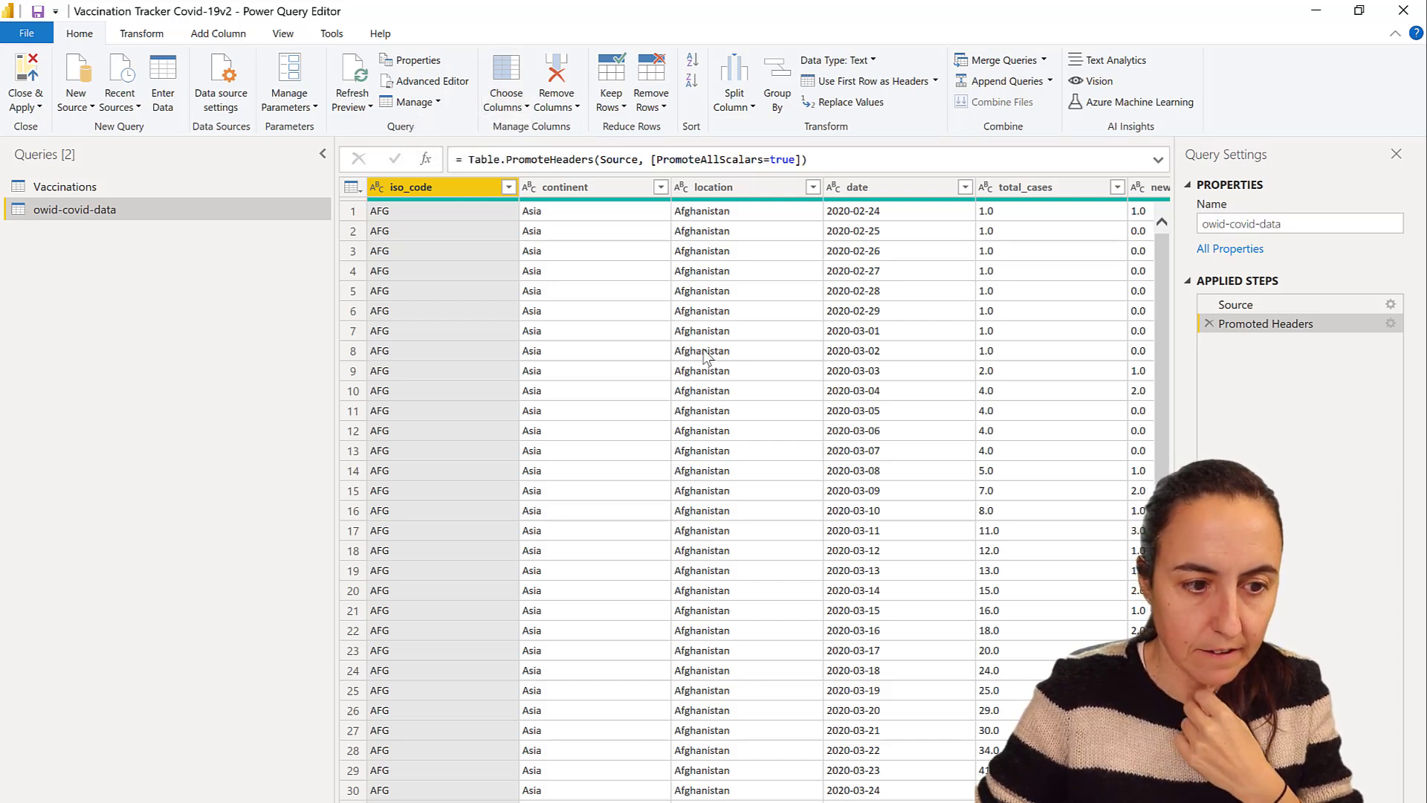
click(728, 334)
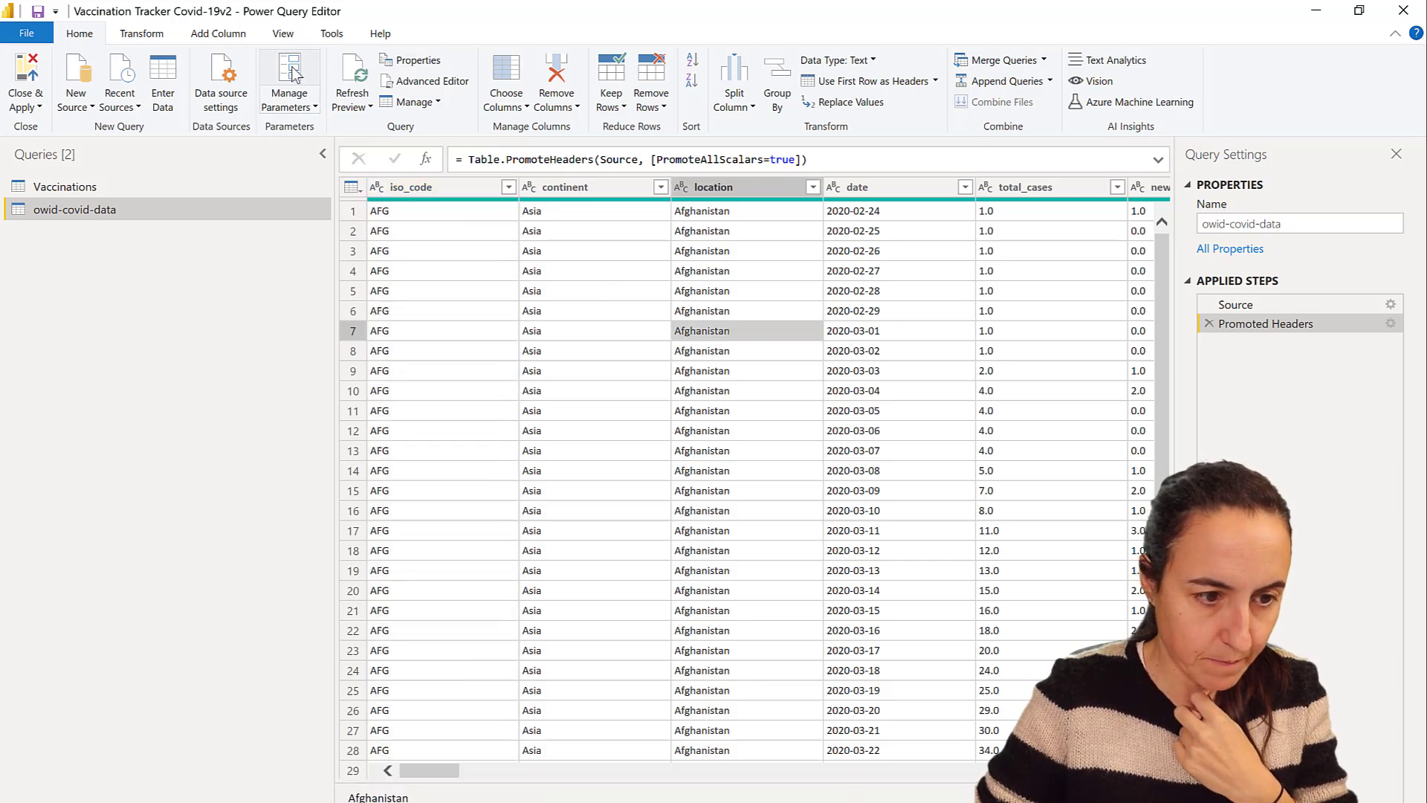
Keep only the iso_code, continent and location columns in the owid-covid-data query.
click(506, 73)
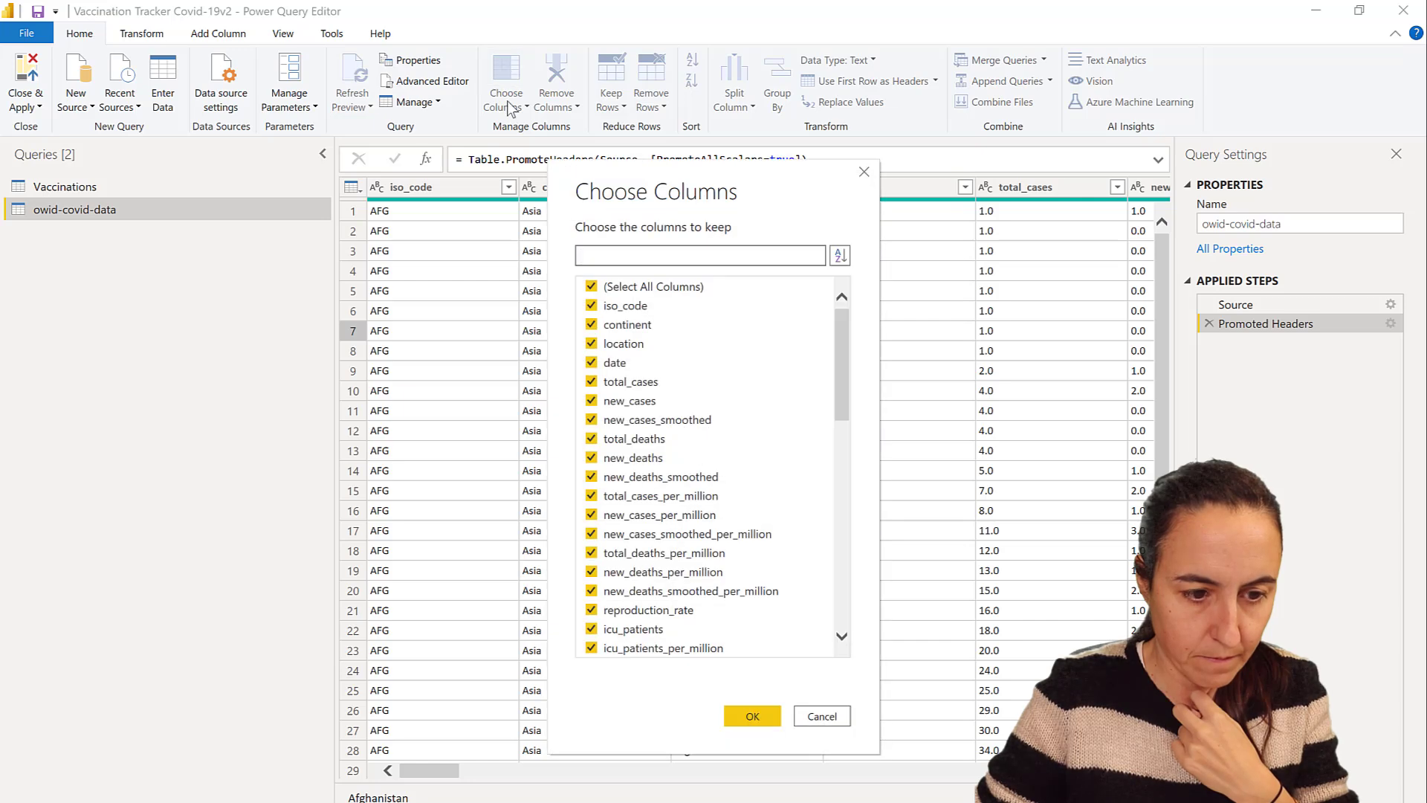
click(678, 286)
click(629, 306)
click(632, 325)
click(628, 343)
click(750, 716)
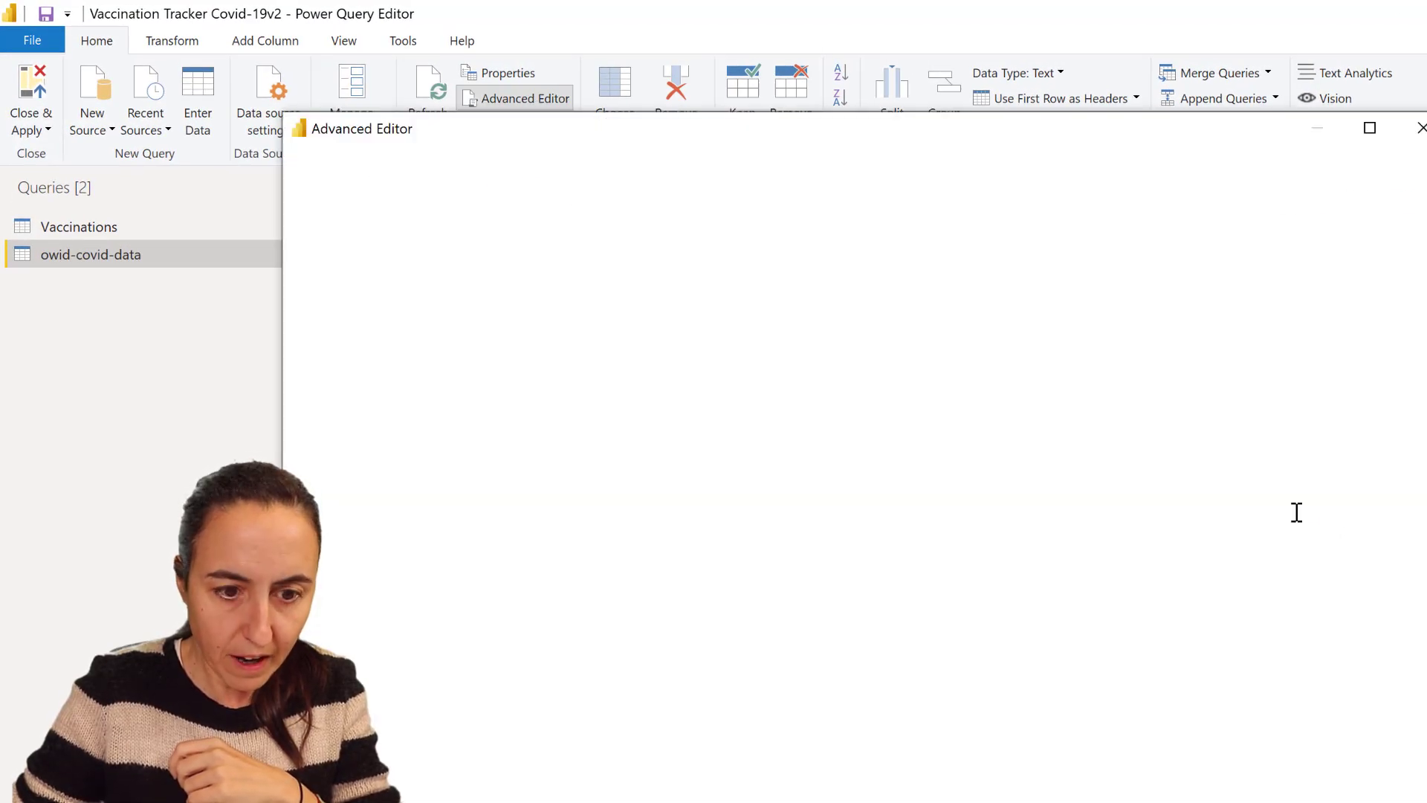
In the owid-covid-data query's M code, begin a new step named ProperHeadings after the Removed Other Columns line.
click(1233, 323)
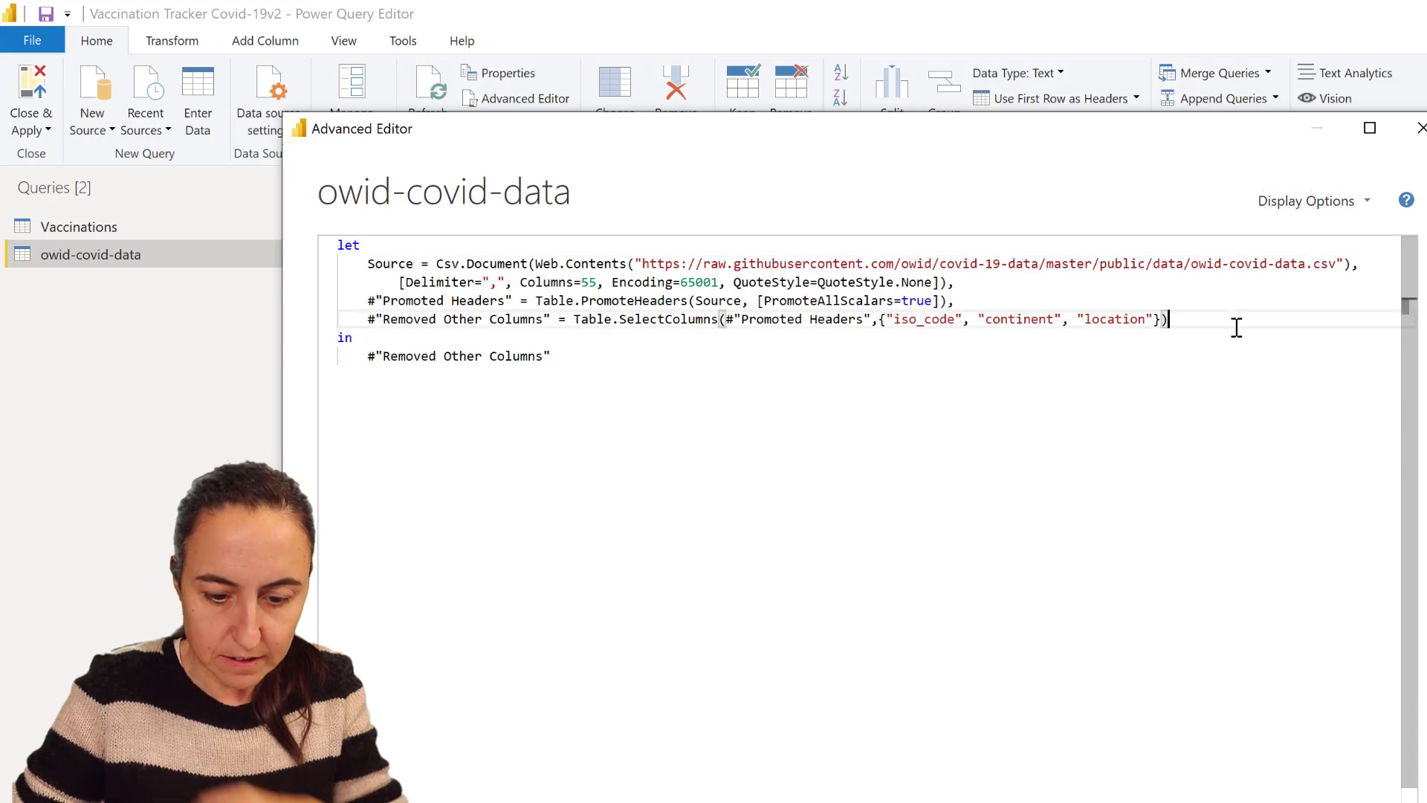
text(,)
key(Return)
text(P)
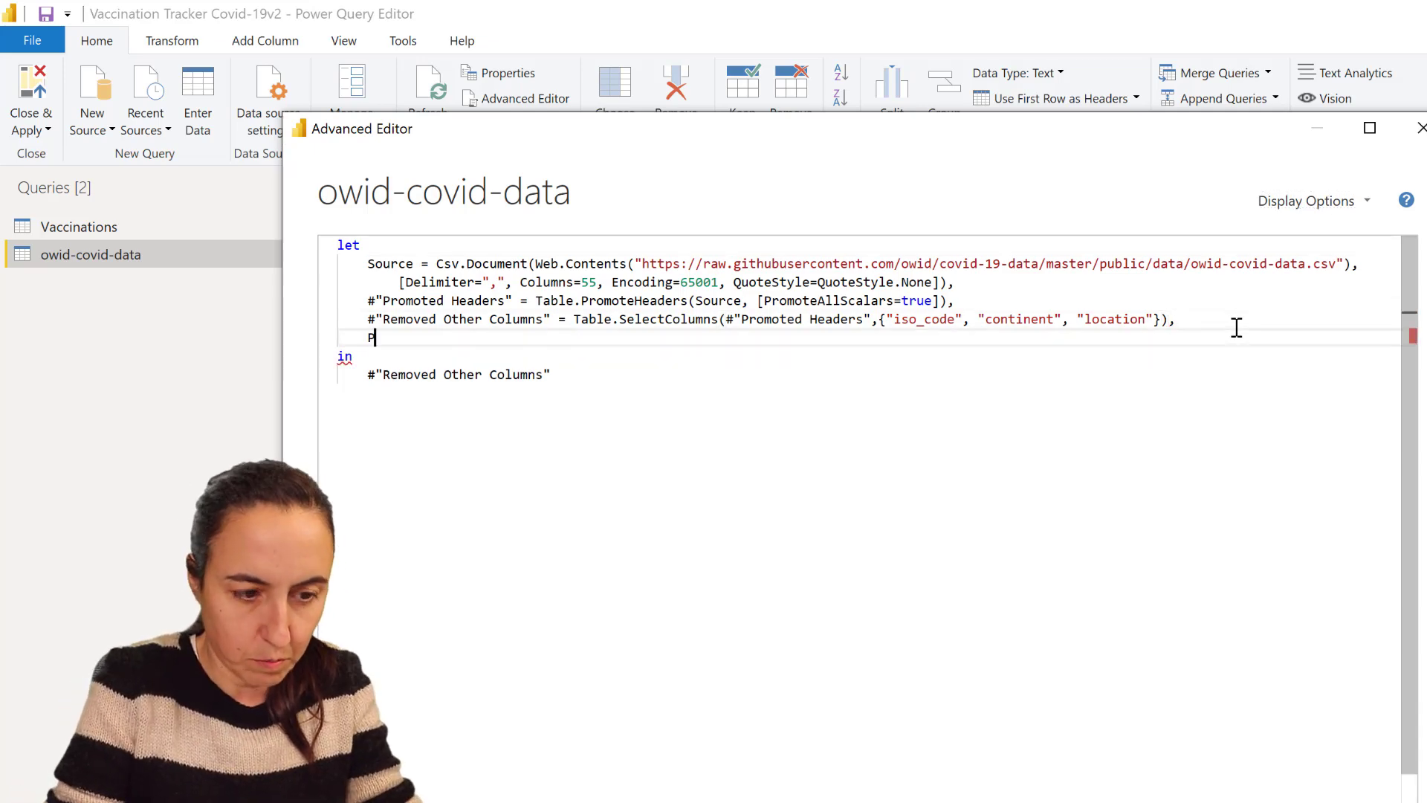
text(roperHea)
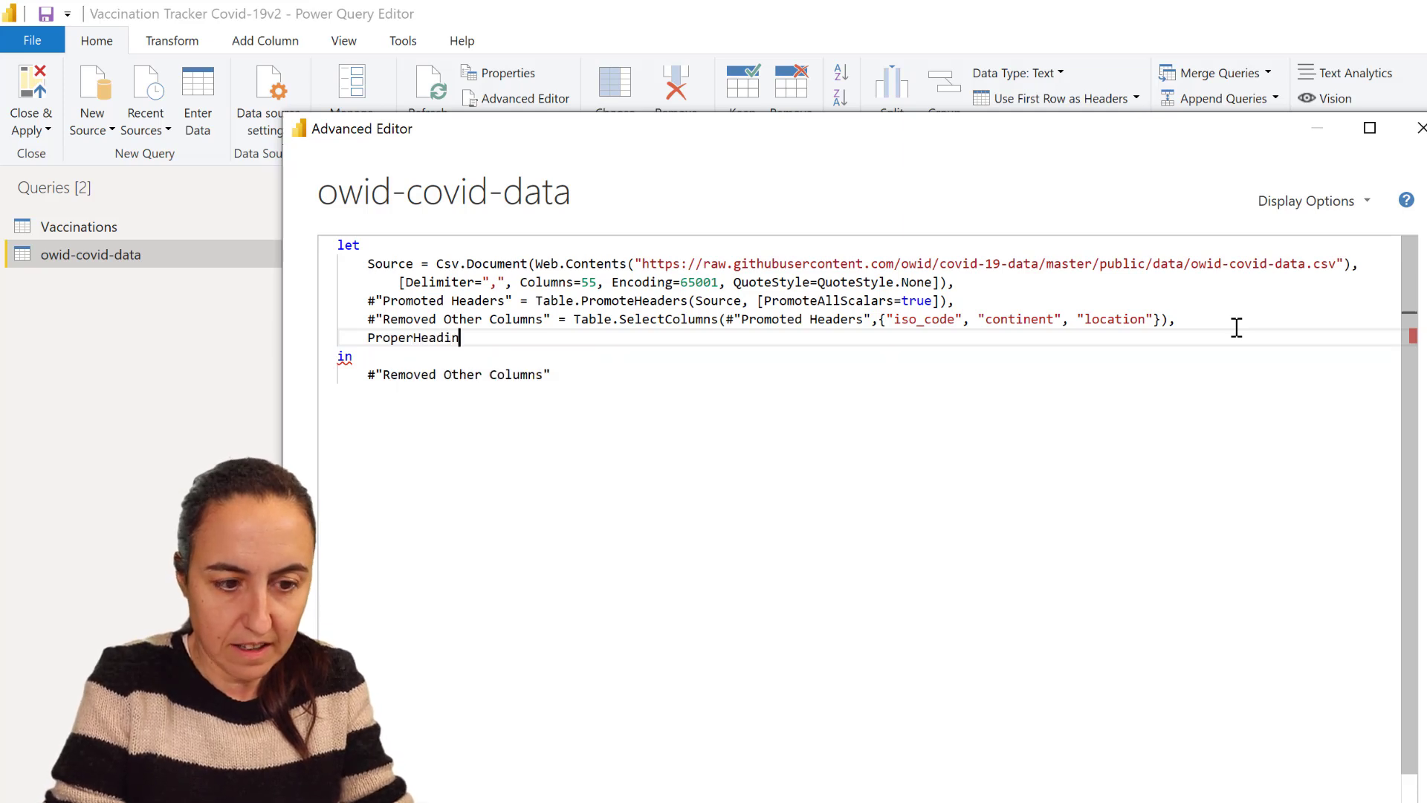
text(dings = T)
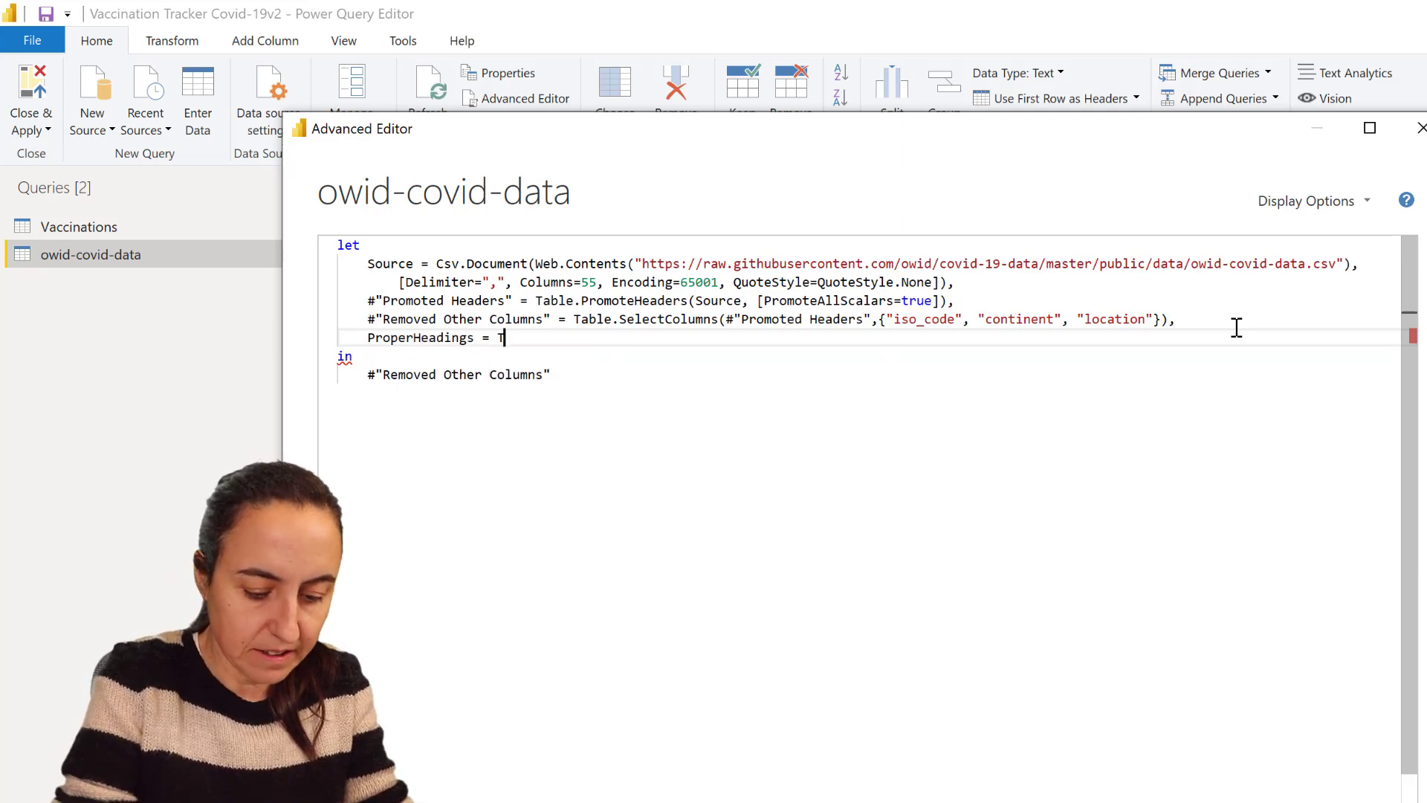